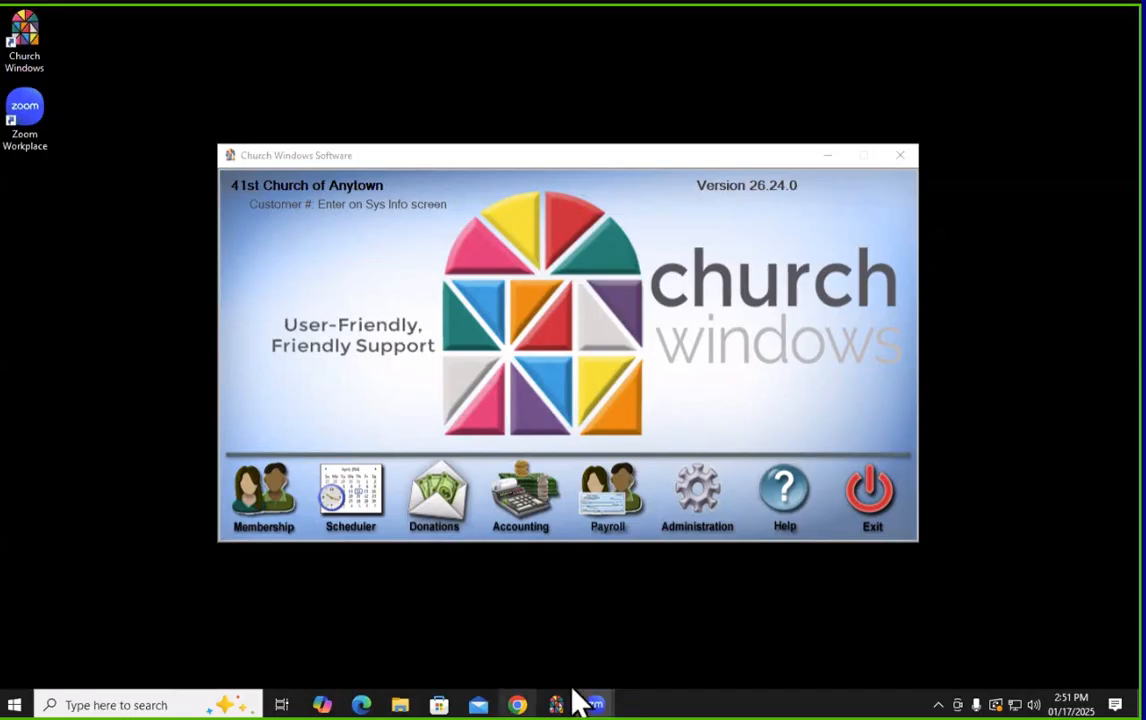
Bring the Chrome window showing the Church Windows Resource Center page to the front
mouse_move(520, 708)
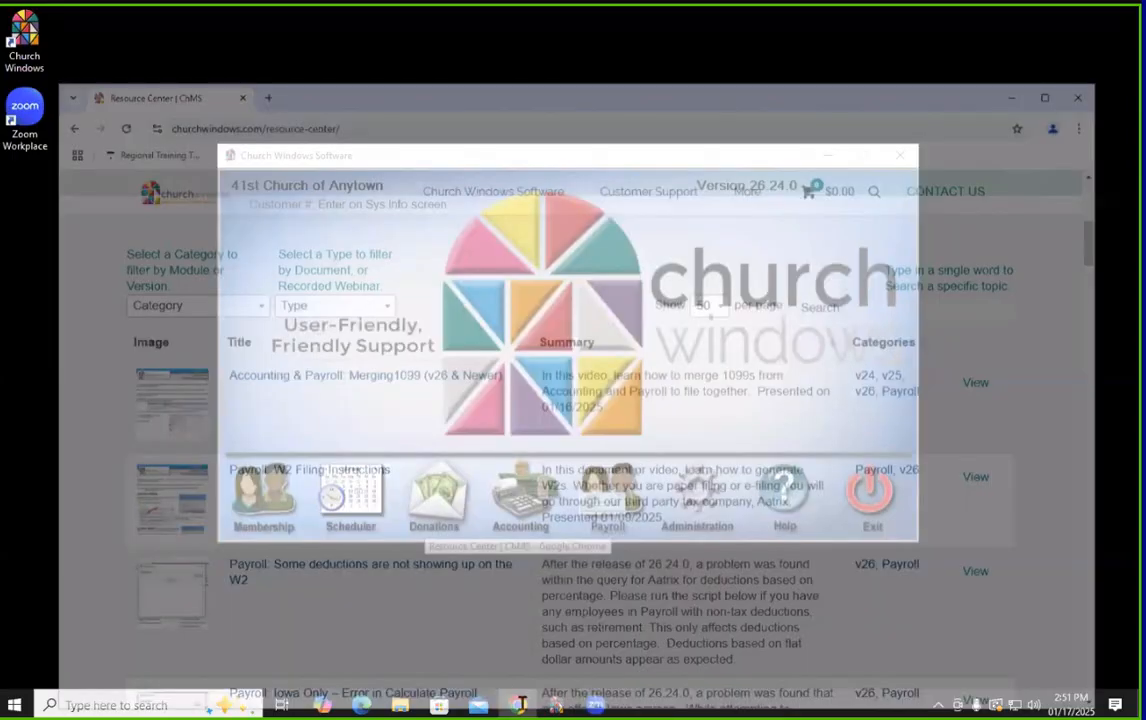
left_click(468, 632)
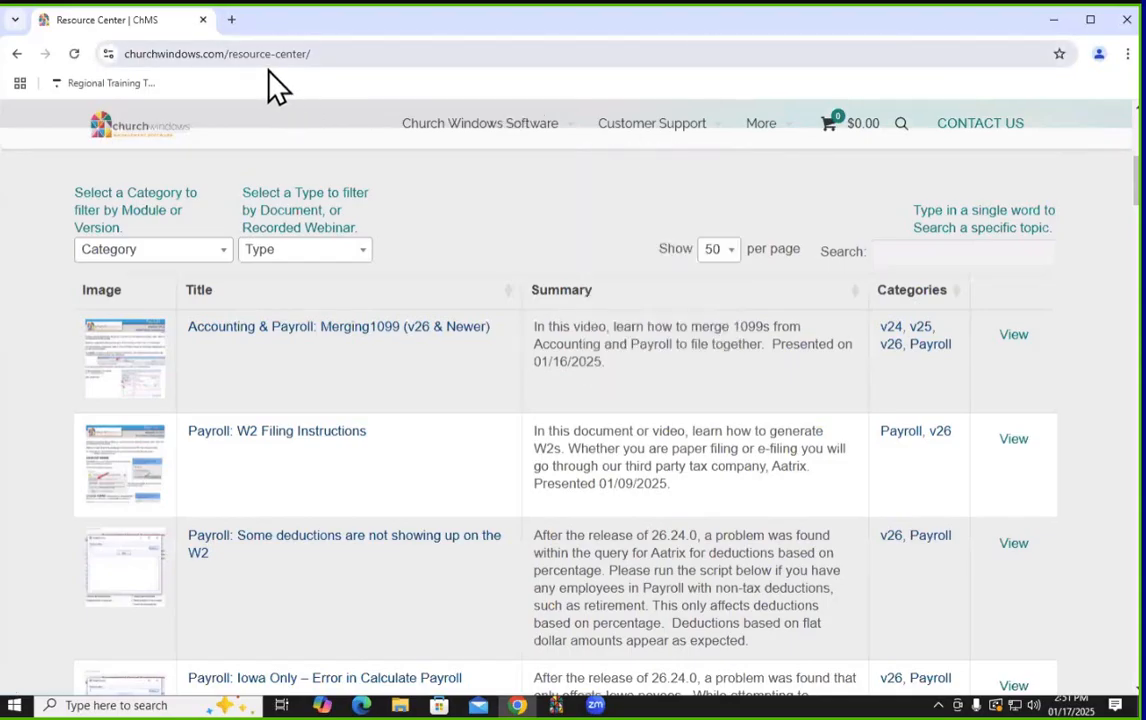
Scroll the Resource Center list and mark the Payroll: 1099 Filing Instructions entry
mouse_move(590, 158)
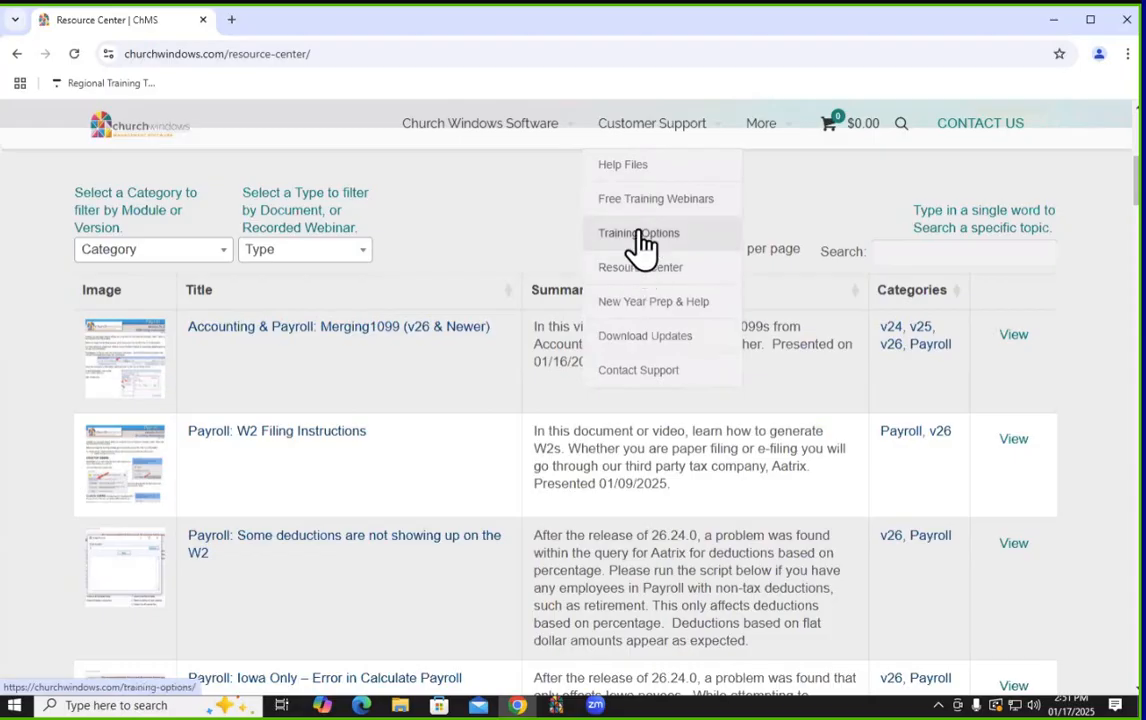
scroll(537, 210, "down", 4)
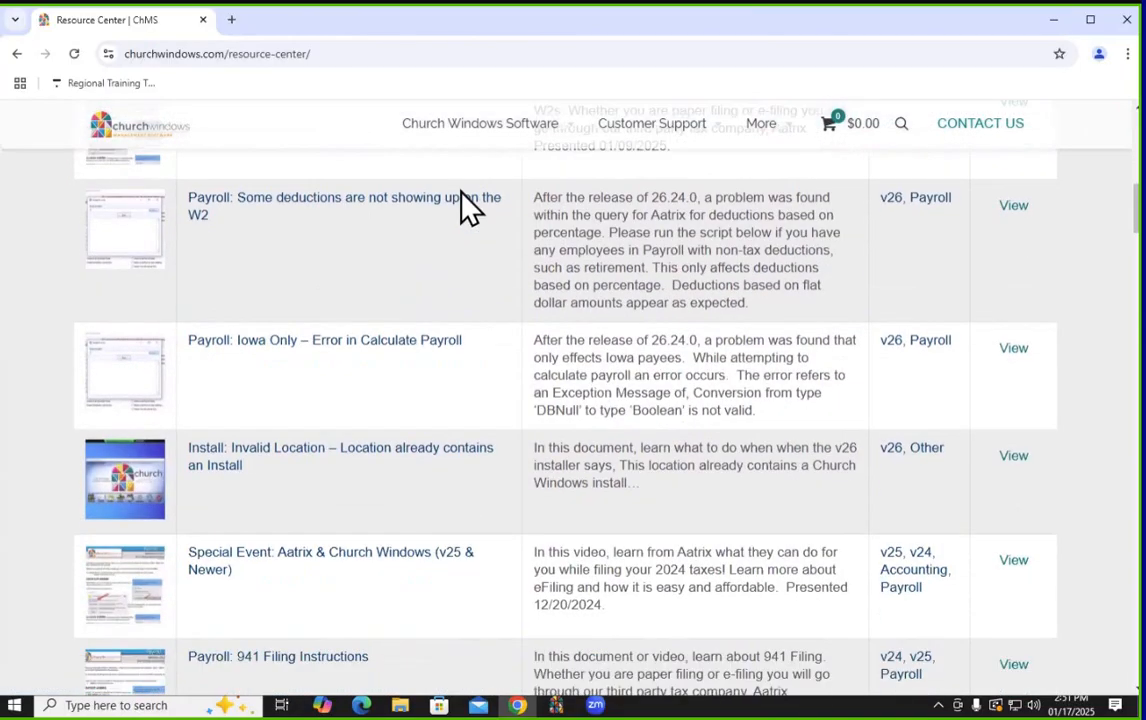
scroll(463, 205, "down", 5)
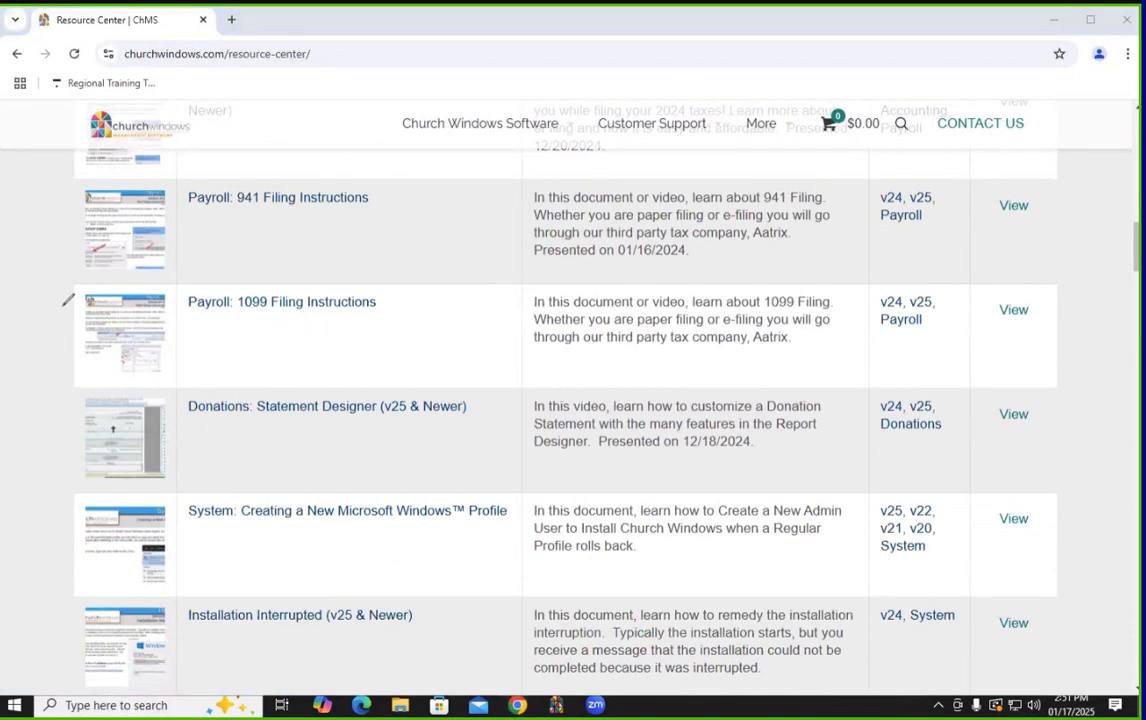
left_click_drag(68, 285, 818, 287)
mouse_move(634, 281)
left_mouse_down()
mouse_move(910, 285)
mouse_move(550, 395)
mouse_move(70, 300)
mouse_move(112, 282)
left_mouse_up()
View the 1099 Filing Instructions page and its PDF, then close the PDF and minimize Chrome
left_click(292, 302)
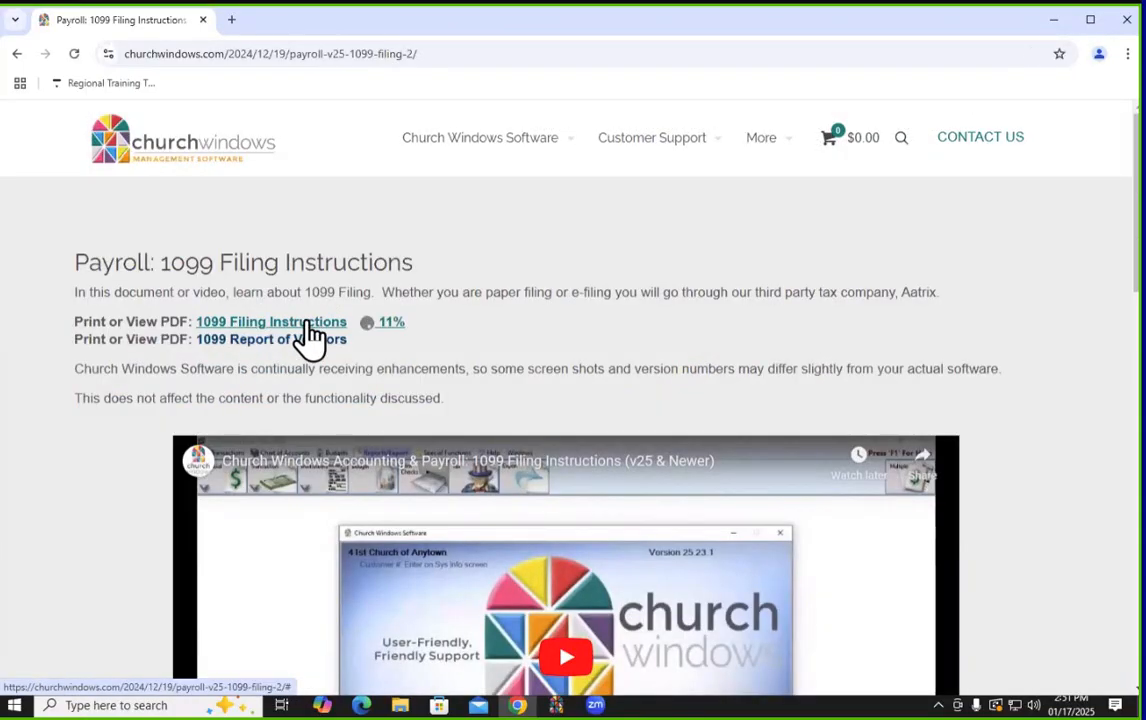
left_click(930, 98)
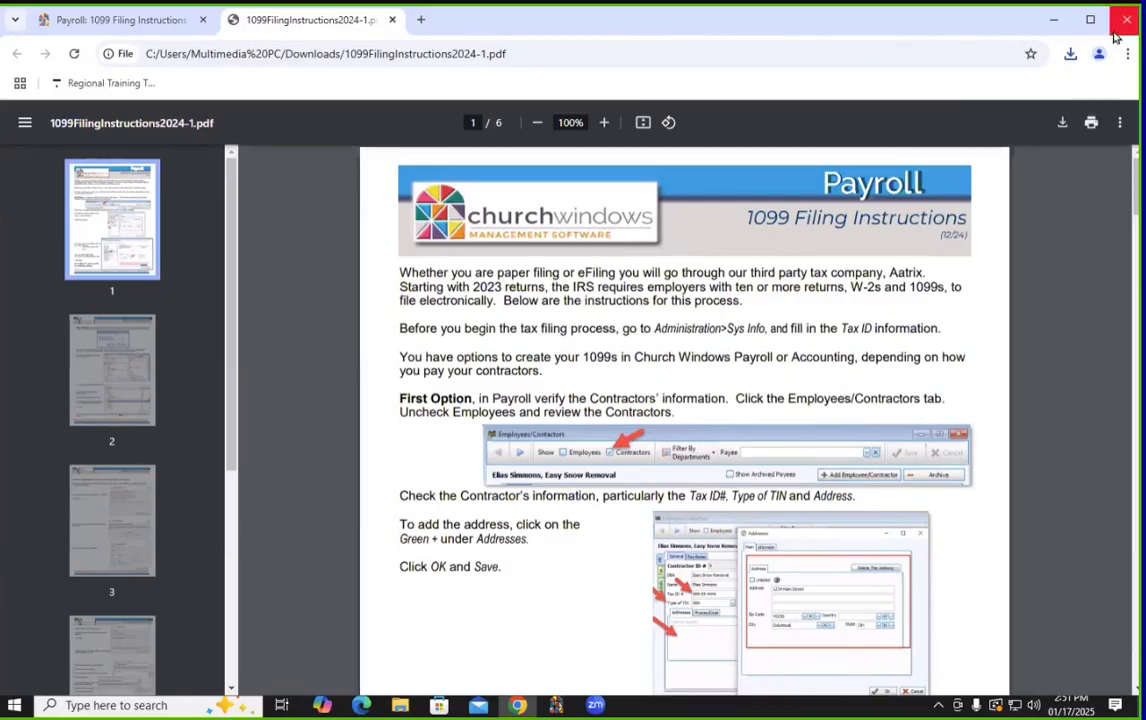
left_click(393, 20)
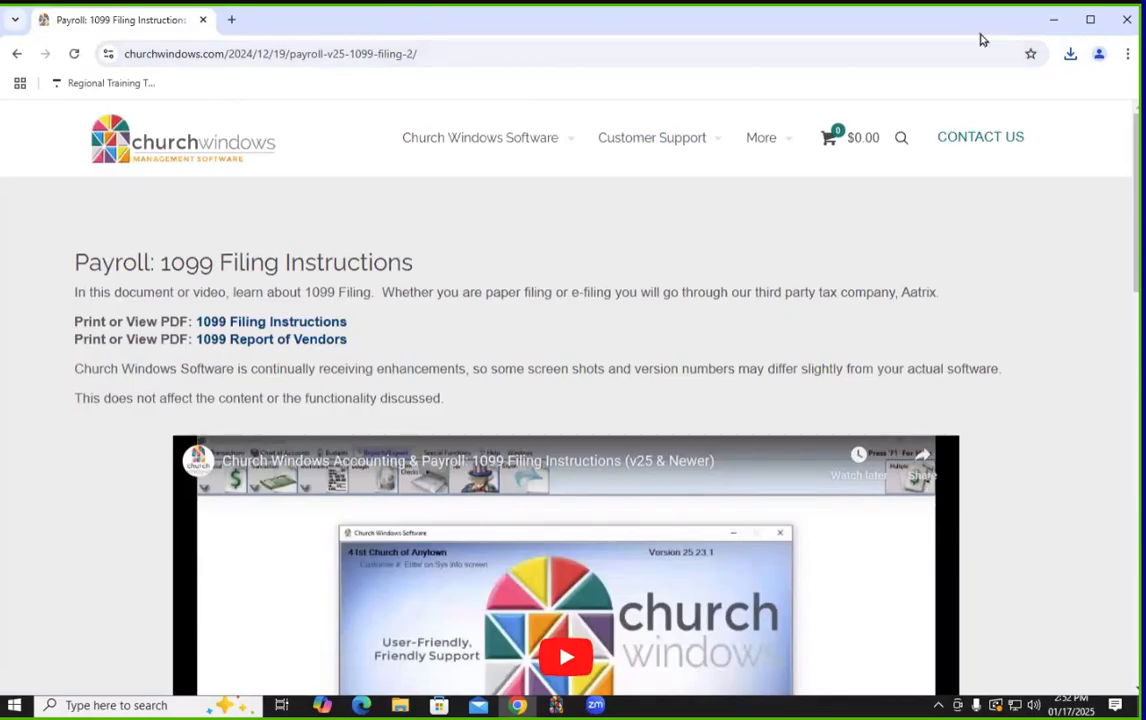
left_click(1053, 19)
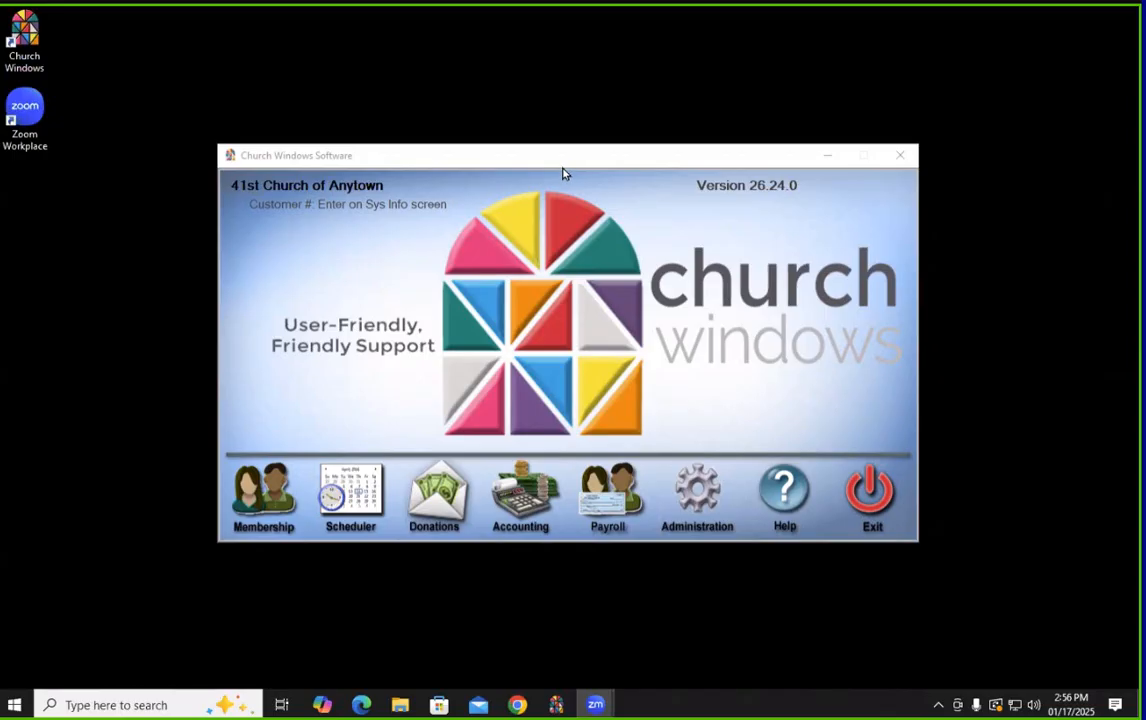
Open Payroll's Employees/Contractors records showing the first contractor's details
left_click(610, 490)
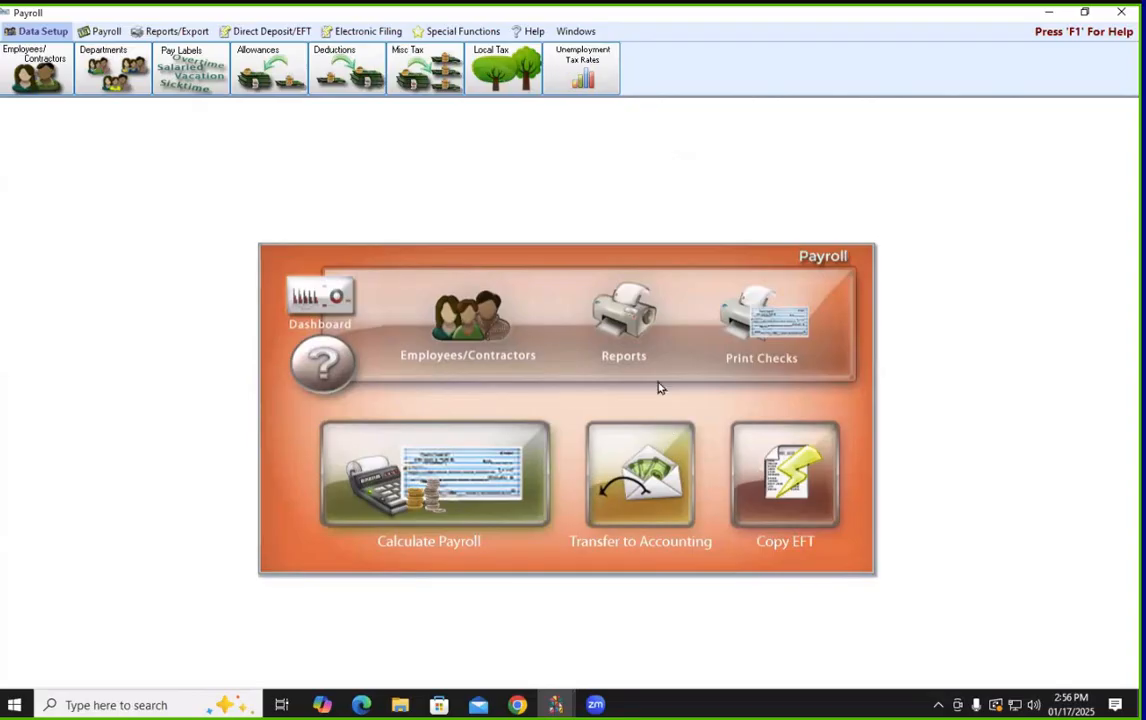
left_click(475, 333)
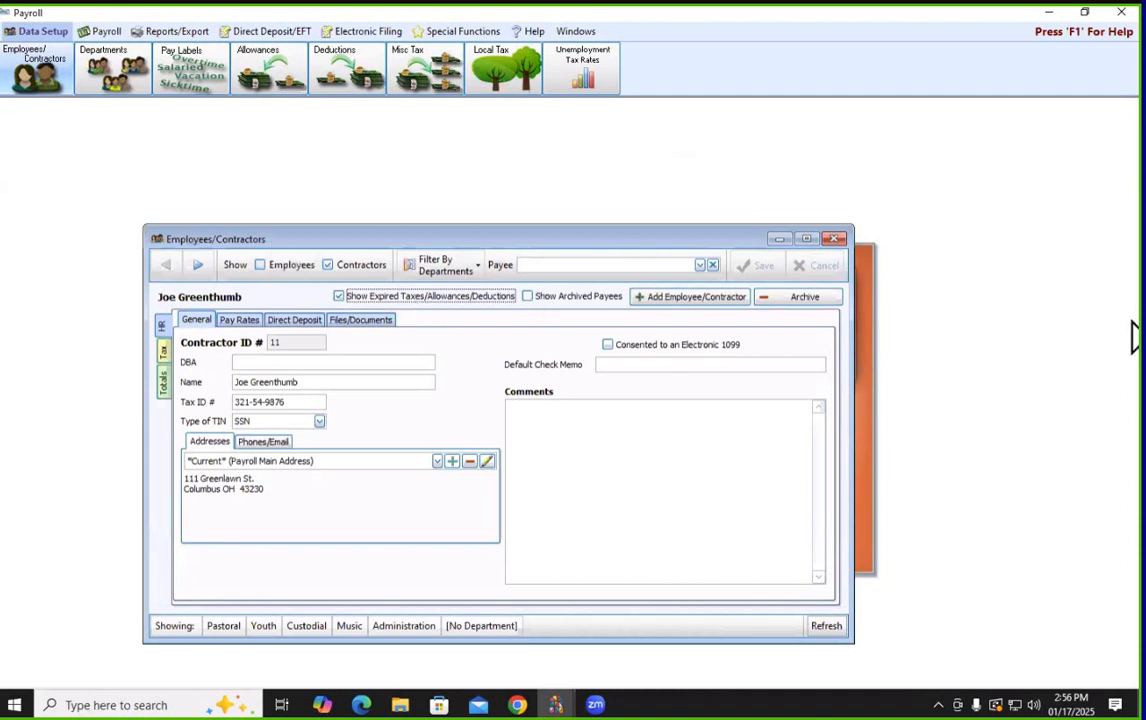
Mark the contractors-only listing and the next contractor's name, then clear the annotations
left_click(1135, 324)
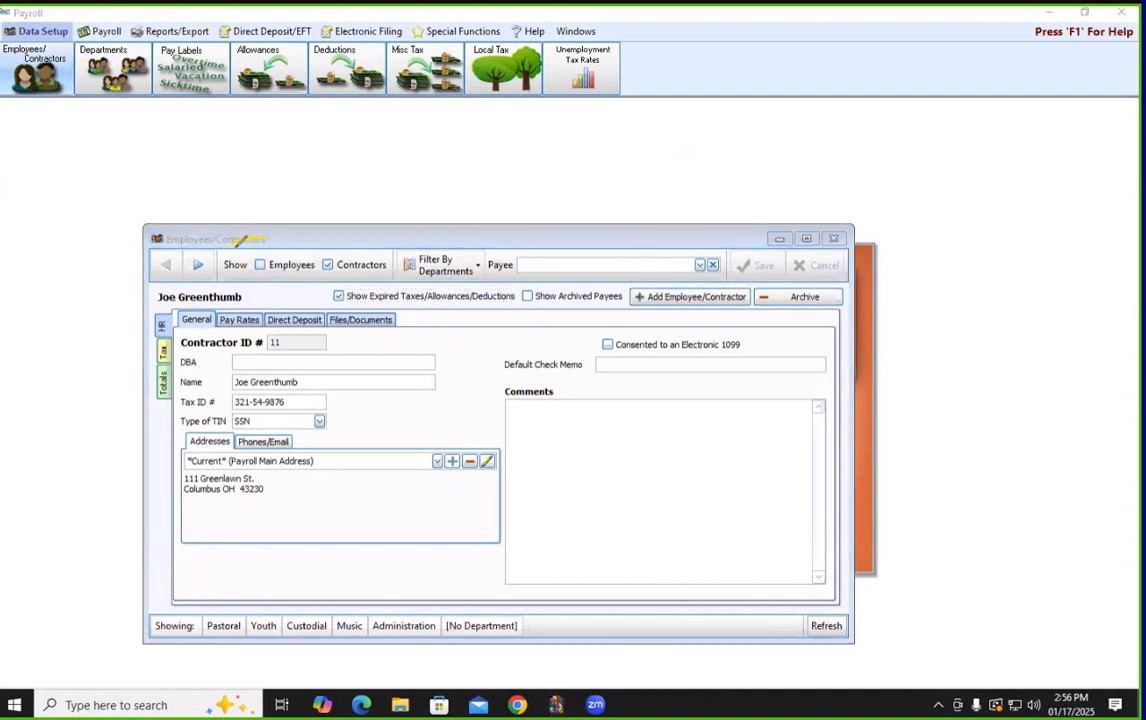
mouse_move(285, 245)
left_mouse_down()
mouse_move(272, 290)
mouse_move(238, 272)
mouse_move(257, 240)
left_mouse_up()
left_click(198, 267)
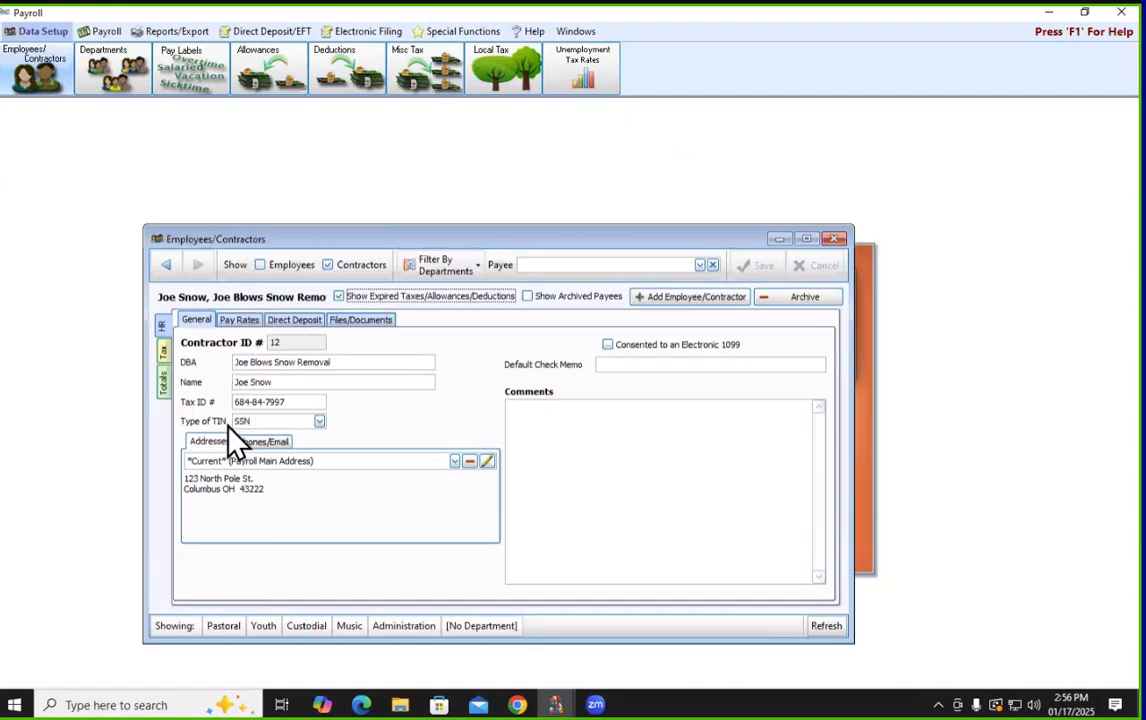
left_click(1041, 447)
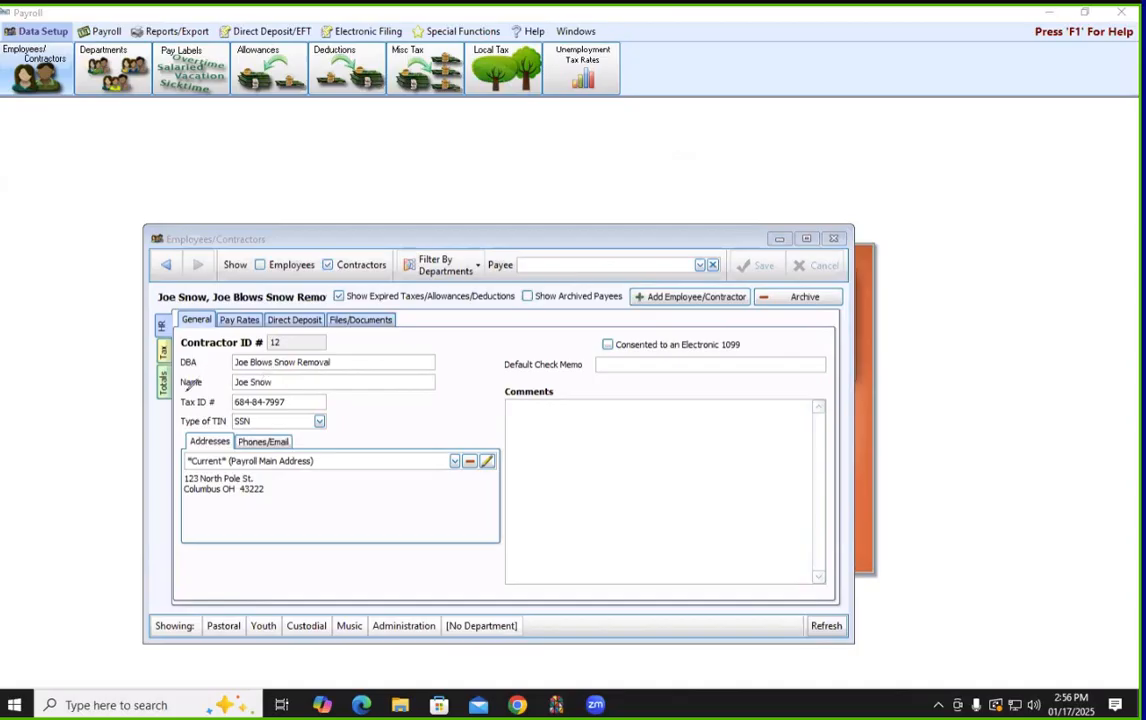
mouse_move(174, 390)
left_mouse_down()
mouse_move(345, 373)
mouse_move(380, 425)
mouse_move(265, 435)
mouse_move(148, 418)
left_mouse_up()
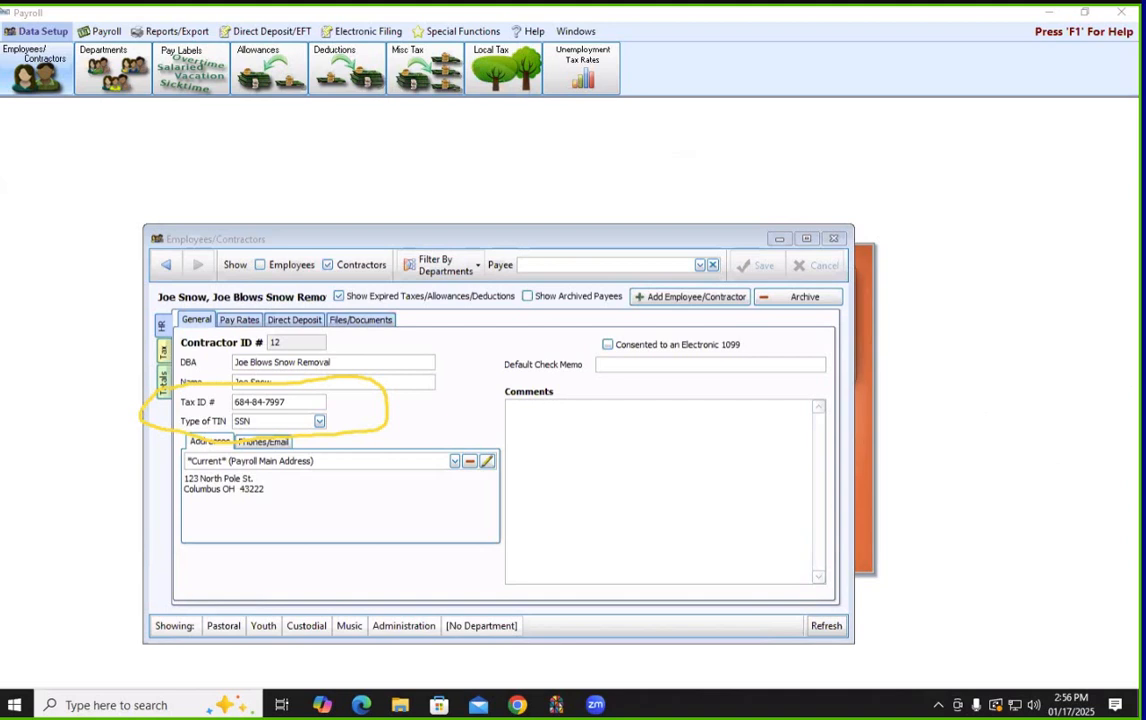
key("Escape")
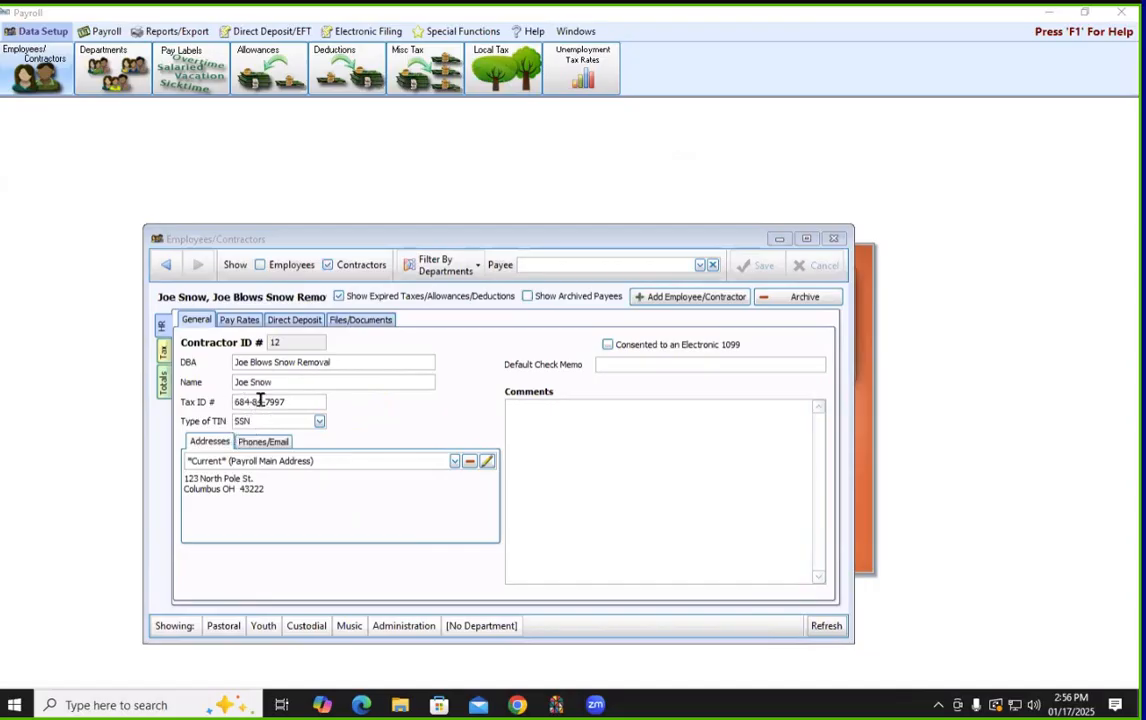
Keep SSN as the contractor's TIN type, review the previous contractor, and close the records
left_click(319, 421)
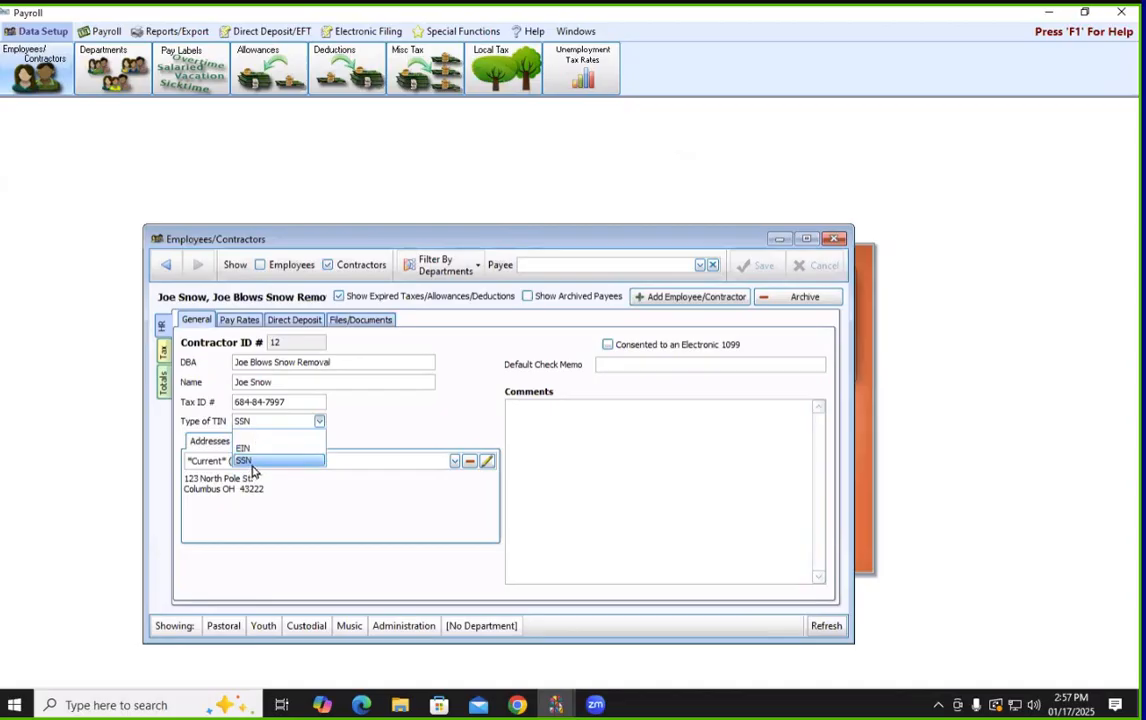
left_click(315, 460)
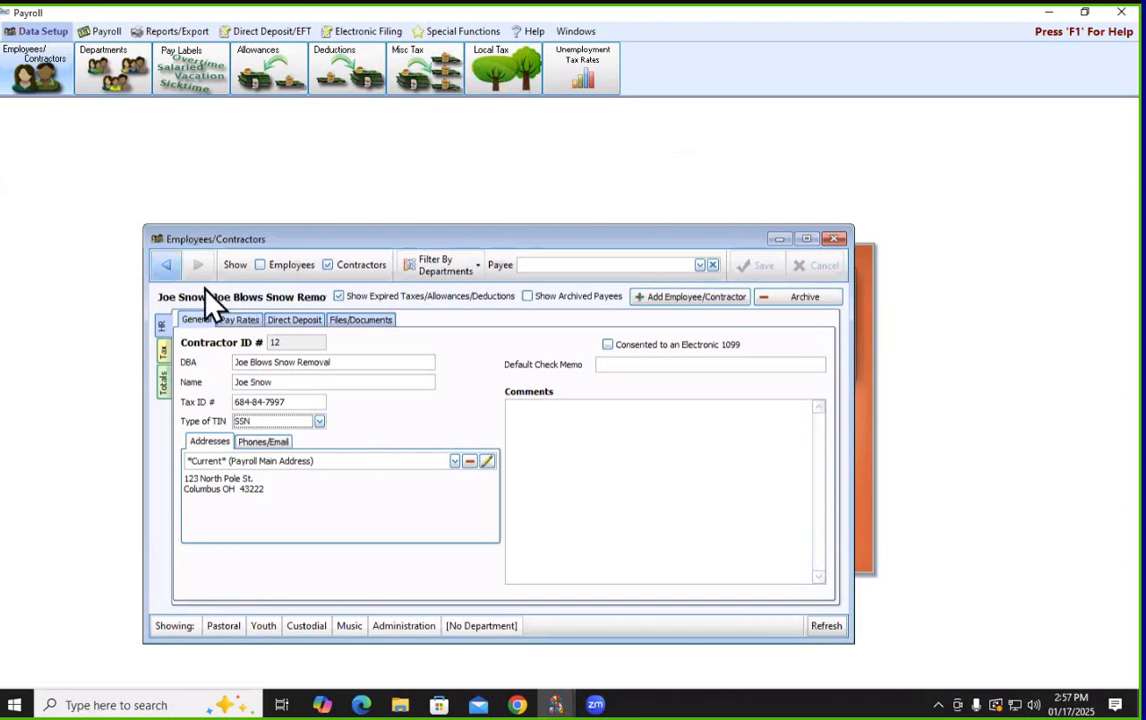
left_click(167, 268)
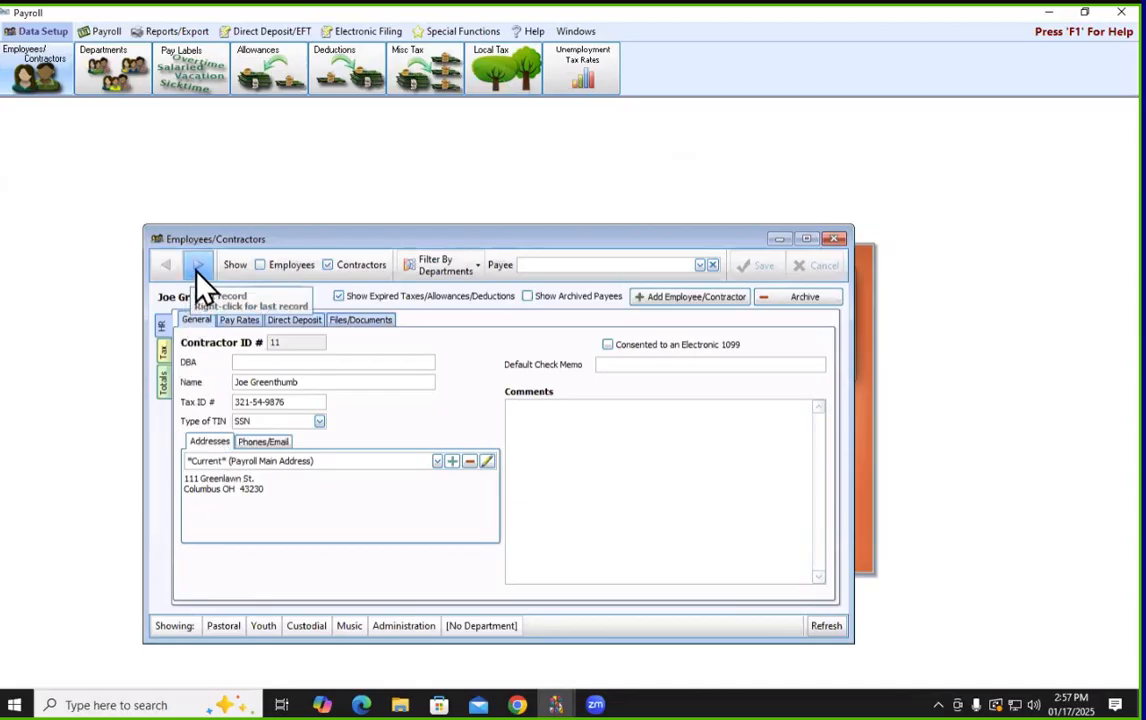
left_click(834, 239)
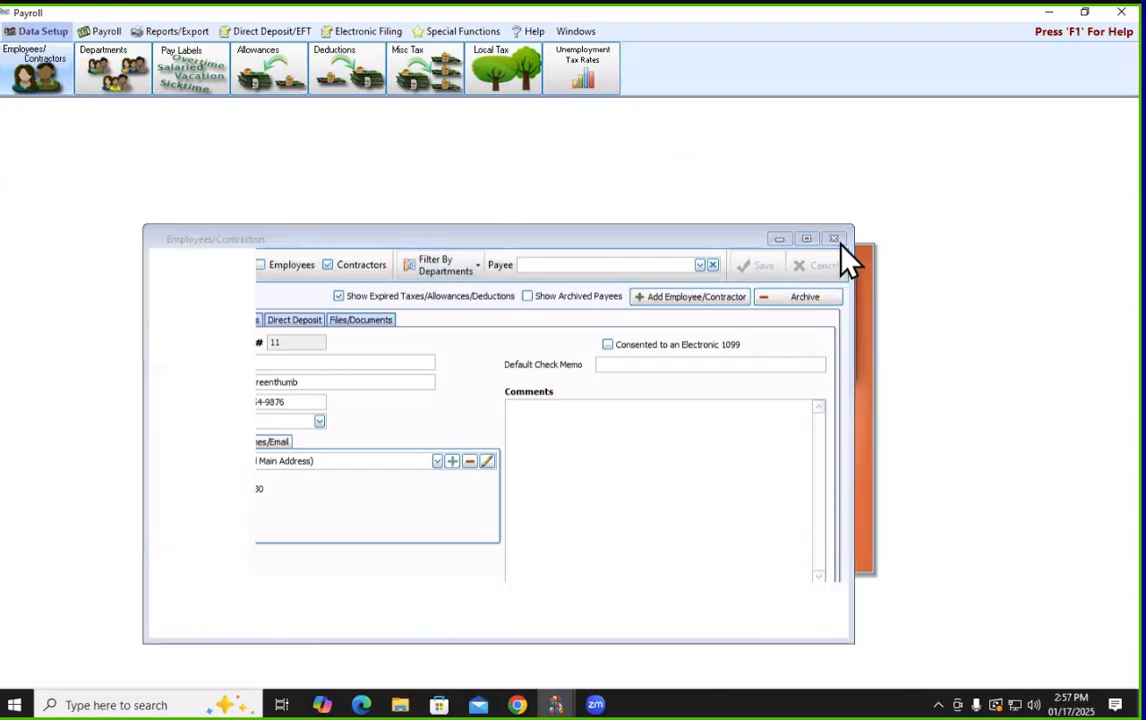
Close Payroll and open the Accounting module for Jan - Dec 2024
left_click(1120, 13)
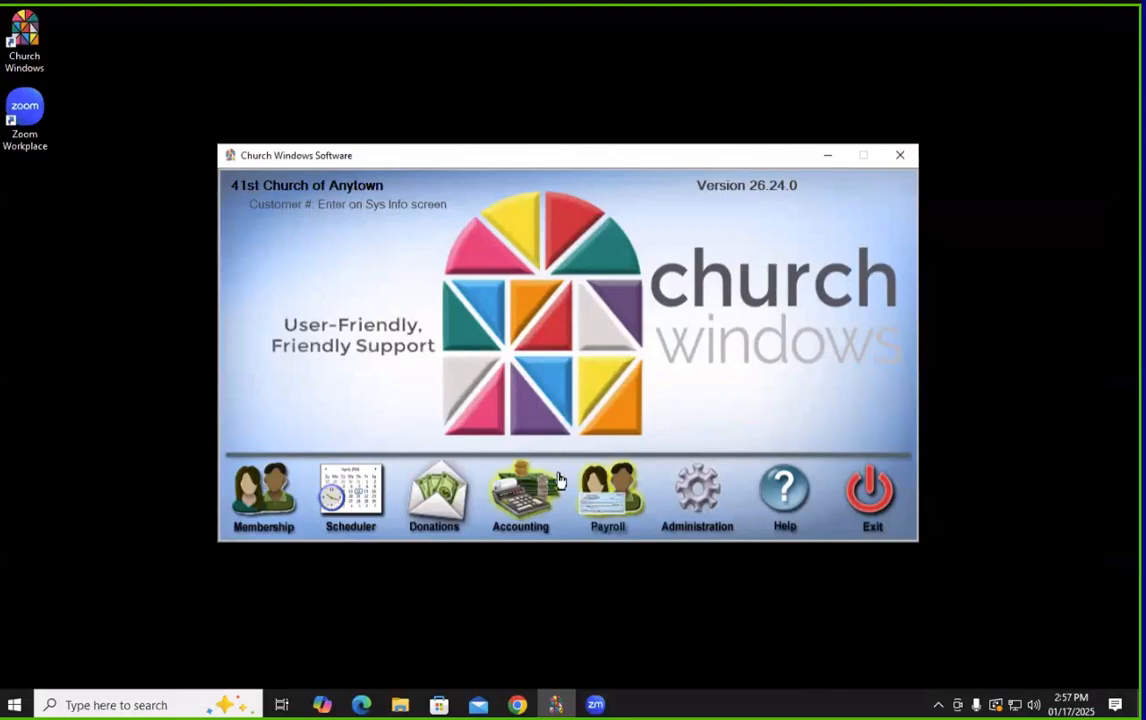
left_click(524, 510)
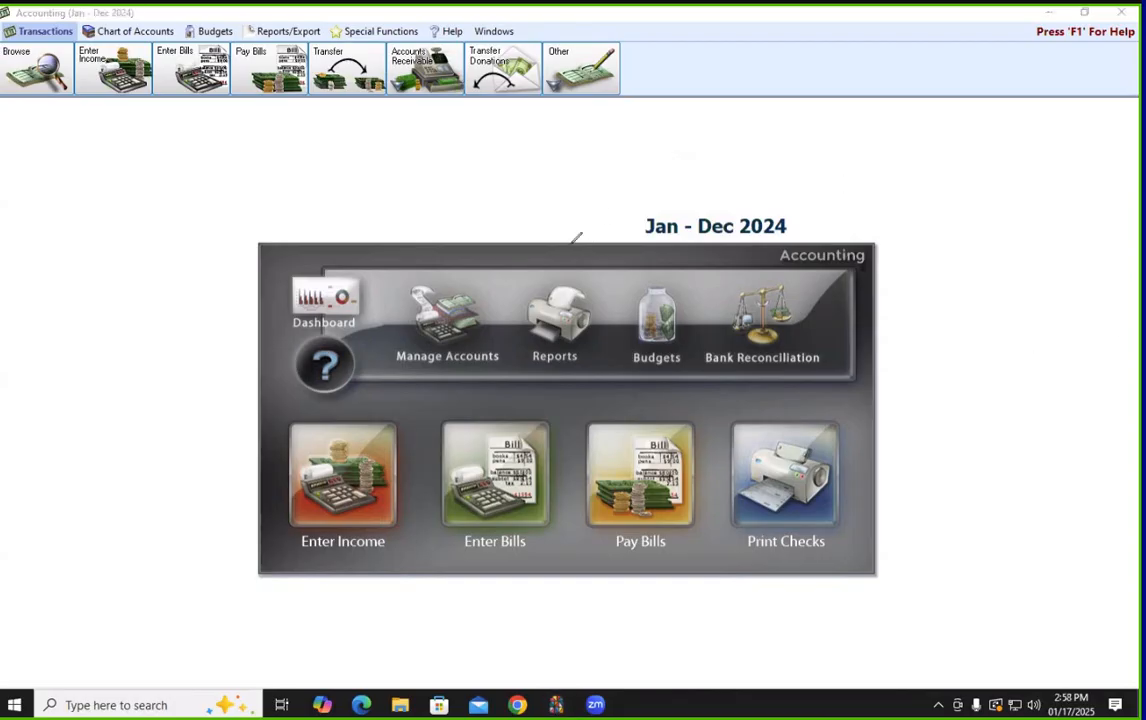
mouse_move(570, 213)
left_mouse_down()
mouse_move(696, 174)
mouse_move(808, 179)
mouse_move(765, 274)
mouse_move(608, 197)
left_mouse_up()
left_click(380, 31)
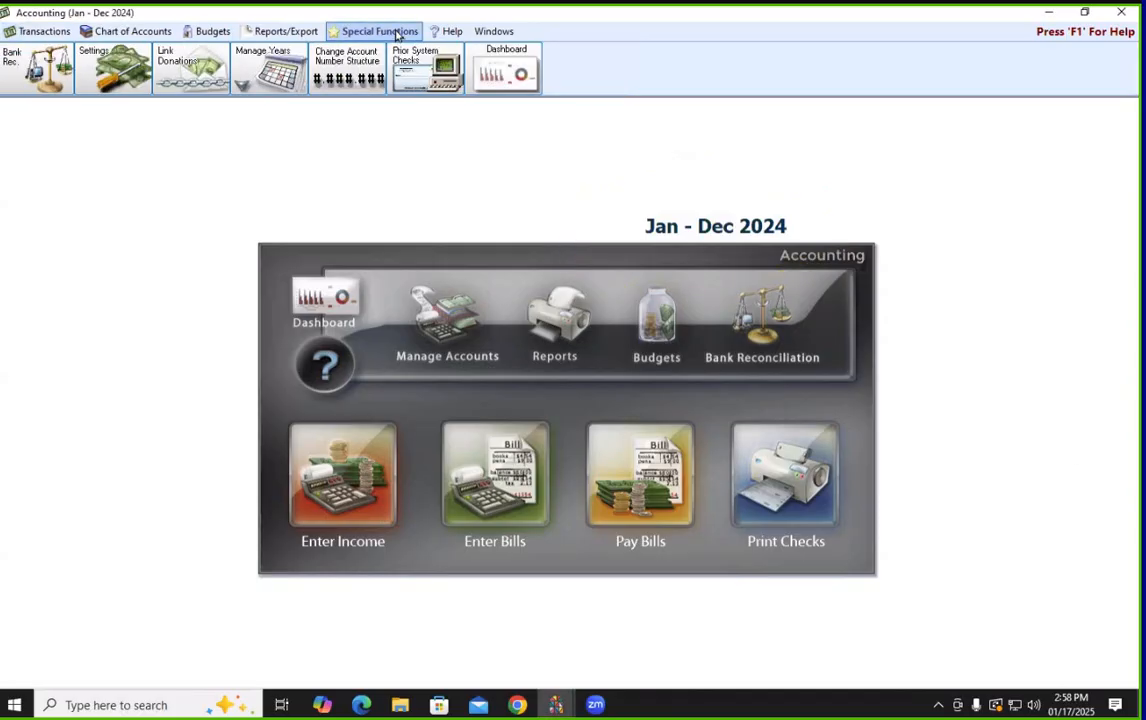
left_click(270, 65)
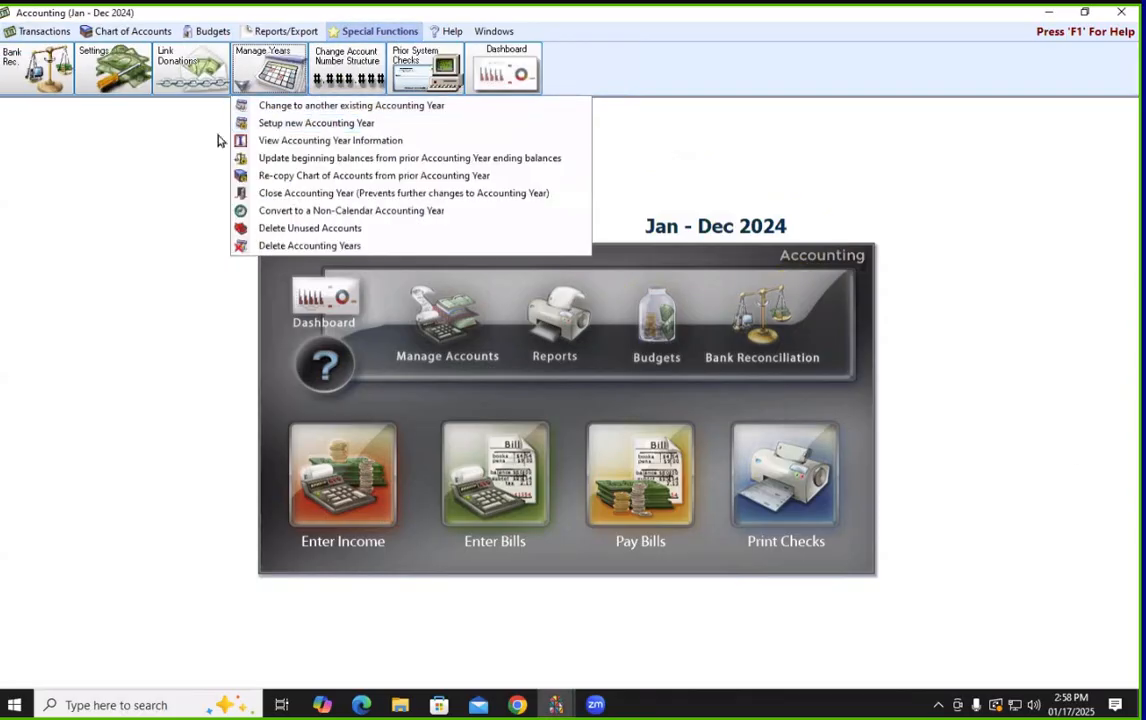
left_click(160, 146)
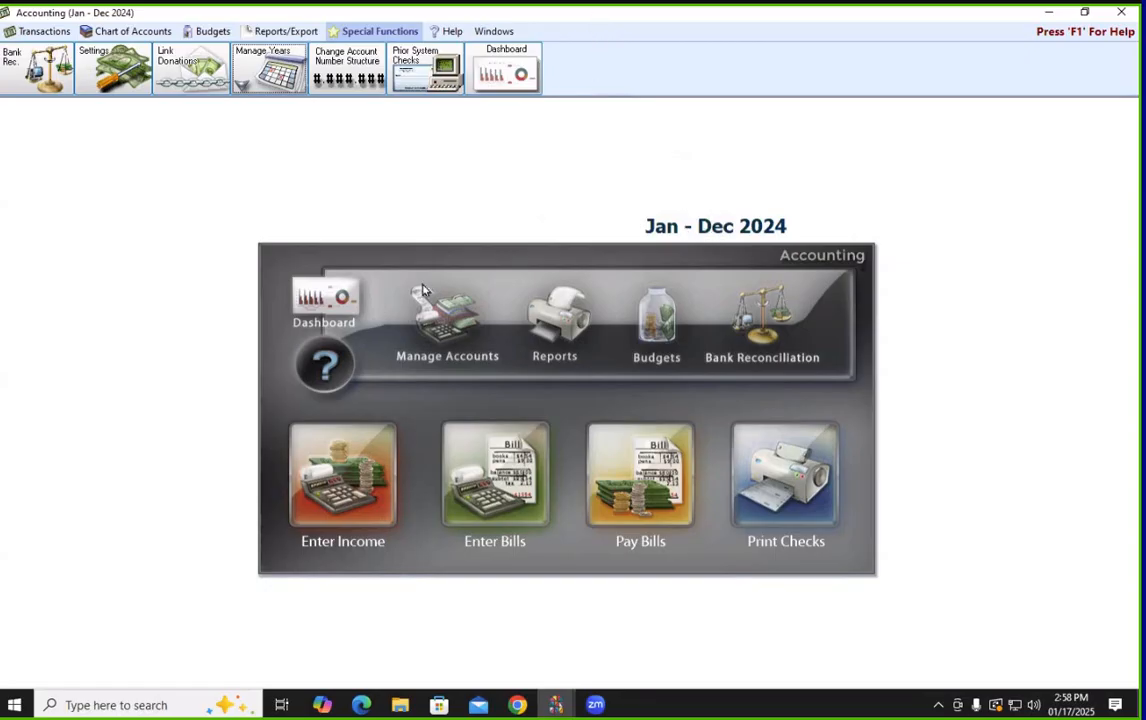
Find the vendor by searching 'mic' in Chart of Accounts and view its Vendor/Payee details
left_click(447, 338)
left_click(375, 275)
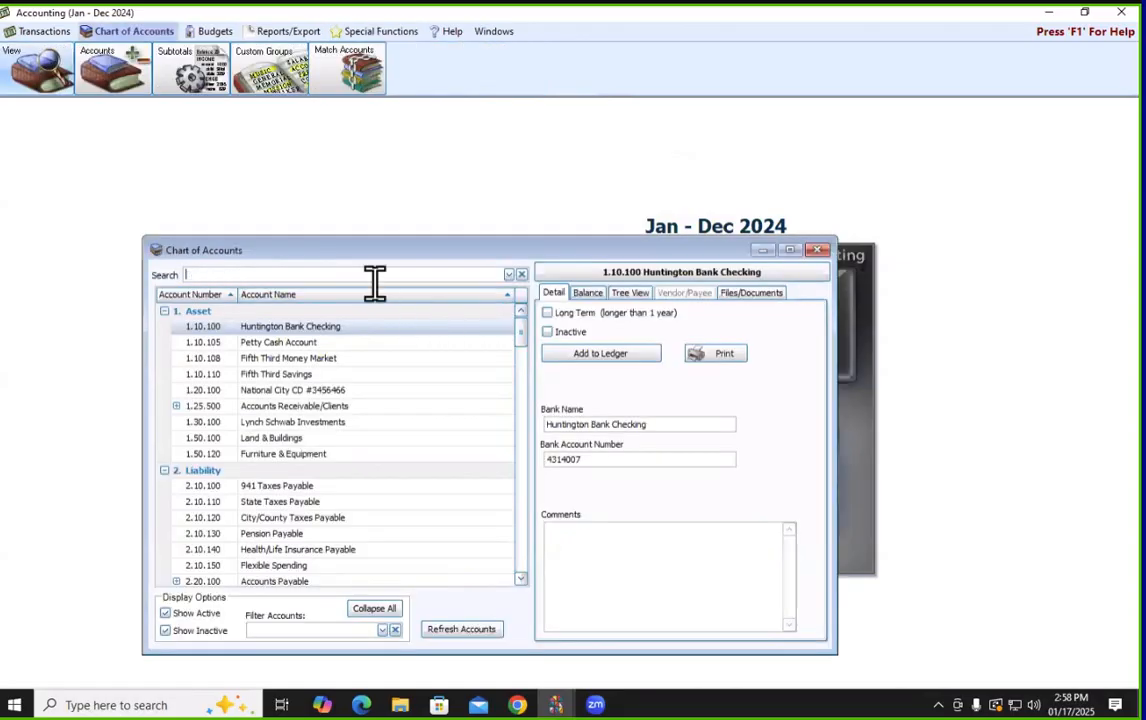
type("mich")
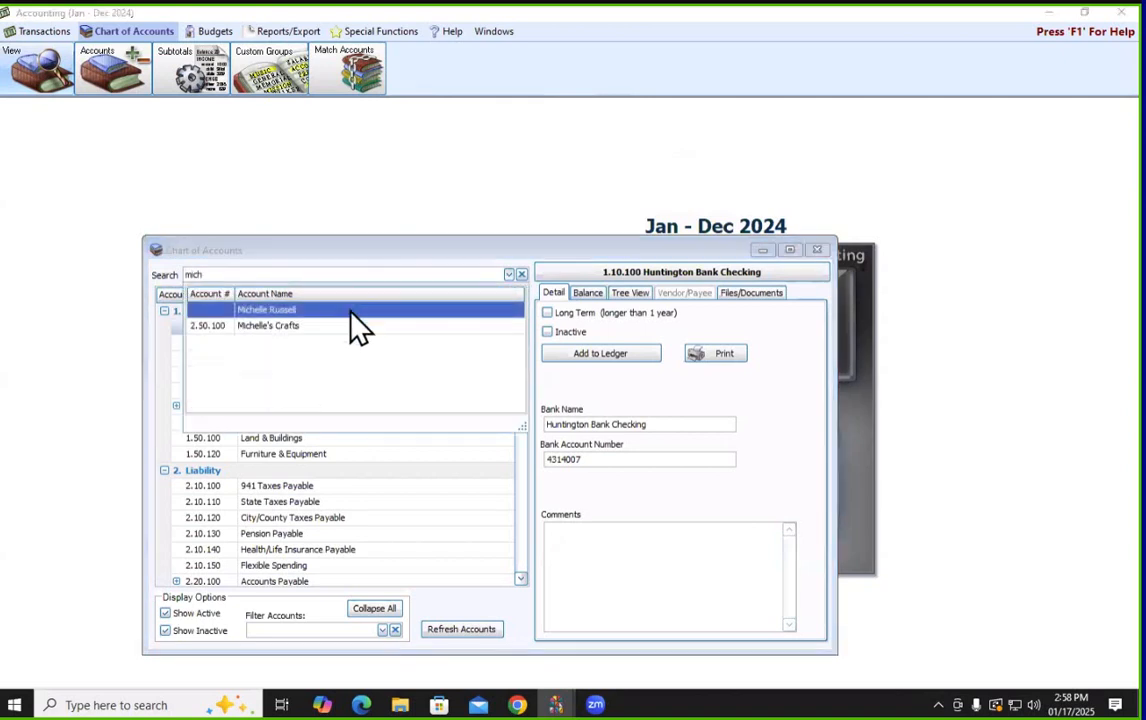
left_click(350, 312)
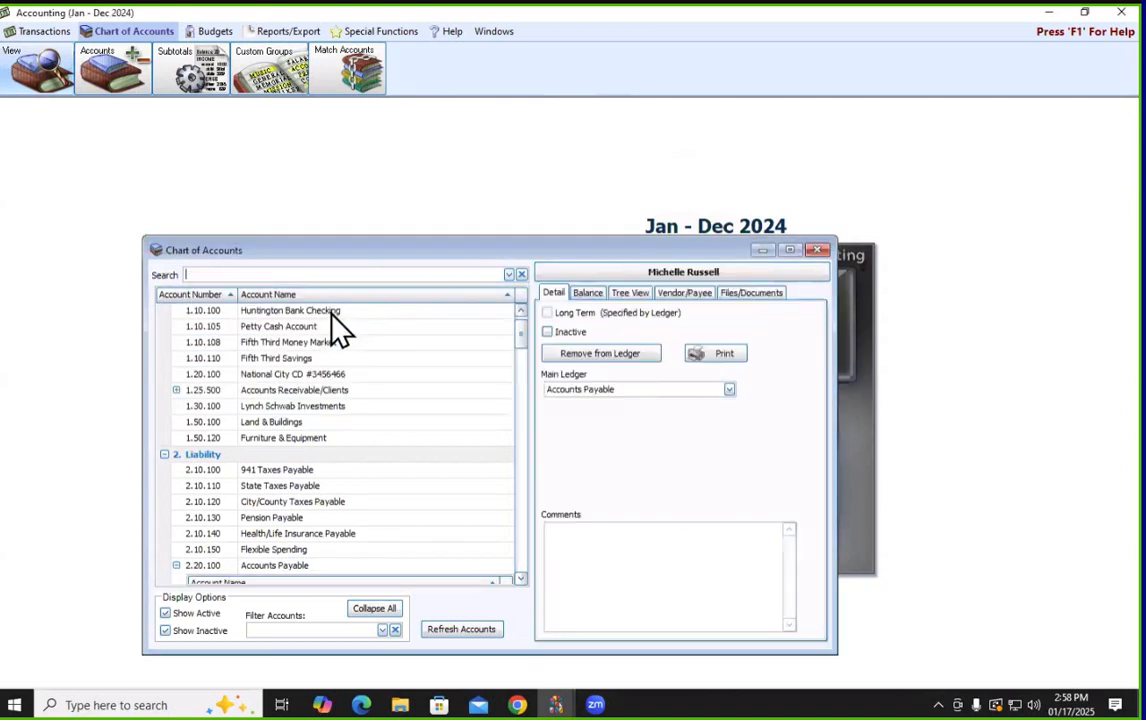
left_click(684, 293)
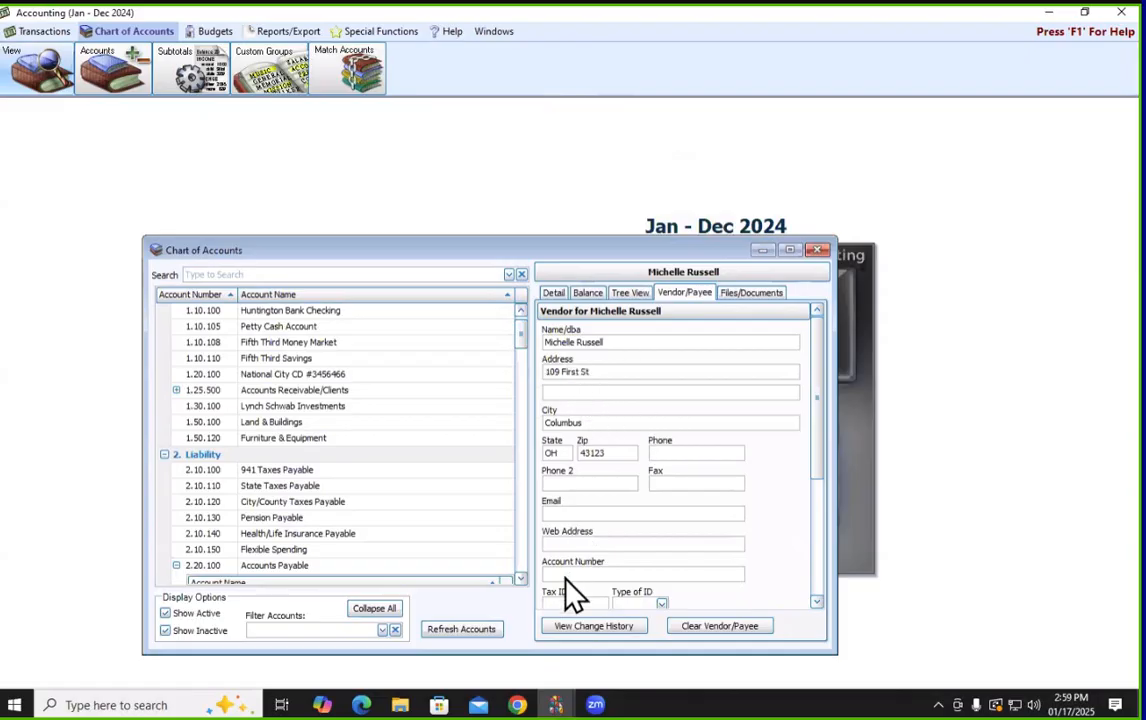
Set Type of ID to SSN, enter the vendor's dash-formatted Social Security number, then search 'web'
scroll(734, 545, "down", 3)
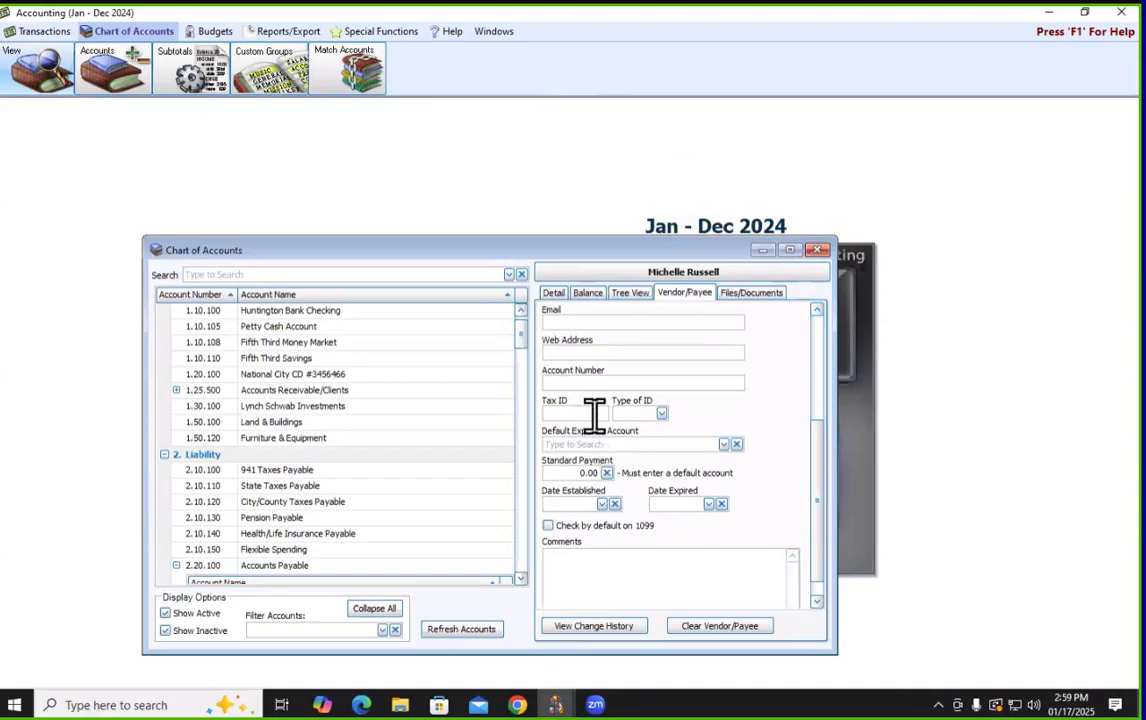
left_click(661, 413)
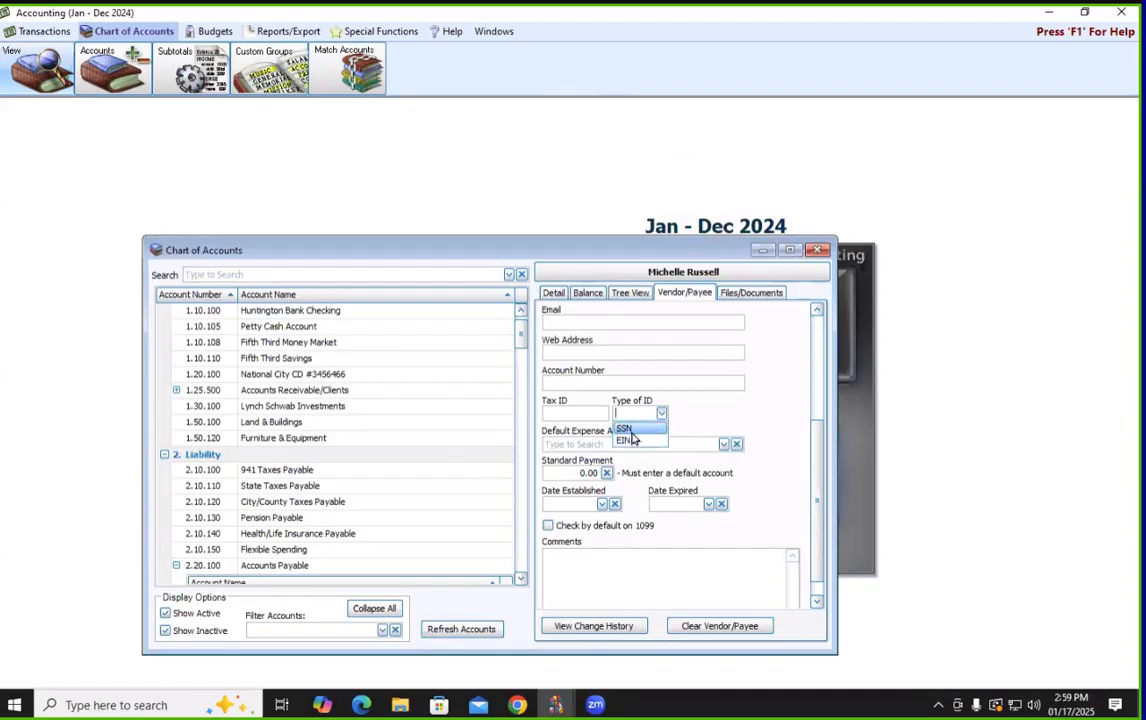
left_click(622, 428)
left_click(572, 414)
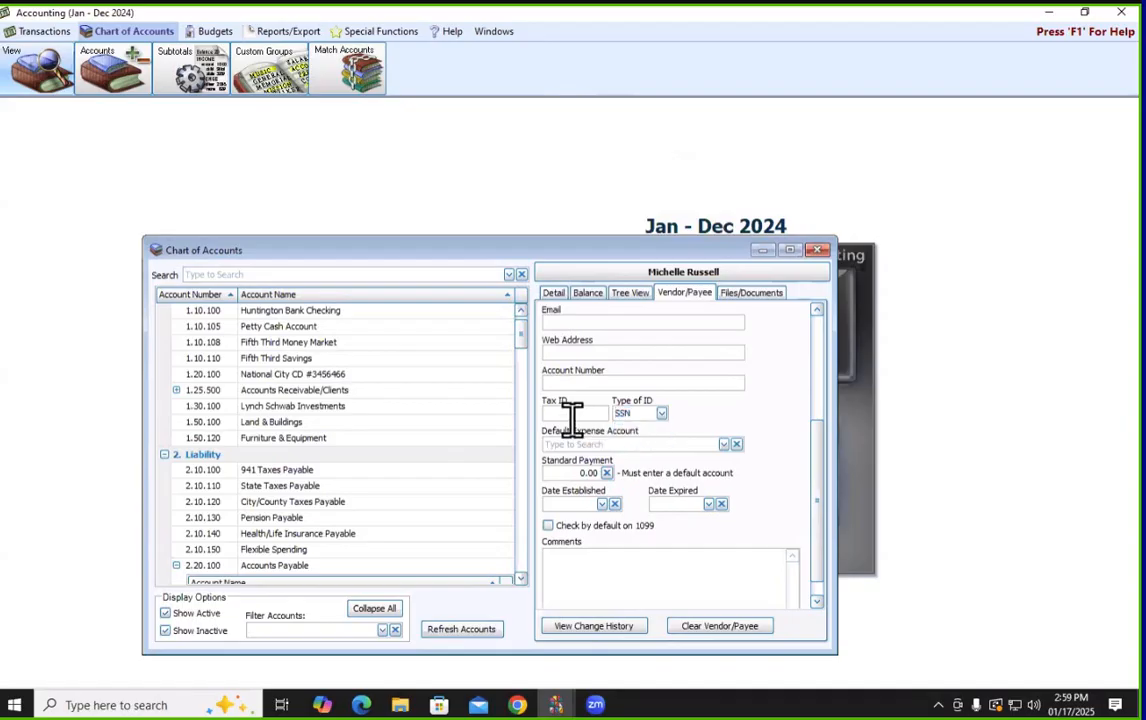
left_click(562, 413)
type("-")
key("Right")
type("-")
left_click(653, 444)
left_click(356, 271)
type("web")
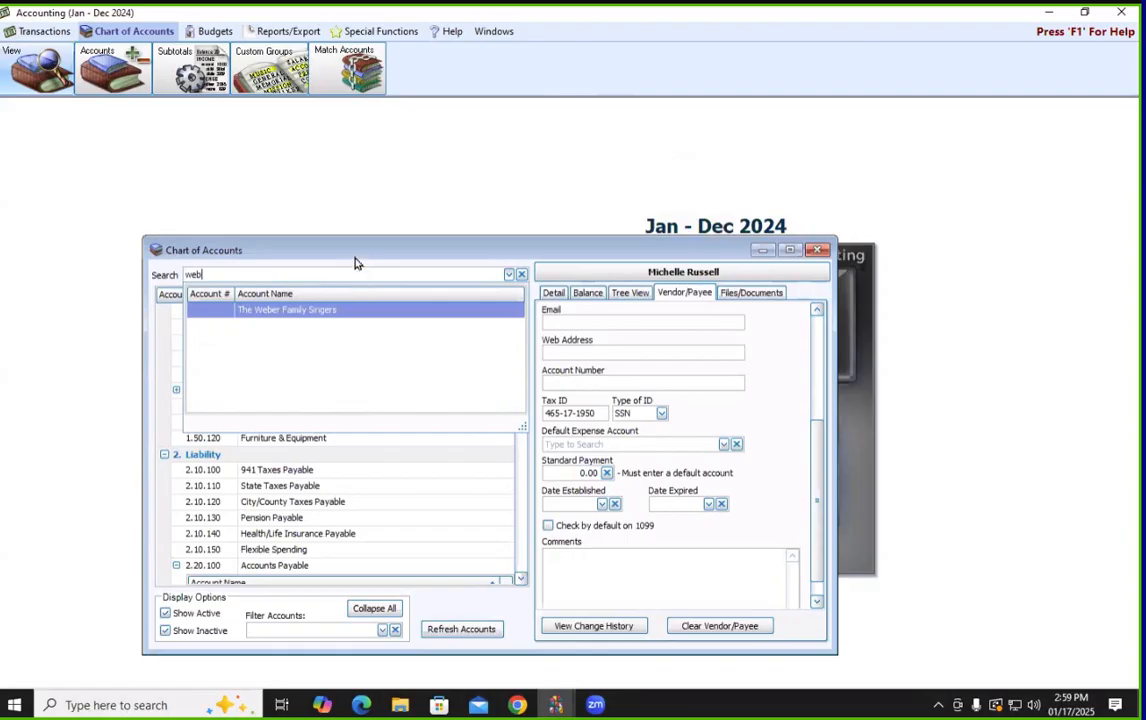
Replace The Weber Family Singers' Name/dba with the individual person's full name
left_click(348, 310)
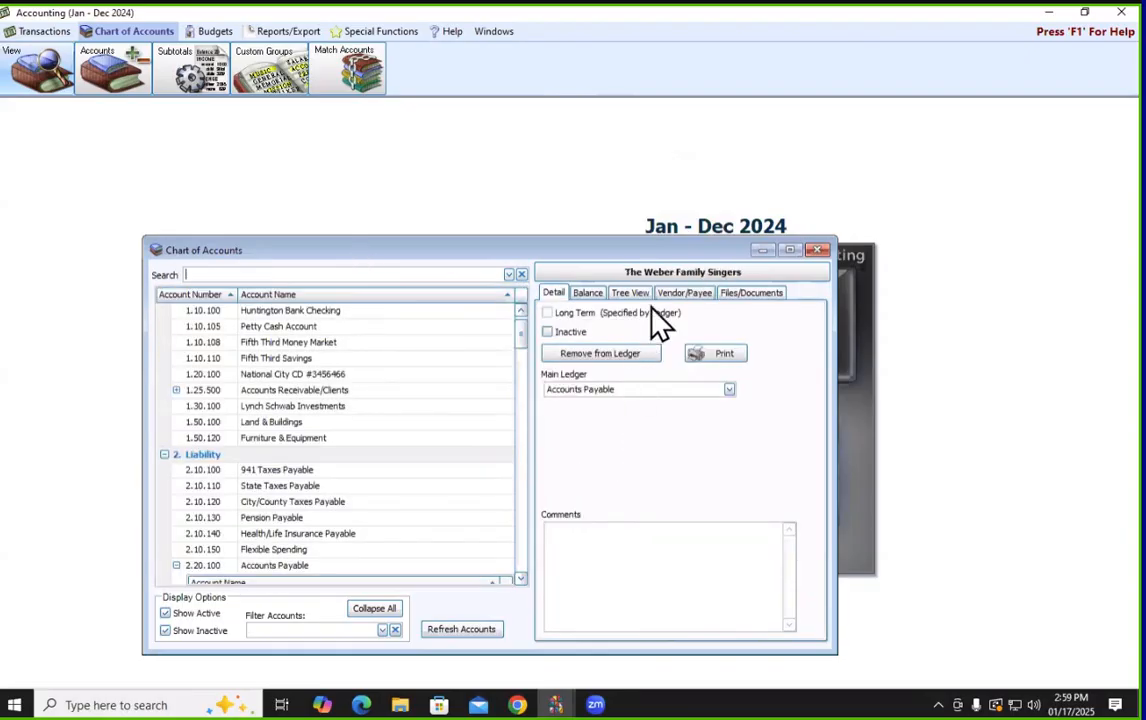
left_click(684, 295)
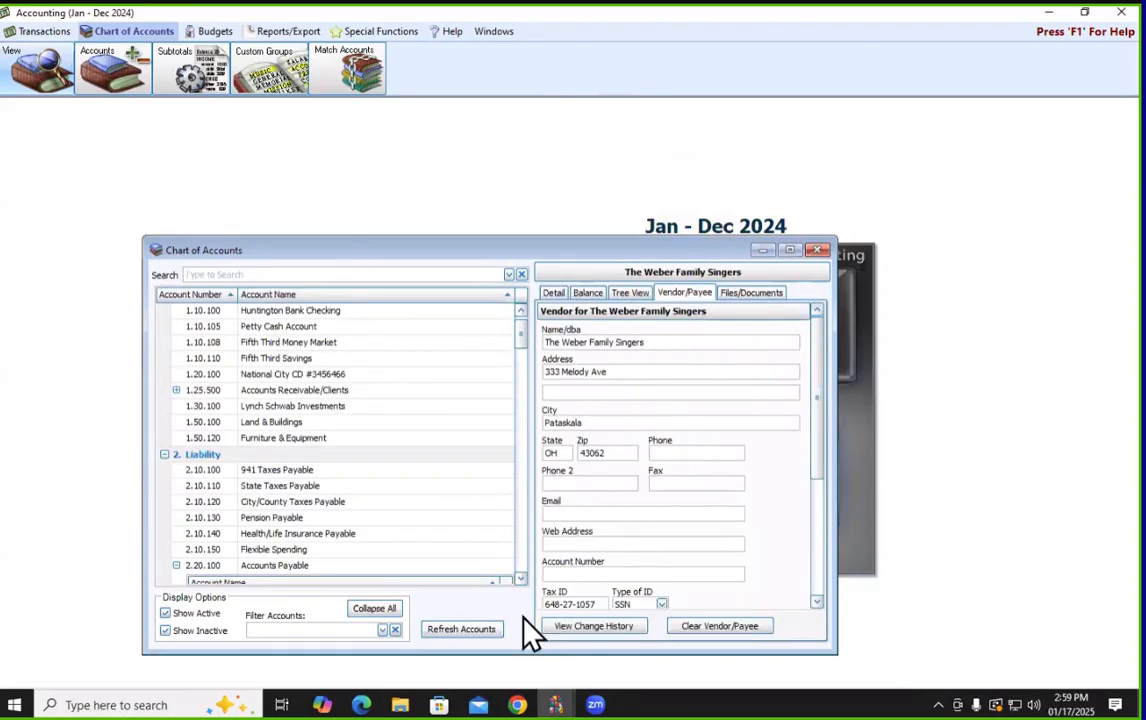
left_click(666, 345)
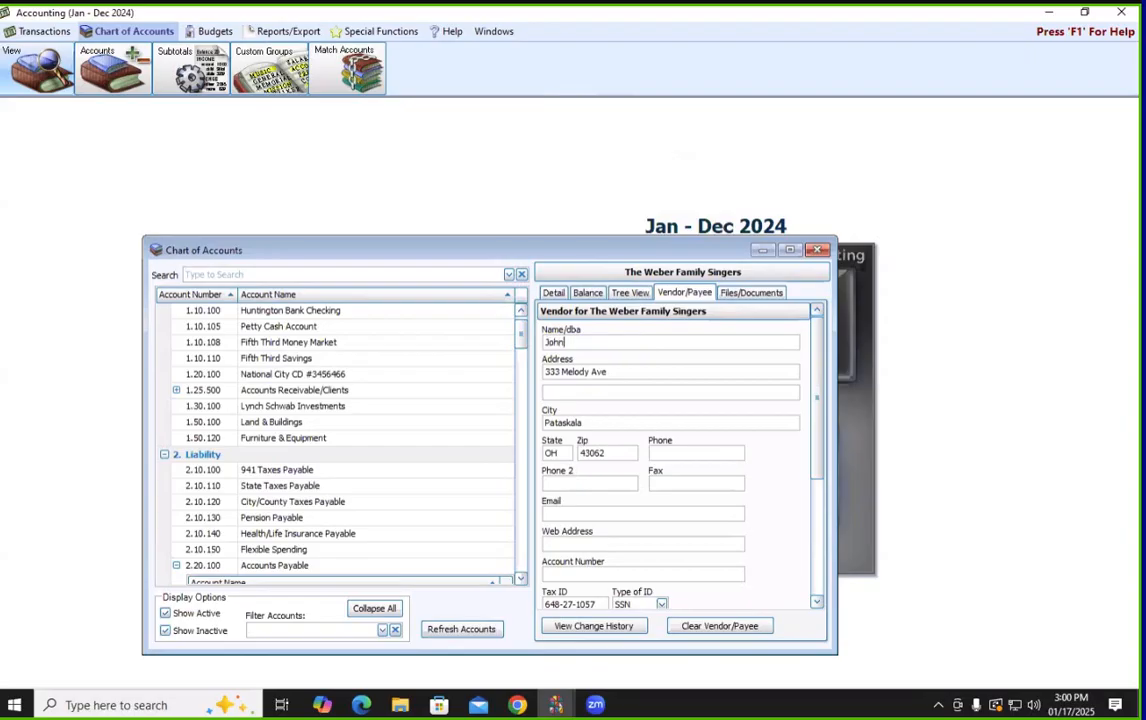
left_click(616, 395)
Close Chart of Accounts and change to the Jan – Dec 2025 accounting year via Manage Years
left_click(818, 251)
left_click(345, 33)
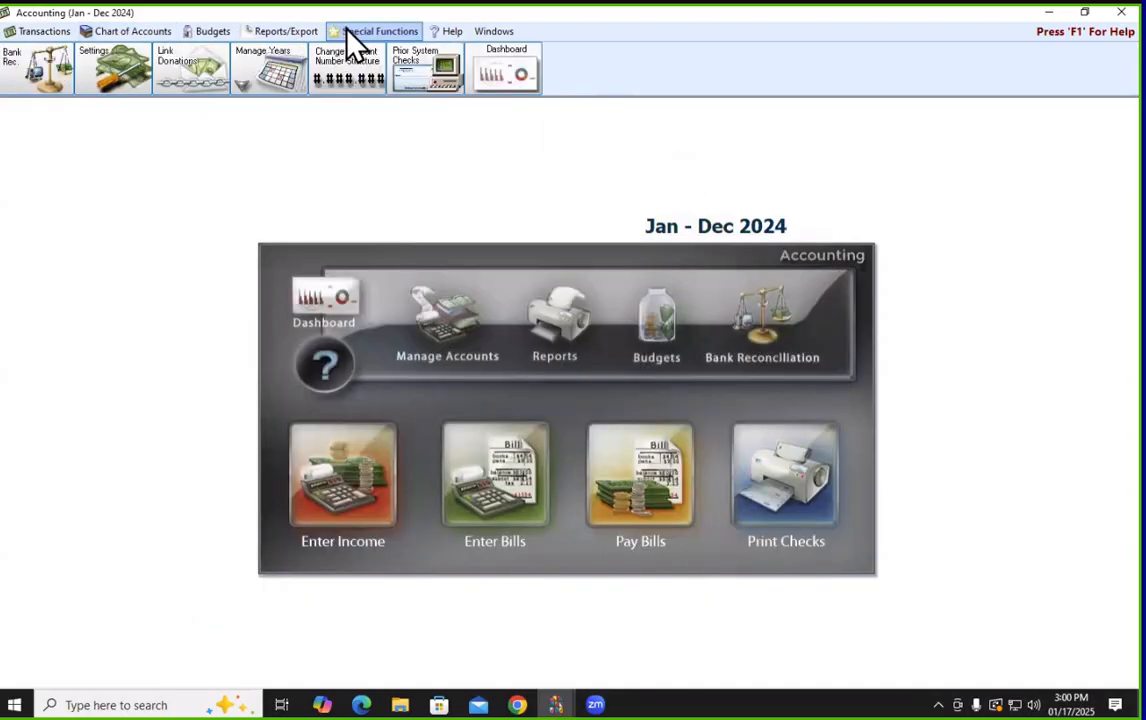
left_click(292, 74)
left_click(295, 104)
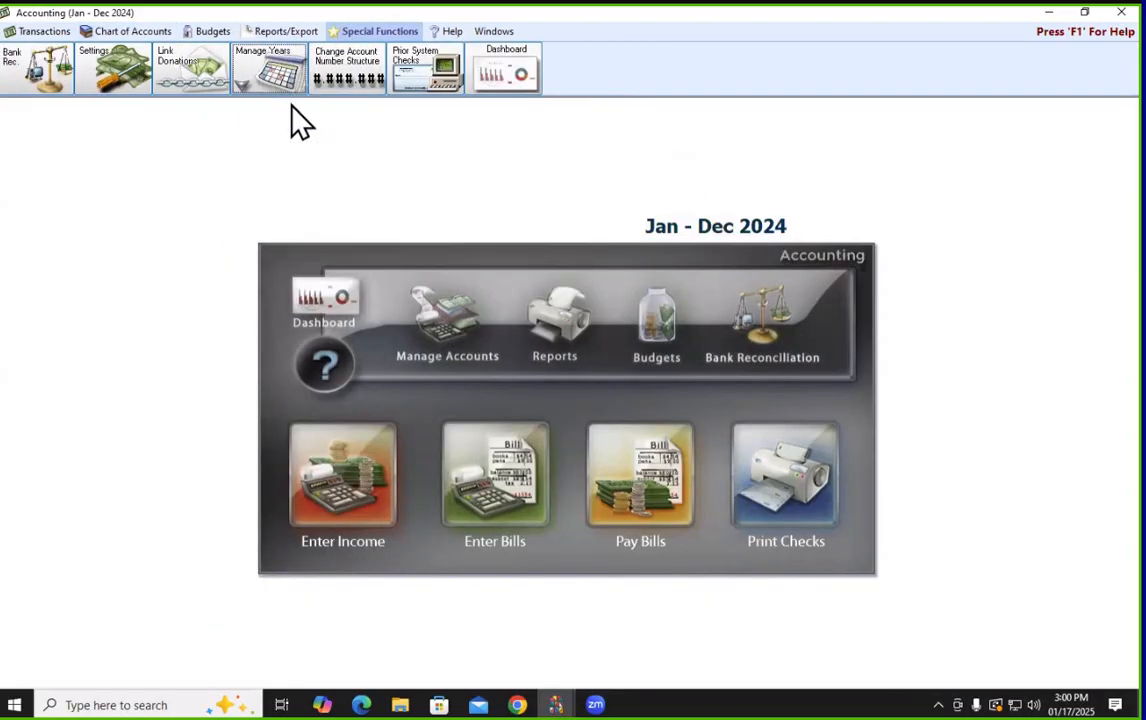
left_click(503, 477)
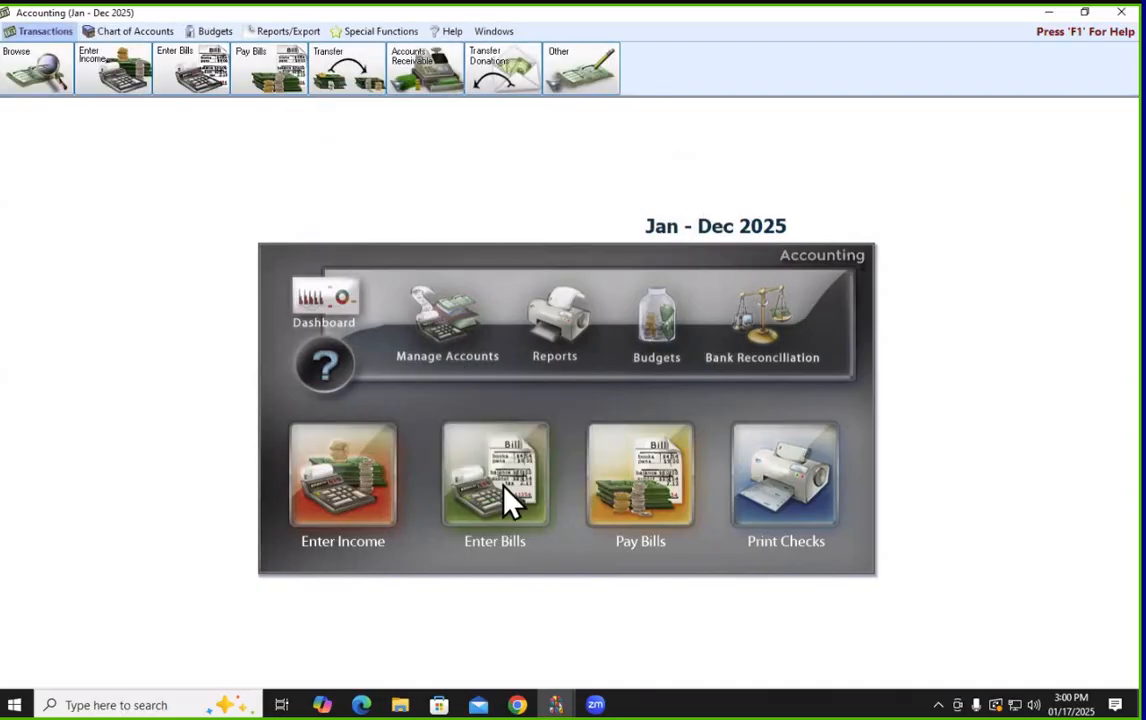
left_click(504, 500)
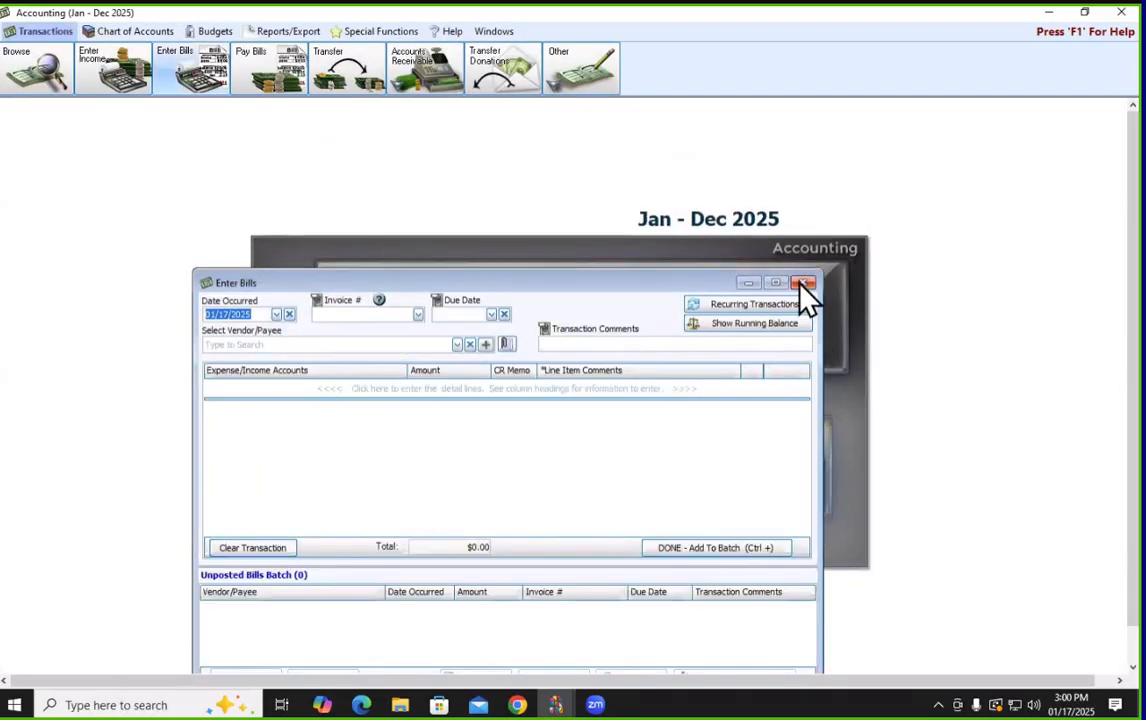
left_click(805, 283)
Re-copy the Chart of Accounts, choosing to update 2025 account details from Jan – Dec 2024
left_click(362, 31)
left_click(282, 70)
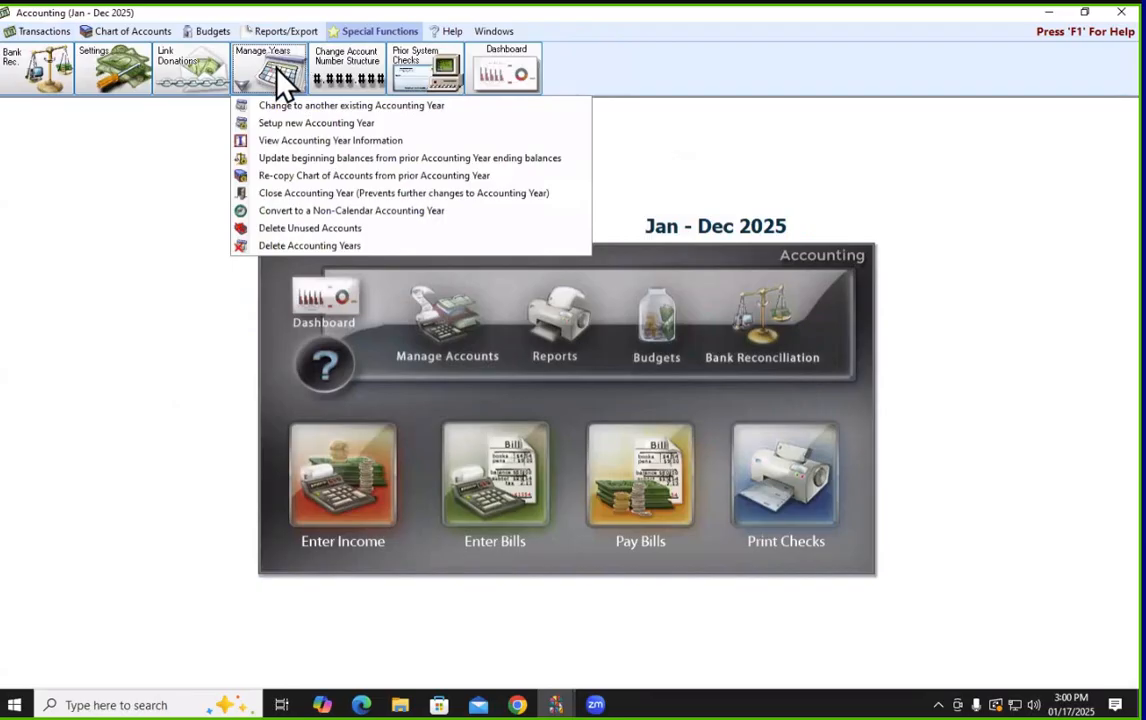
left_click(293, 176)
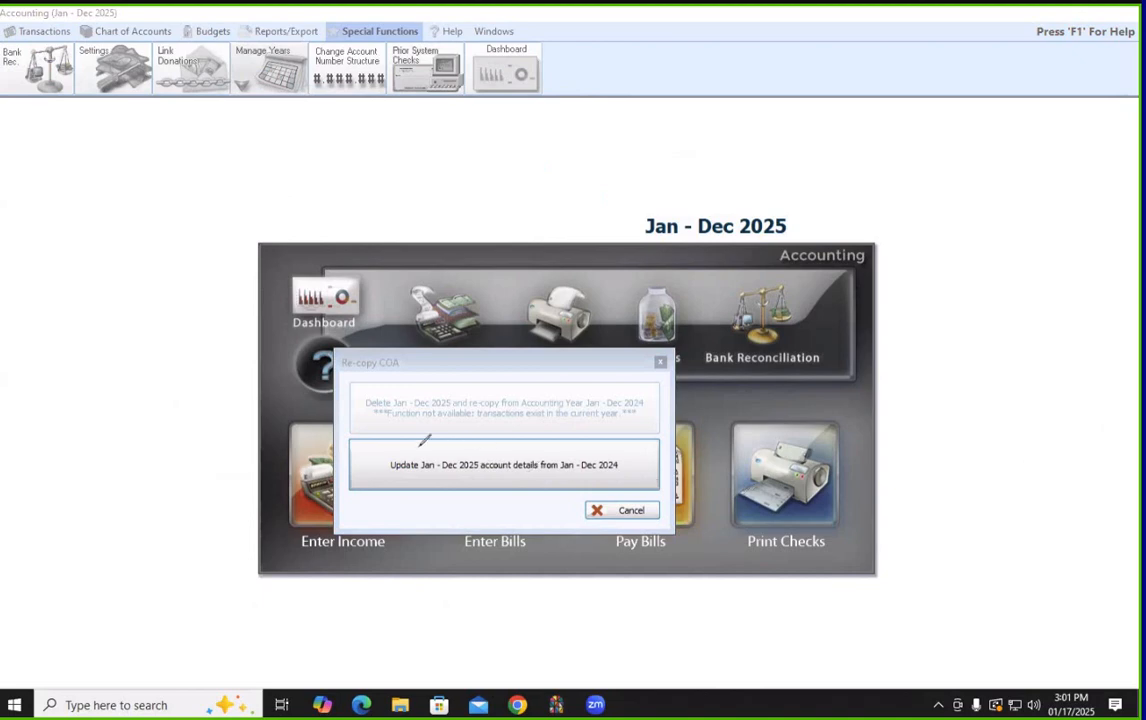
left_click_drag(325, 430, 660, 421)
mouse_move(665, 488)
left_mouse_down()
mouse_move(499, 510)
mouse_move(325, 430)
left_mouse_up()
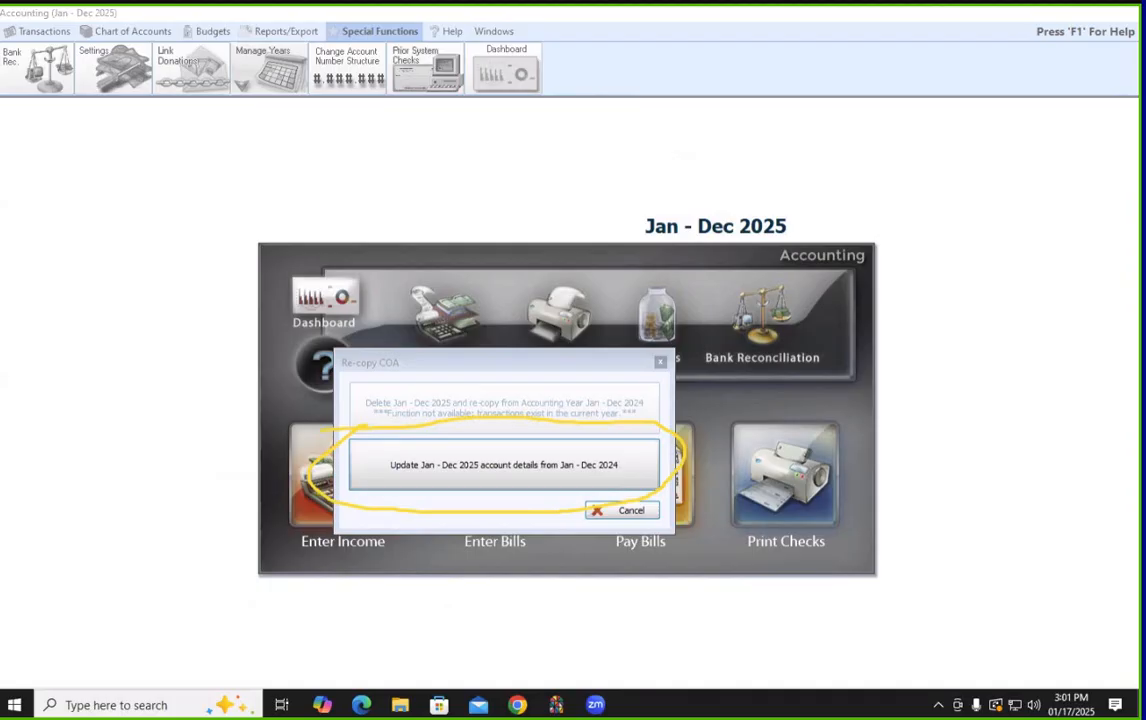
key("ctrl+z")
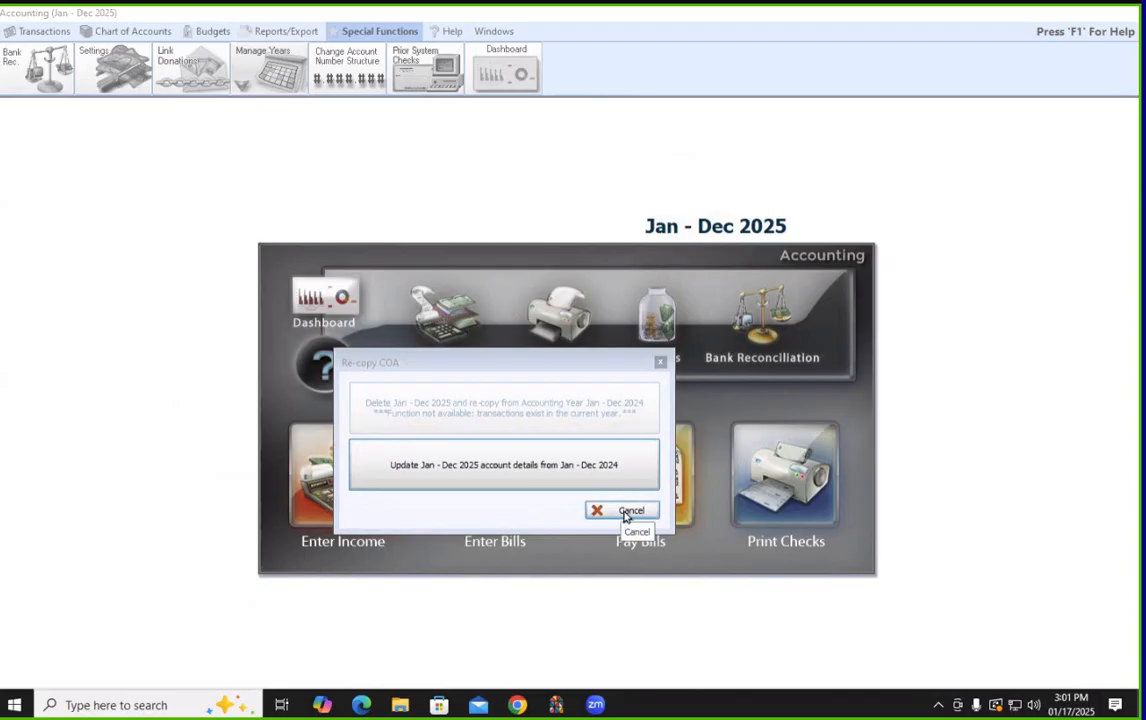
left_click(473, 487)
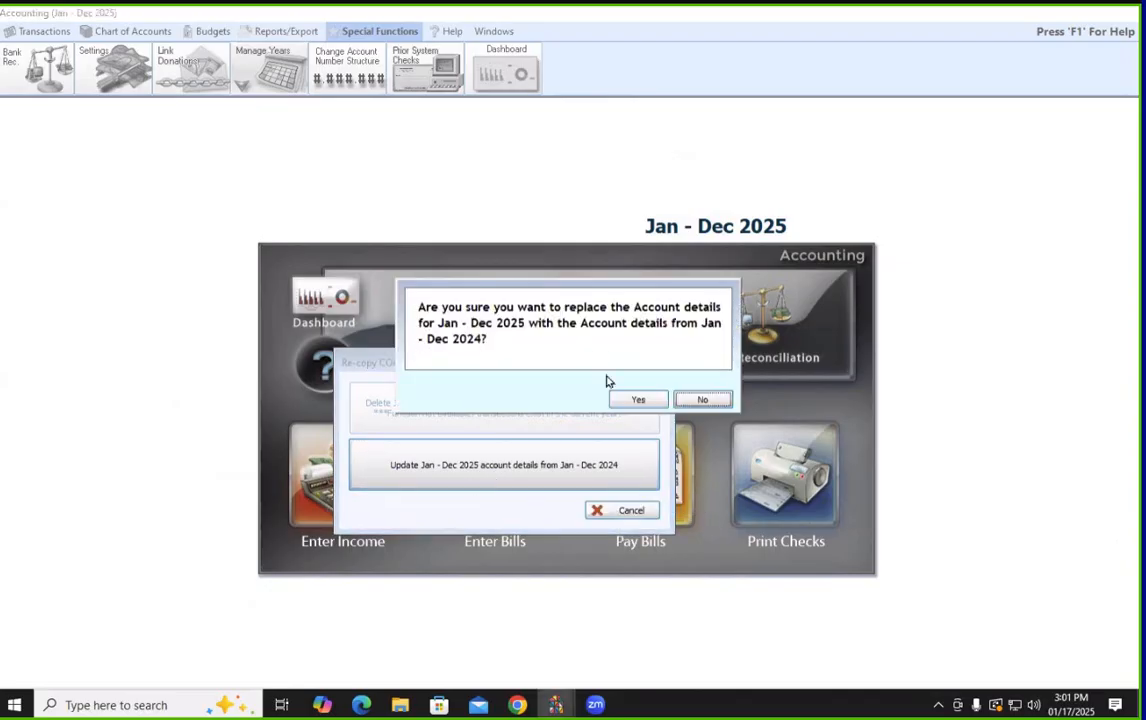
Confirm replacing the 2025 account details with the 2024 ones and let the update finish
left_click(639, 401)
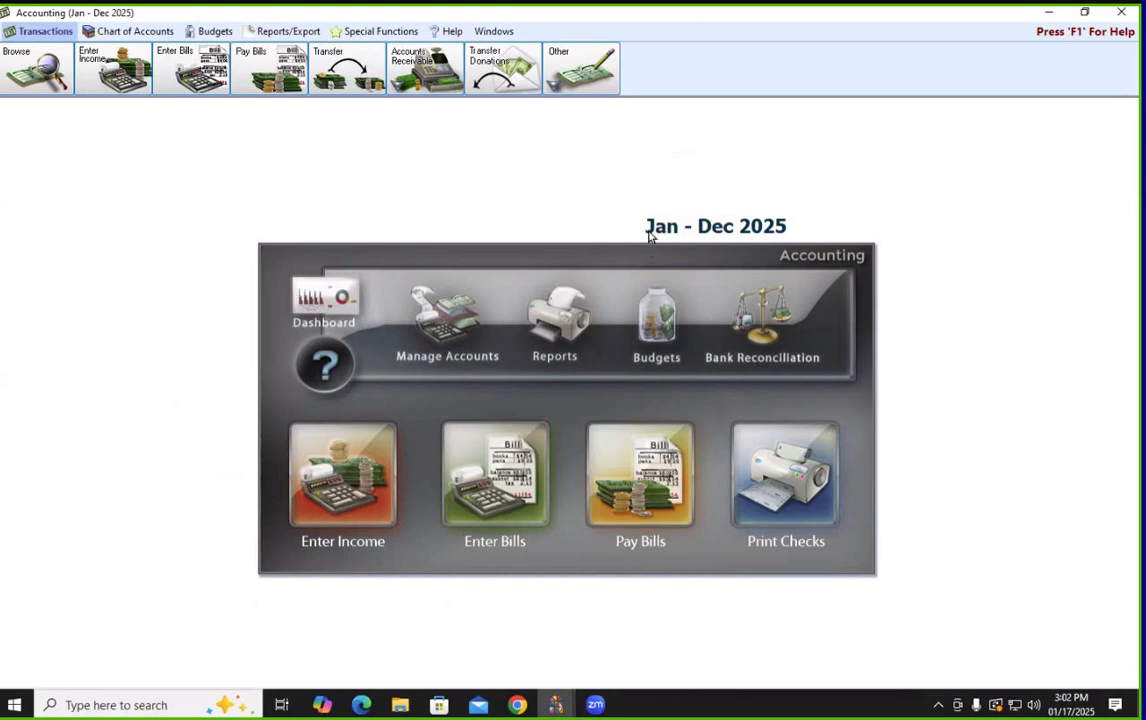
Open Tax Forms from Reports/Export > Tax, then switch to Chrome's 1099 Filing Instructions page
left_click(303, 42)
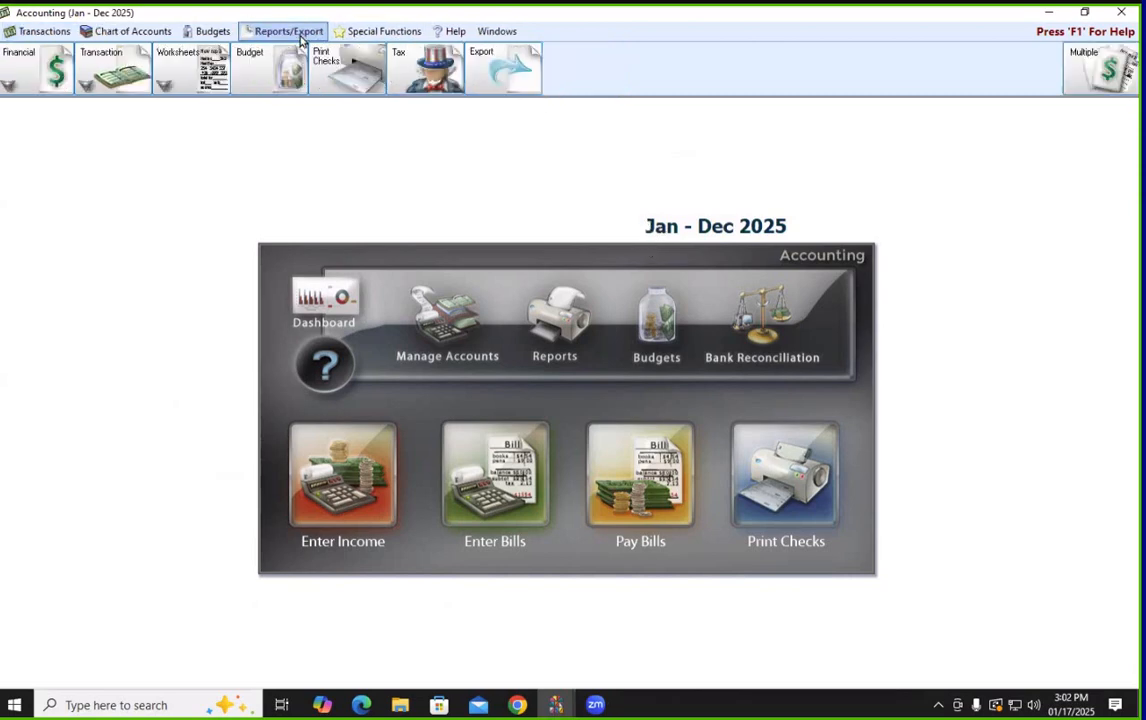
left_click(430, 85)
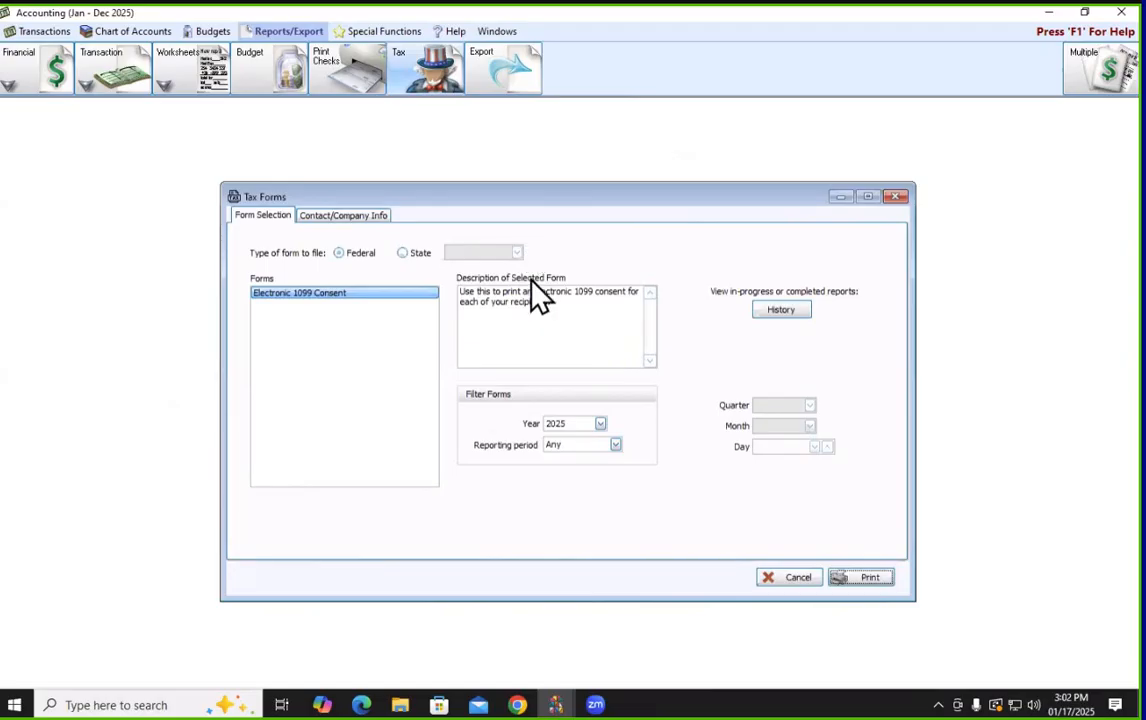
left_click(517, 705)
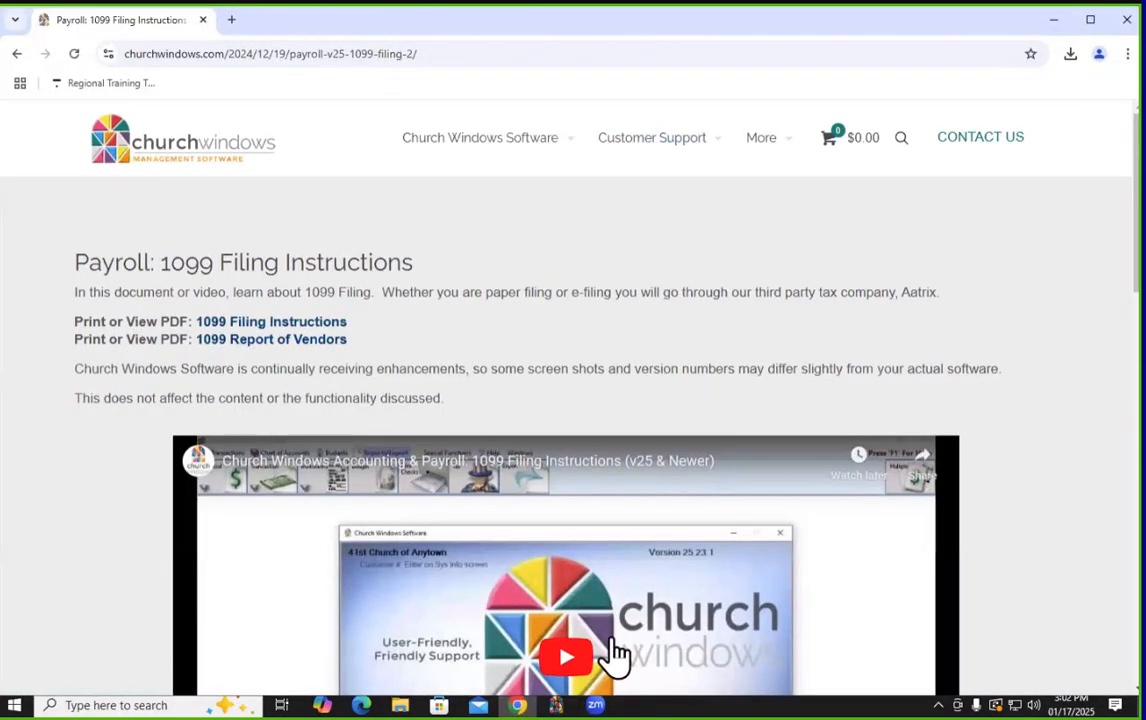
Go from Our Partners to the Aatrix site's UPDATES section, then close Chrome
mouse_move(748, 168)
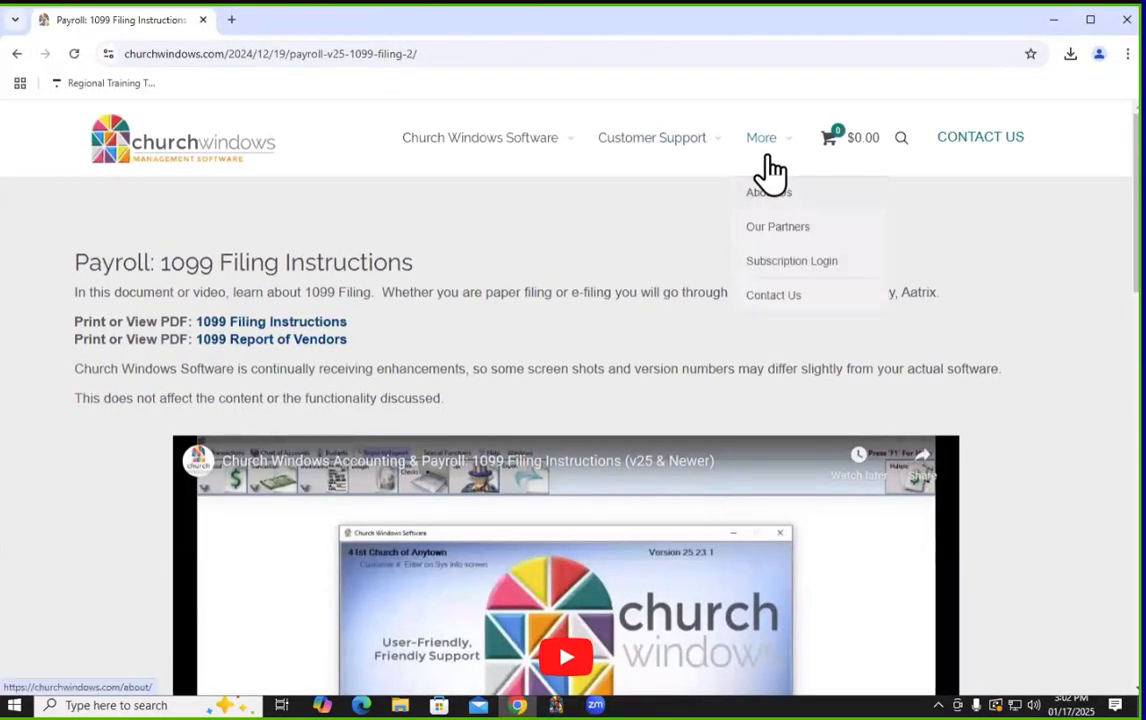
left_click(783, 228)
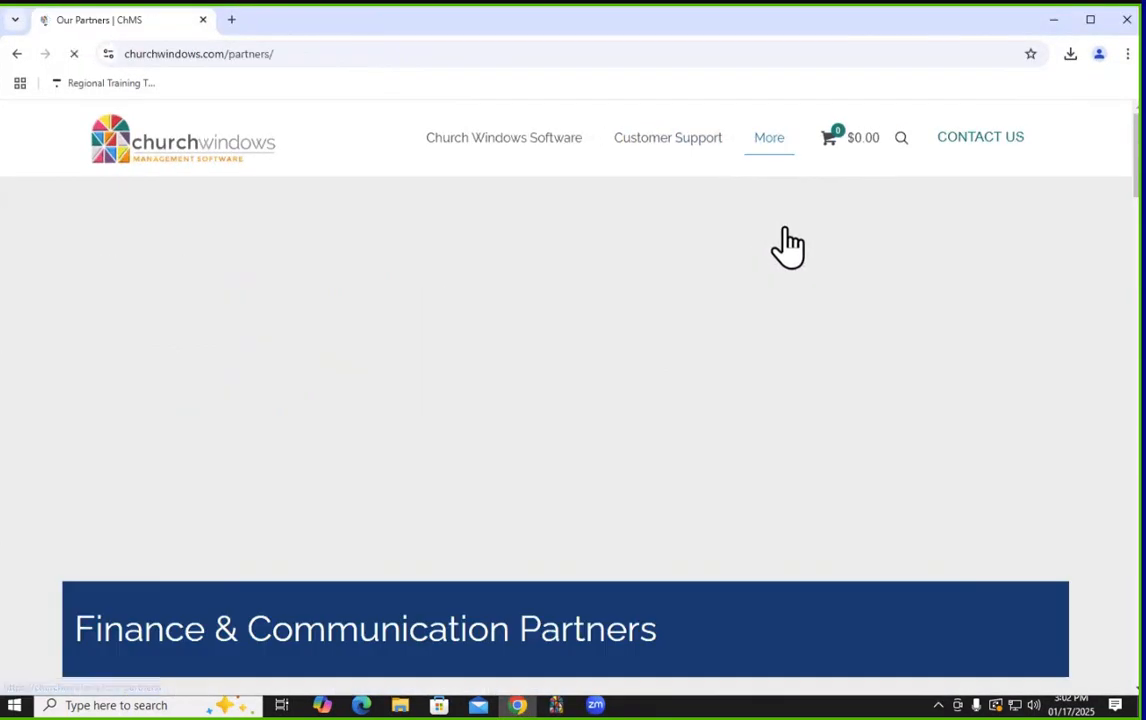
scroll(911, 334, "down", 3)
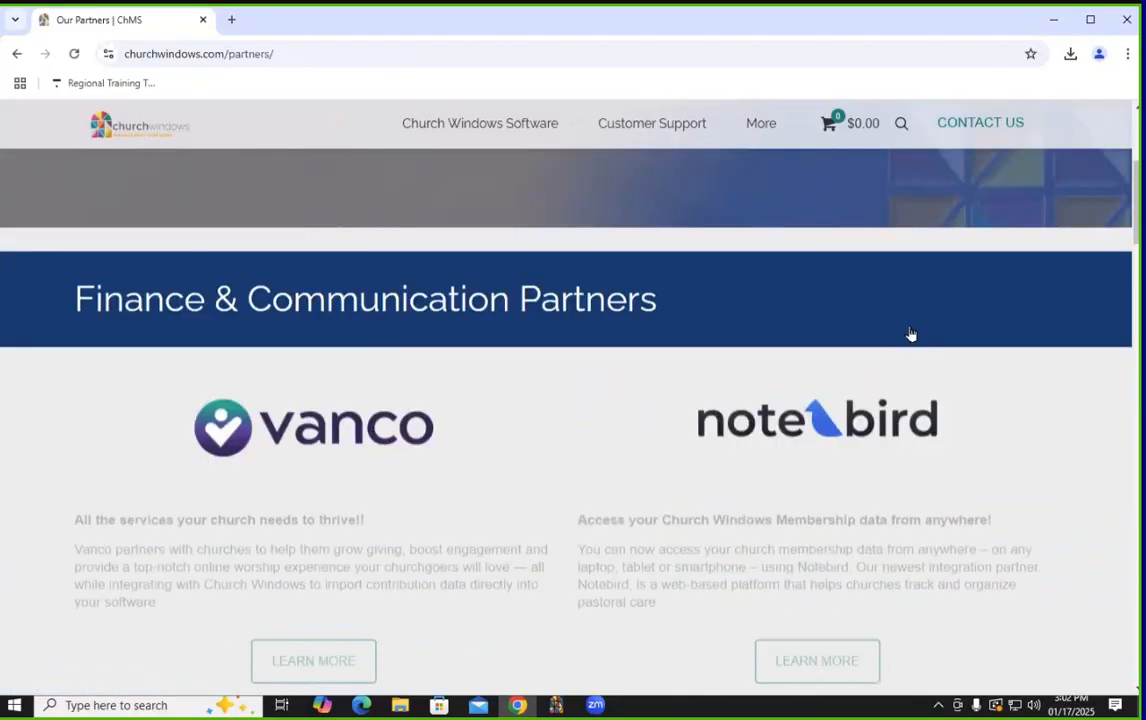
scroll(911, 334, "down", 5)
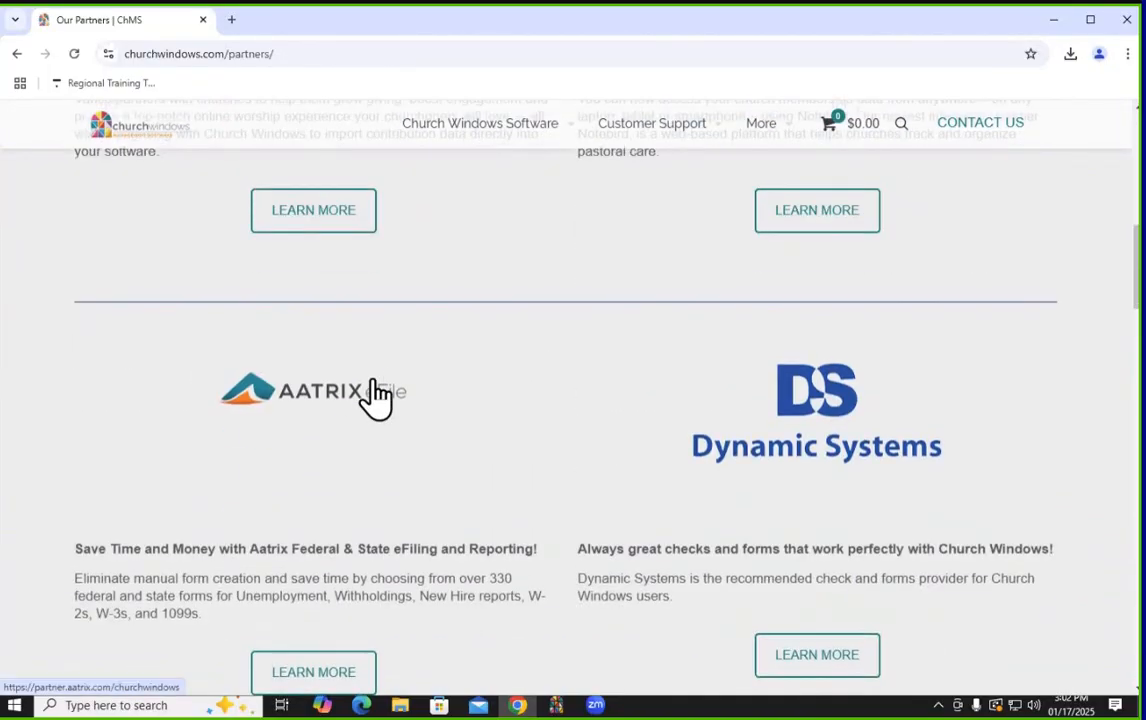
left_click(376, 393)
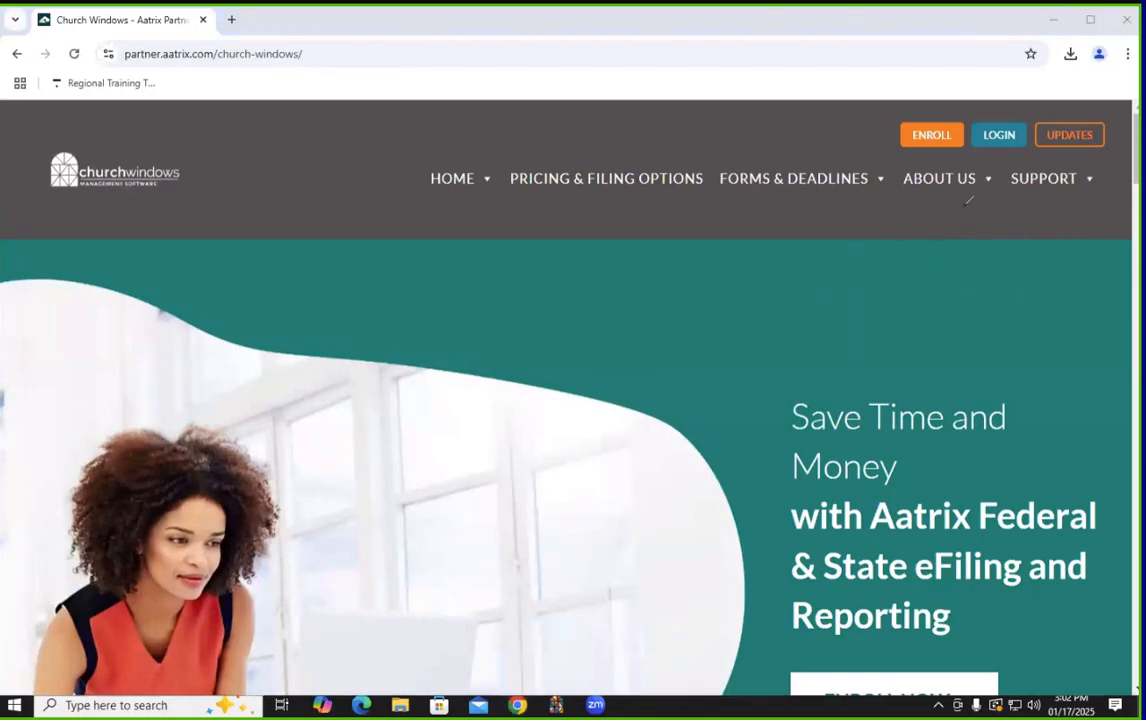
mouse_move(1001, 104)
left_mouse_down()
mouse_move(1067, 99)
mouse_move(1124, 166)
mouse_move(1045, 190)
mouse_move(1001, 112)
left_mouse_up()
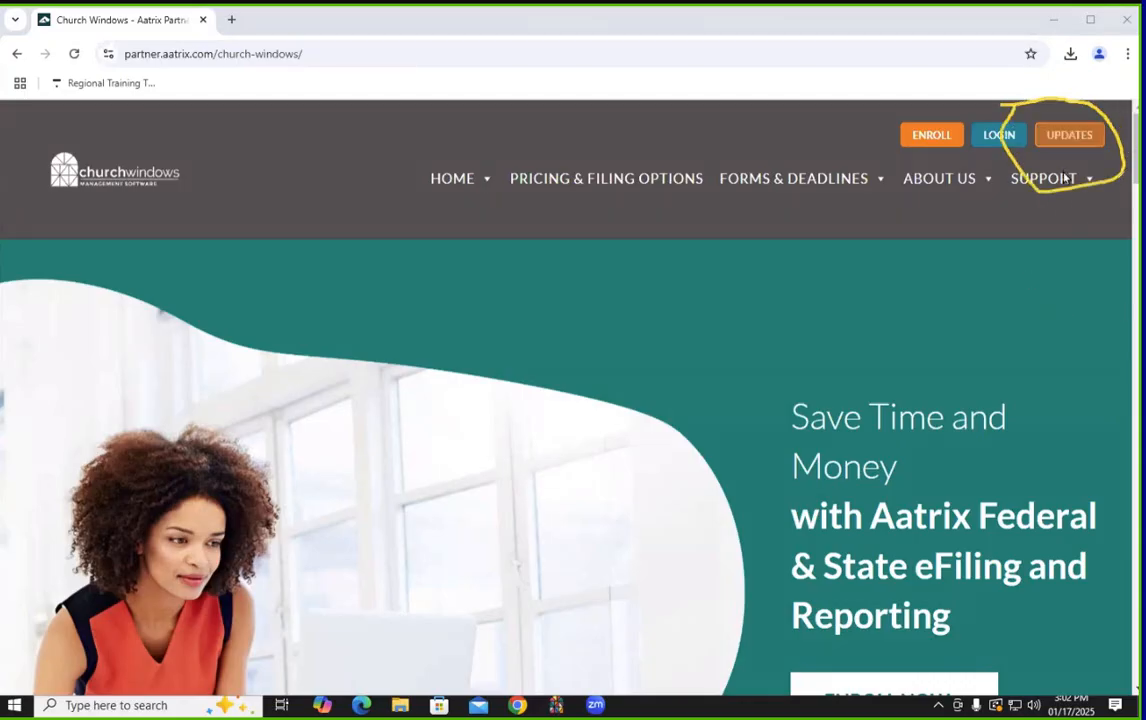
left_click(1069, 134)
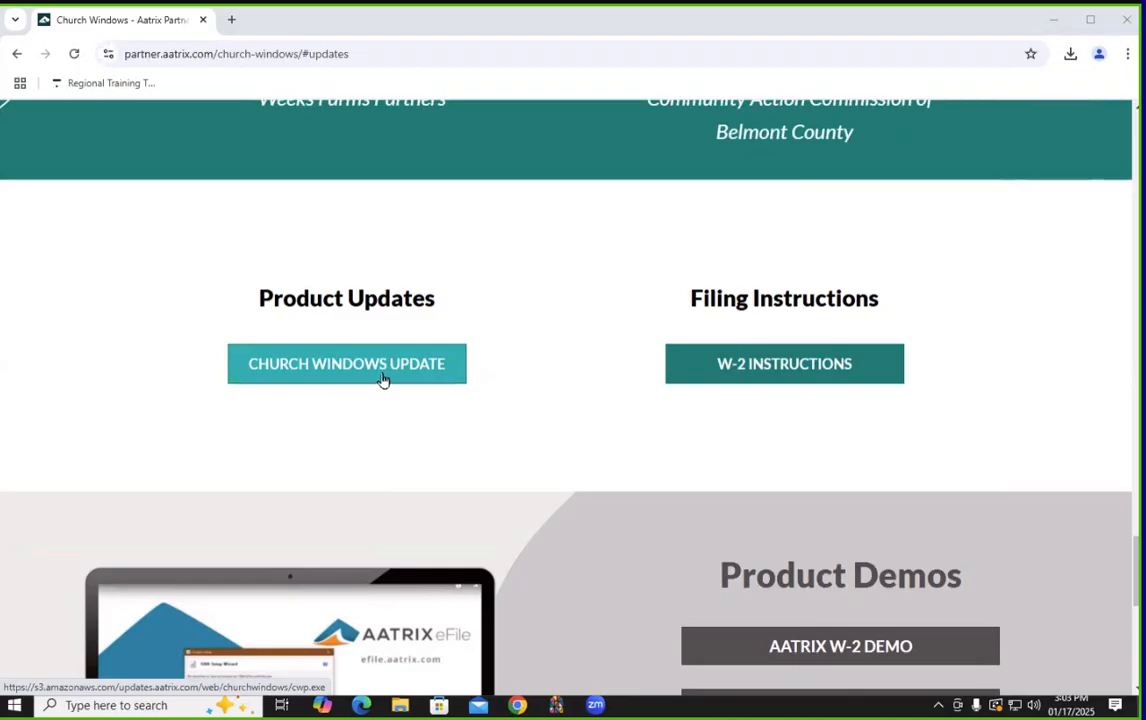
left_click(1125, 22)
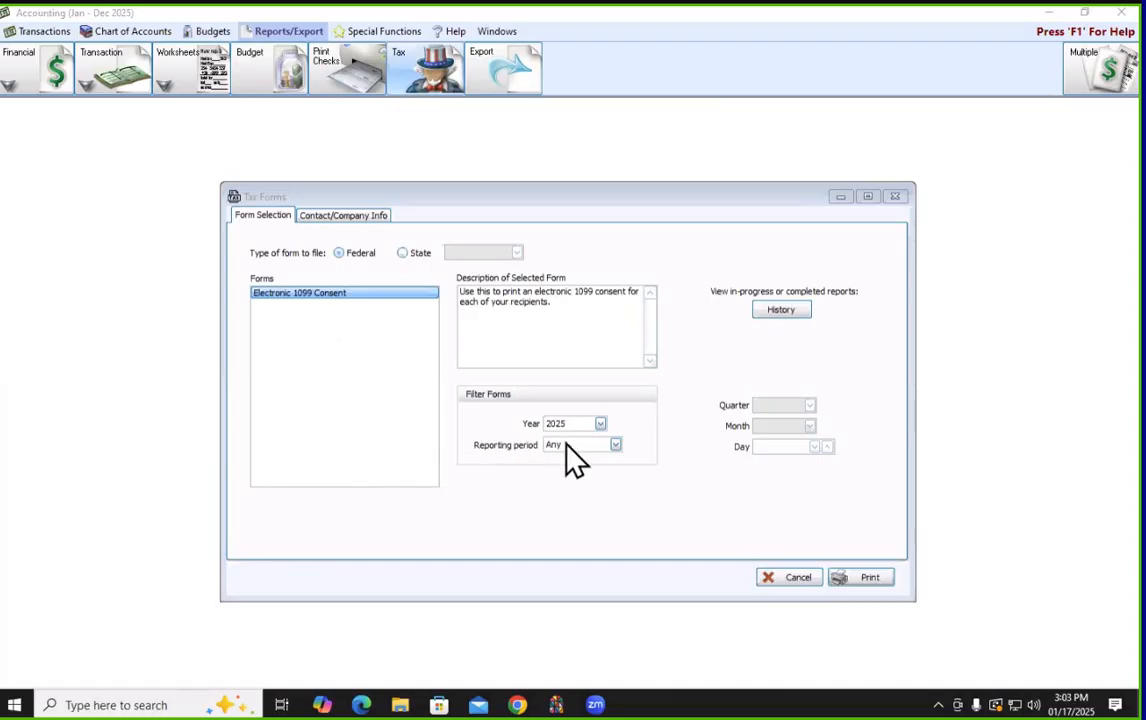
Filter Tax Forms to 2024 and print the 2024 1099-NEC to list the payees
left_click(601, 424)
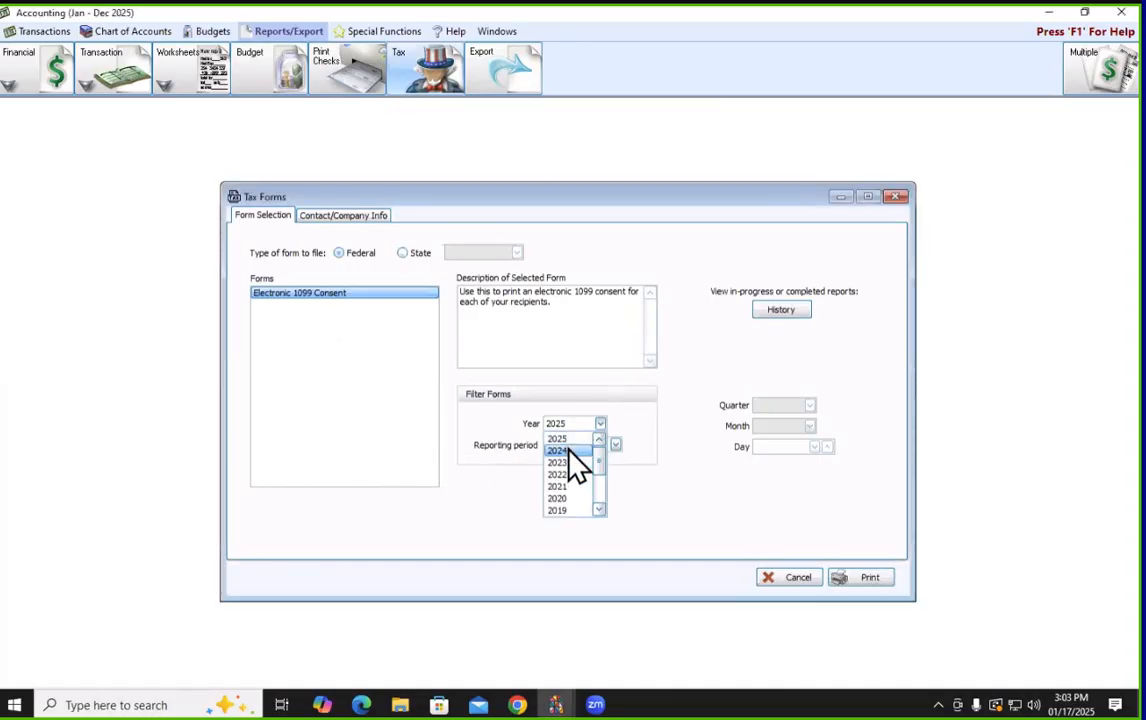
left_click(568, 451)
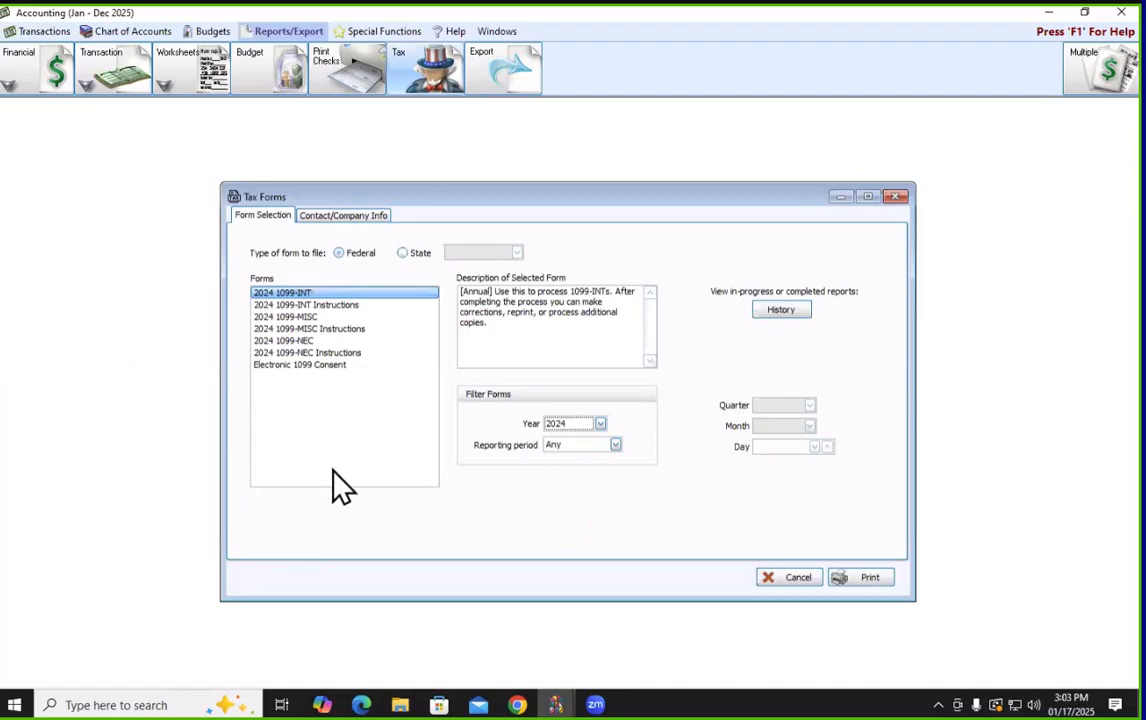
left_click(305, 344)
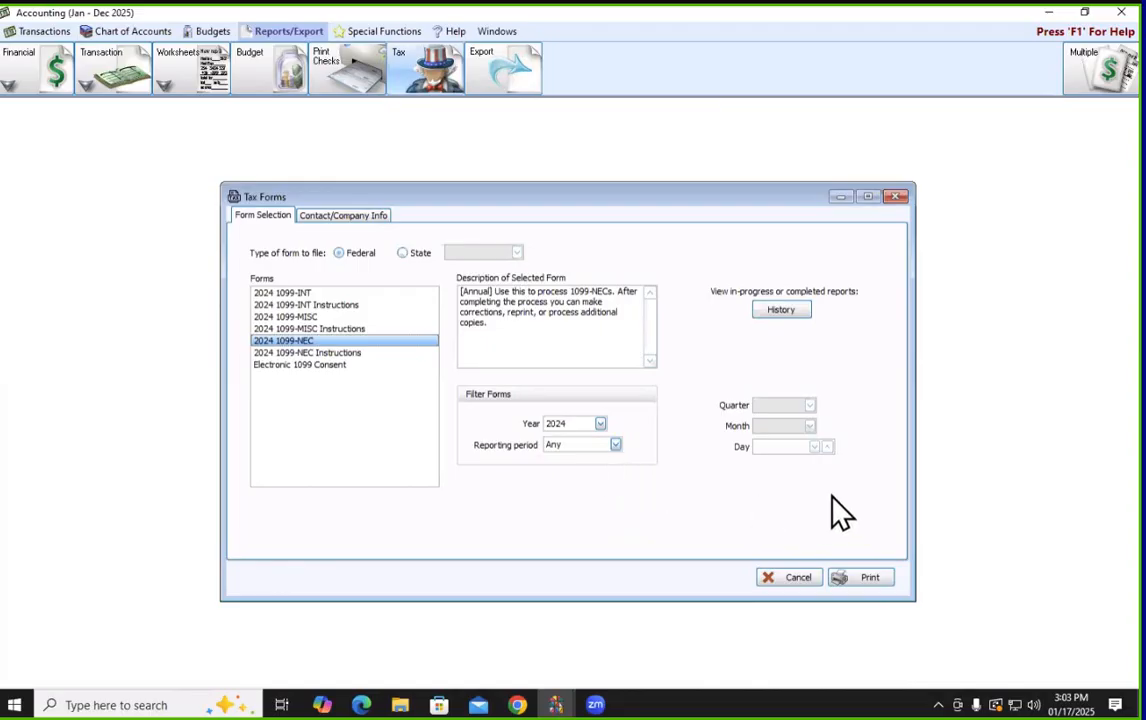
left_click(853, 583)
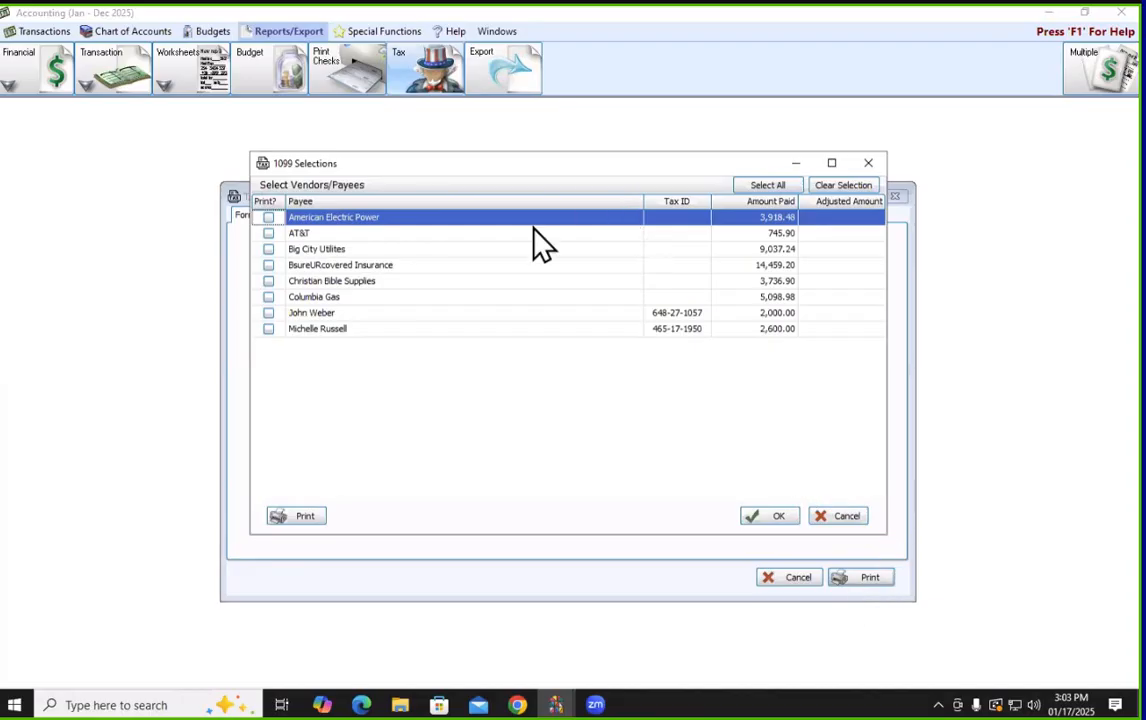
Tick Print? for the two individual payees paid 2,000.00 and 2,600.00
left_click(268, 312)
left_click(269, 329)
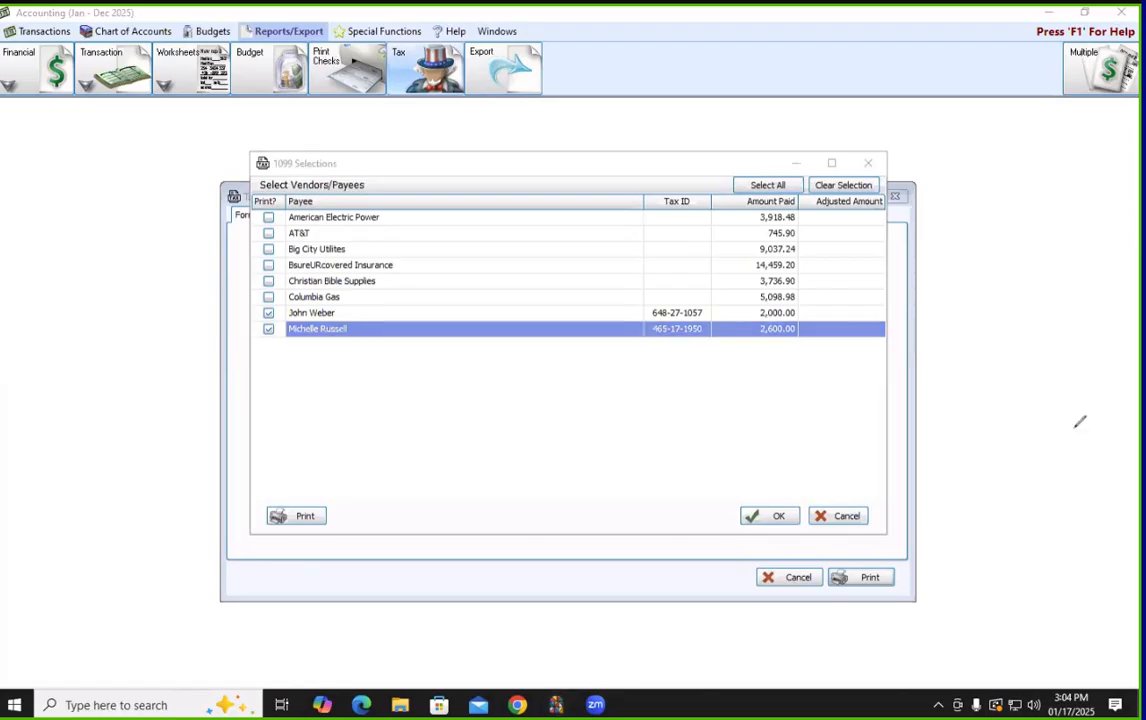
mouse_move(795, 305)
left_mouse_down()
mouse_move(910, 300)
mouse_move(875, 355)
mouse_move(813, 345)
mouse_move(797, 312)
left_mouse_up()
mouse_move(827, 82)
left_mouse_down()
mouse_move(836, 172)
mouse_move(848, 174)
mouse_move(849, 155)
mouse_move(815, 154)
left_mouse_up()
Check the second payee's adjusted amount, then confirm with OK to launch the 1099 Setup Wizard
left_click(838, 328)
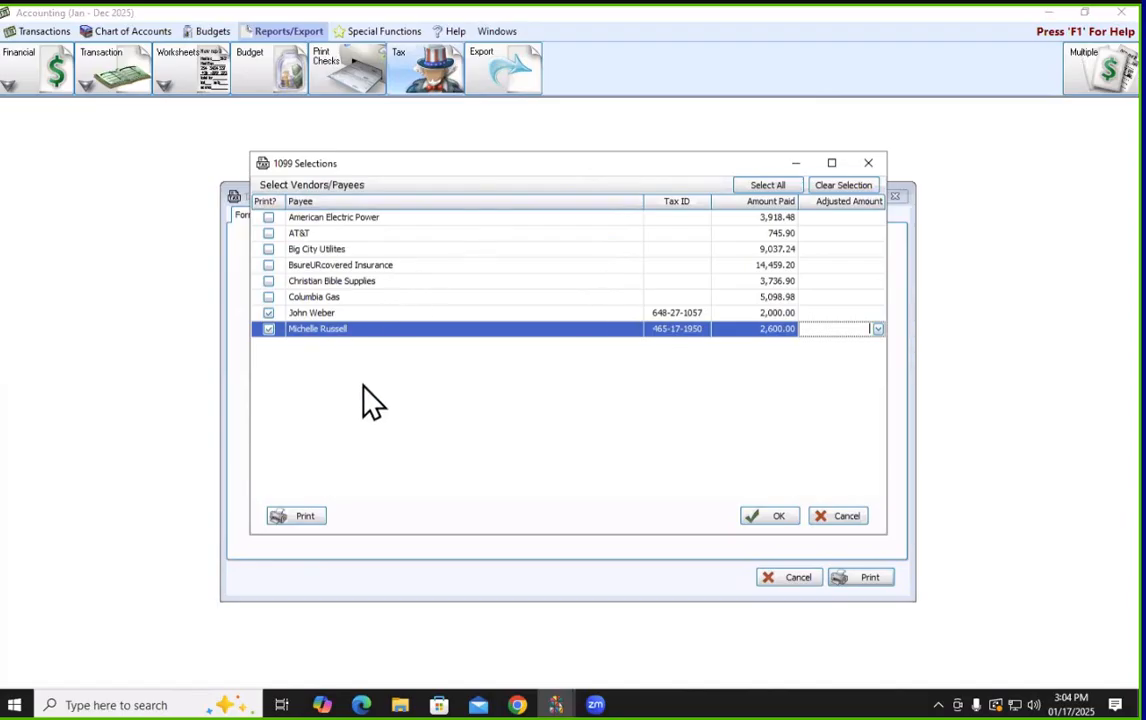
left_click(760, 518)
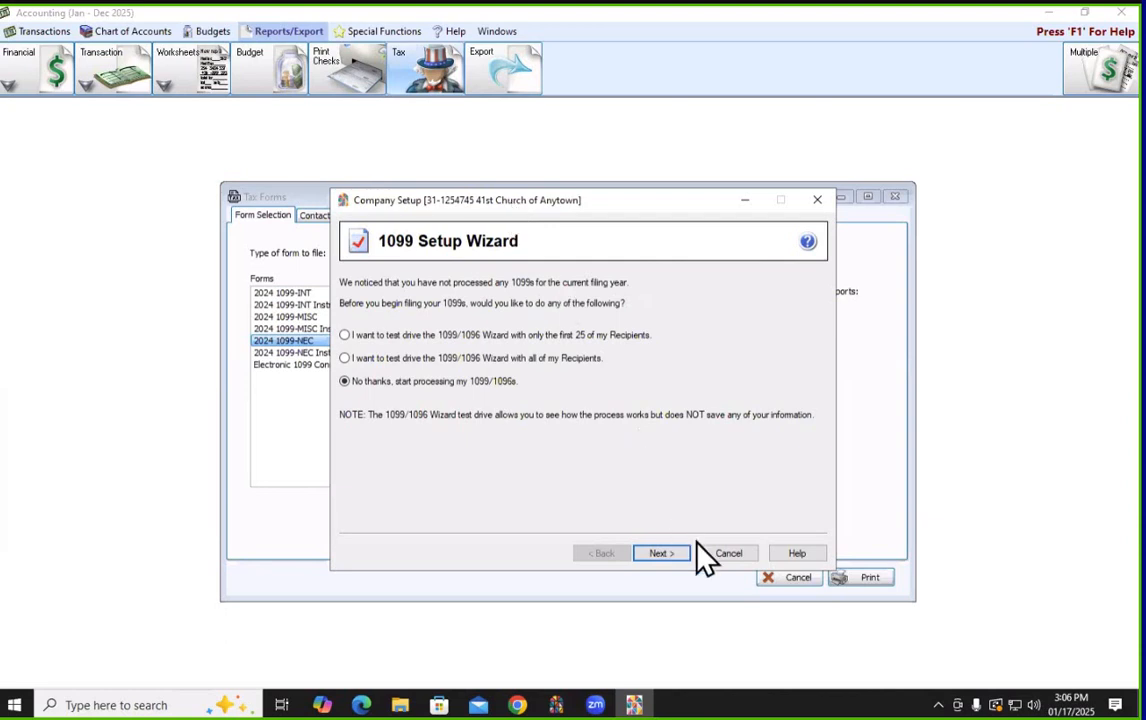
Cancel the 1099 wizard, close Tax Forms and Accounting, and open the Payroll module
left_click(735, 556)
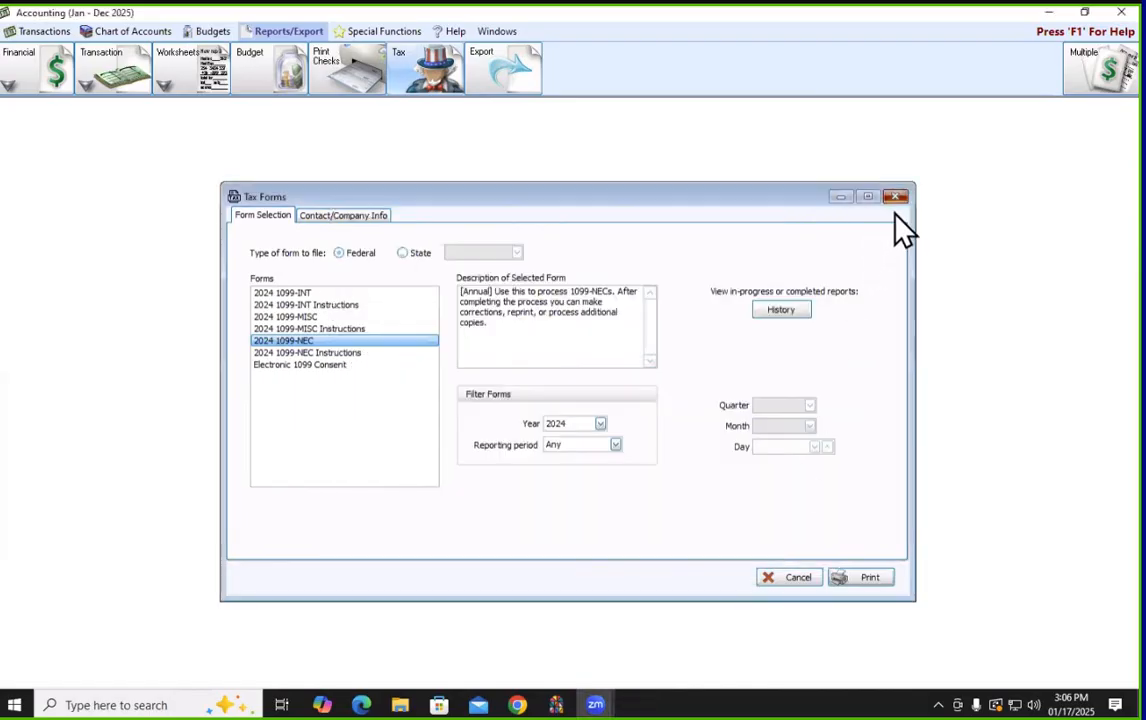
left_click(895, 197)
left_click(1116, 14)
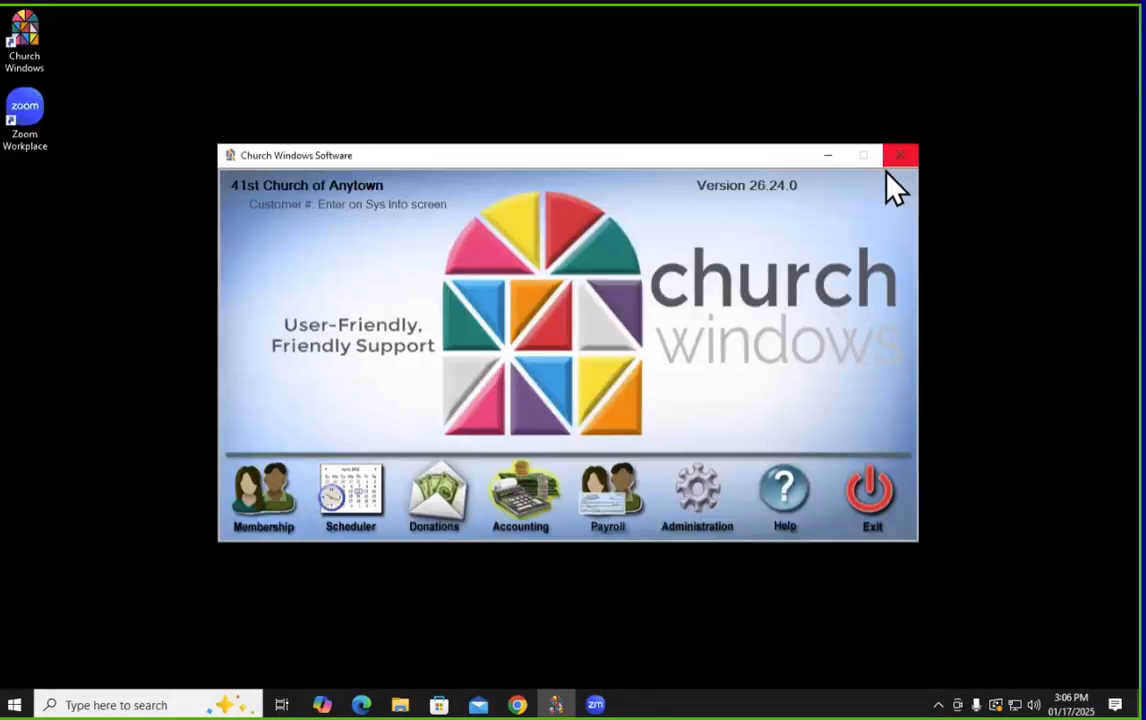
left_click(622, 503)
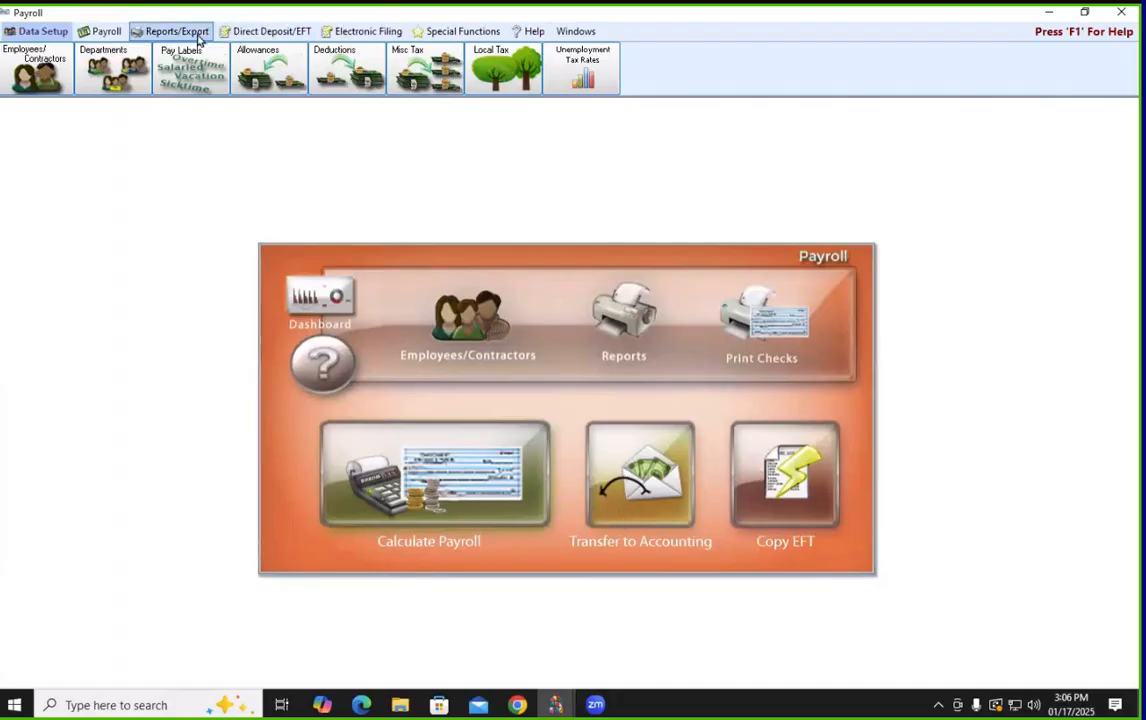
Open Payroll's Reports/Export > Tax Reports > Tax Forms and set Year to 2024
left_click(178, 32)
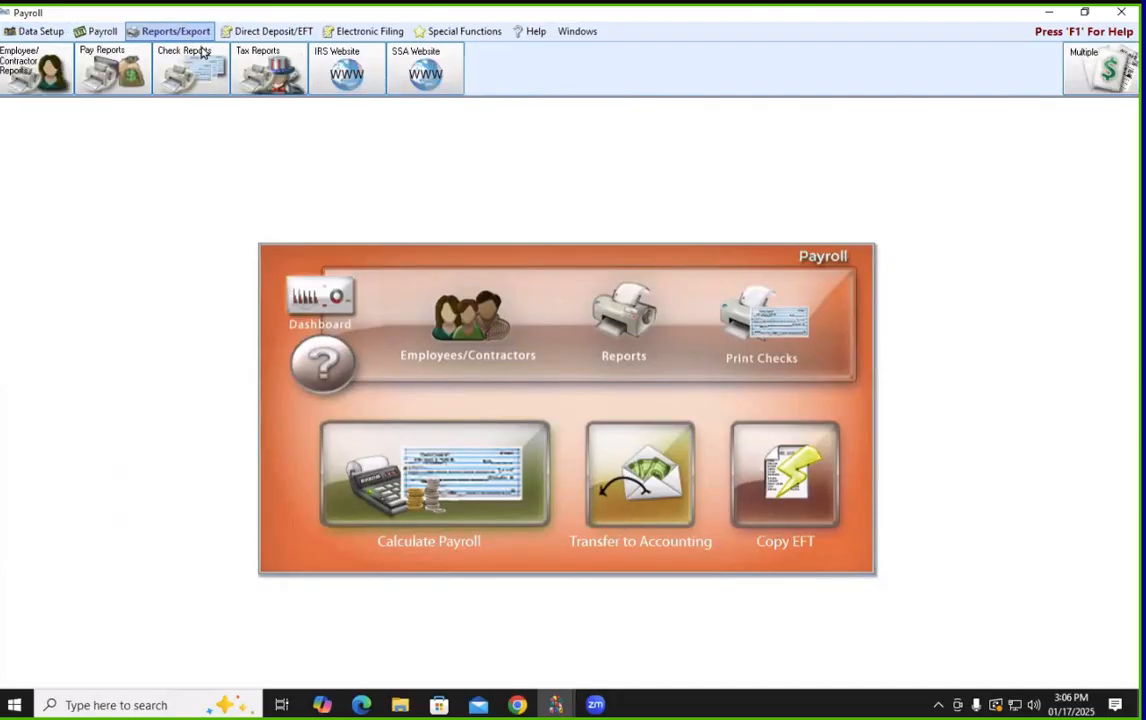
left_click(263, 84)
left_click(287, 108)
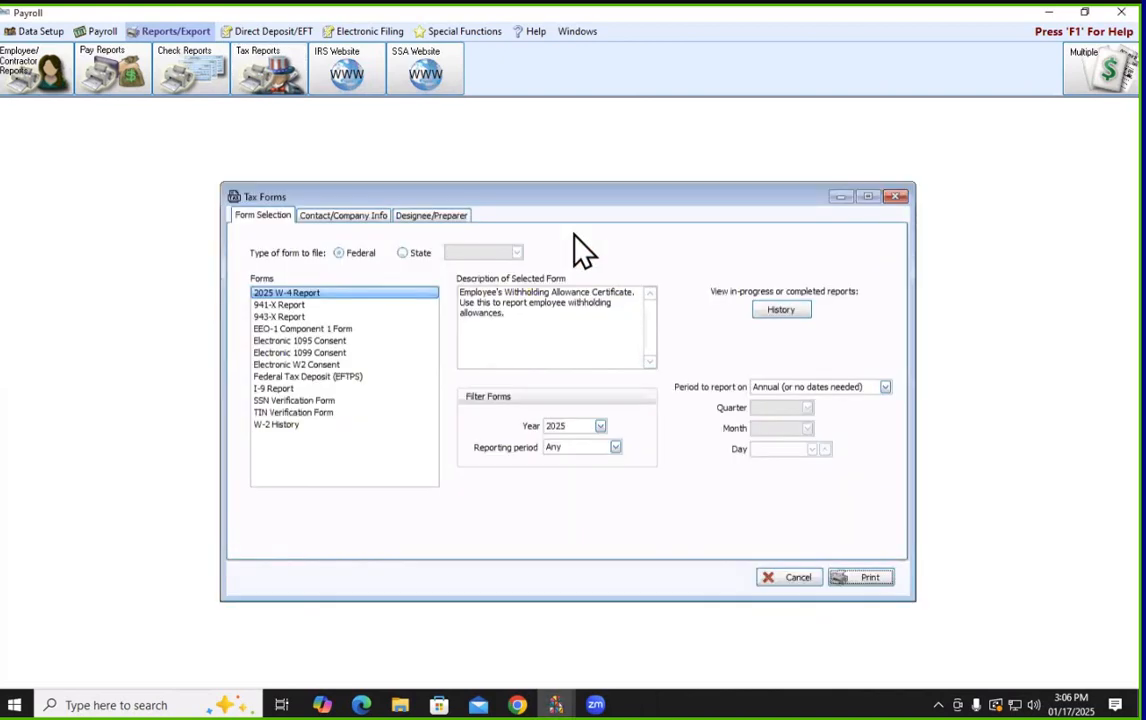
left_click(558, 432)
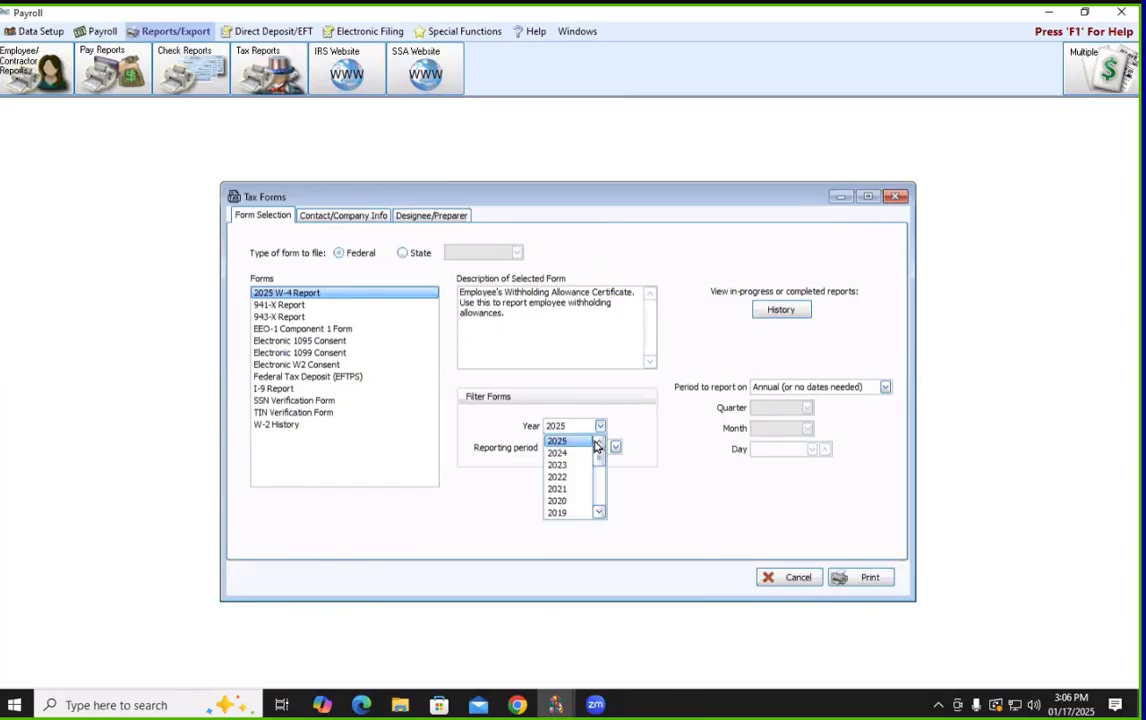
left_click(590, 452)
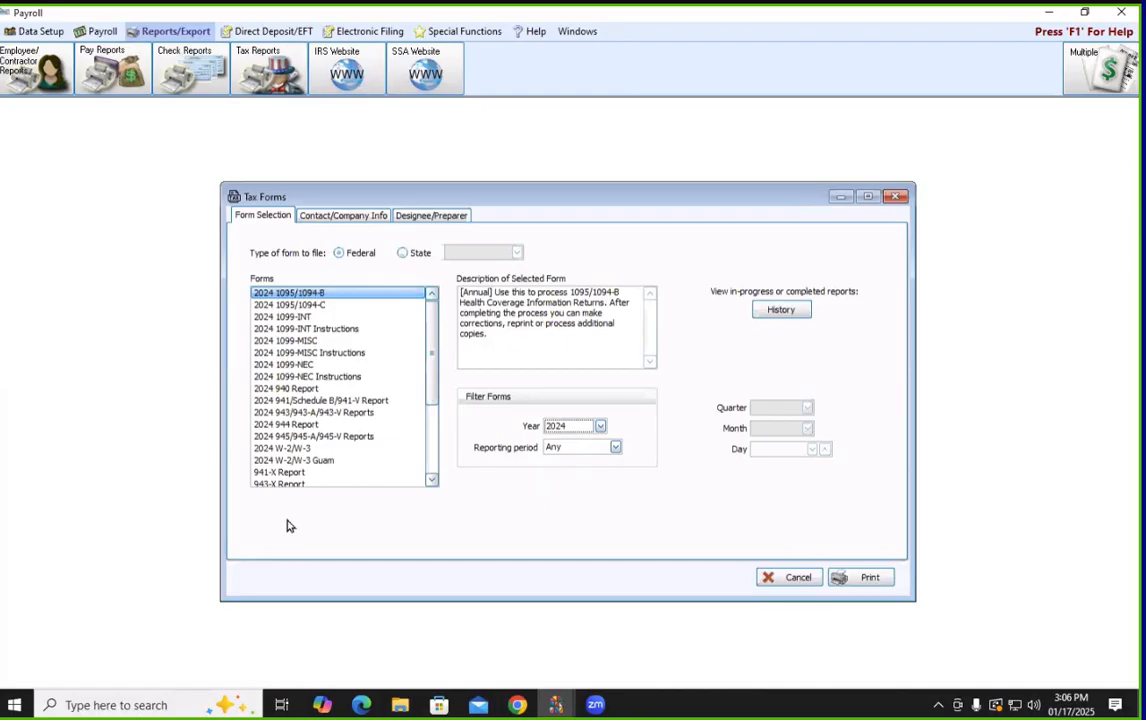
Select 2024 1099-NEC in Payroll's Tax Forms and print it
left_click(295, 365)
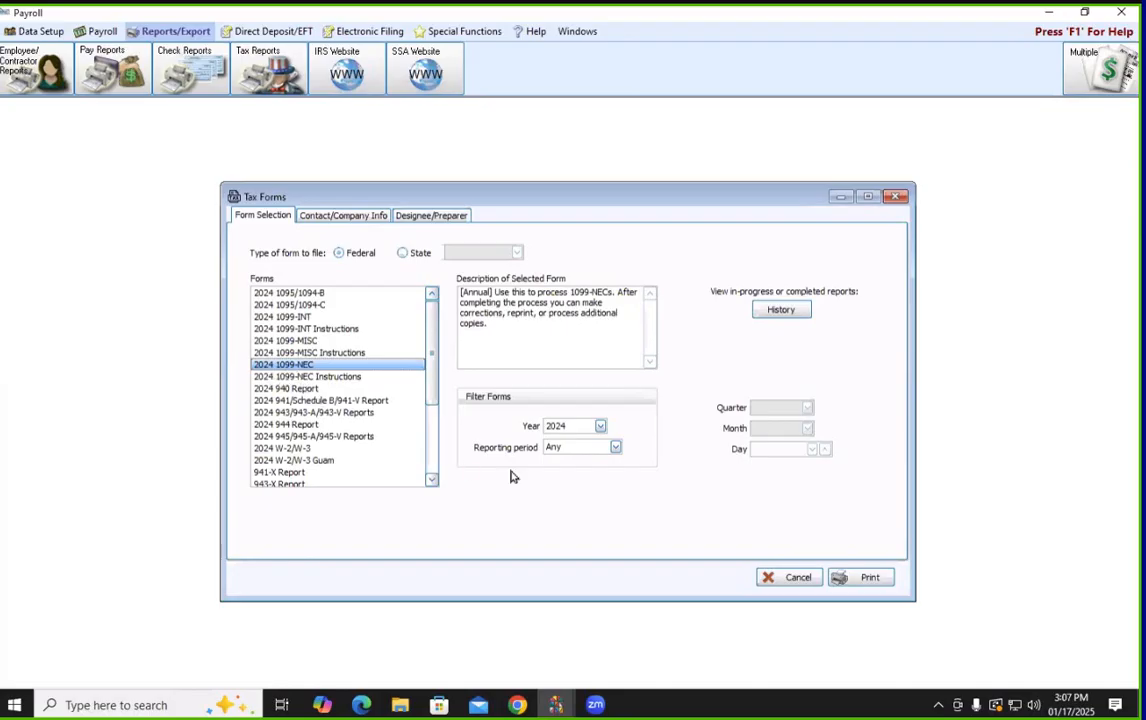
left_click(868, 578)
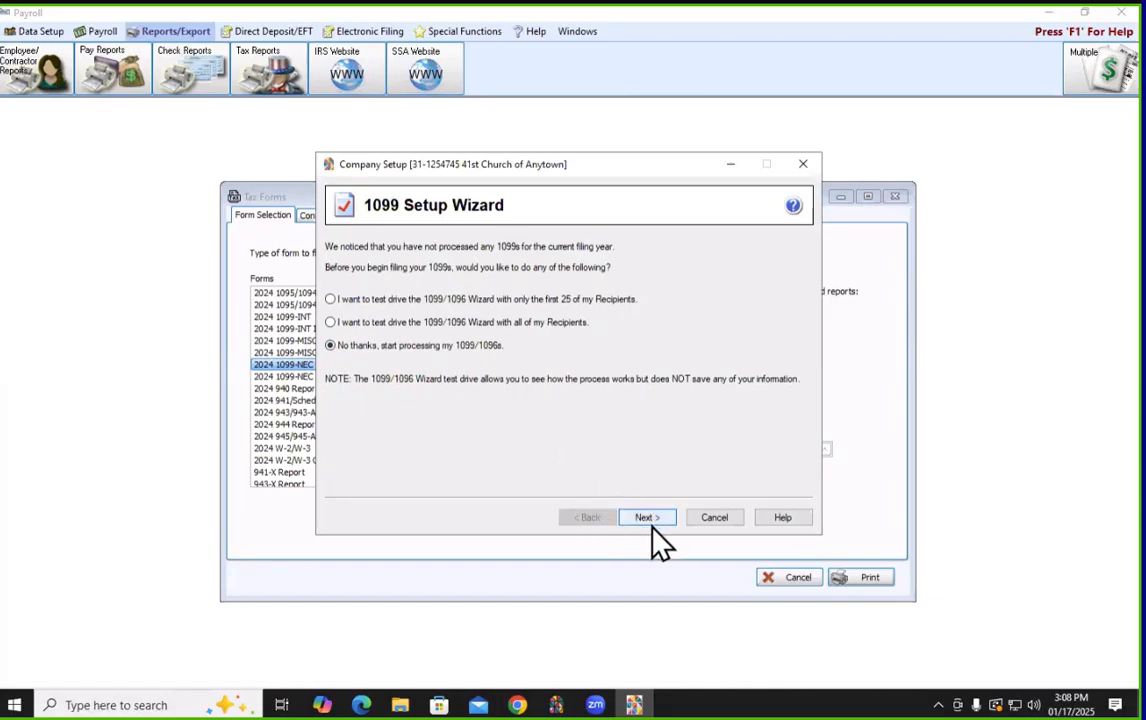
Advance the wizard past test drive, payer TIN and multiple data files, then cancel at Payer Information
left_click_drag(557, 169, 555, 205)
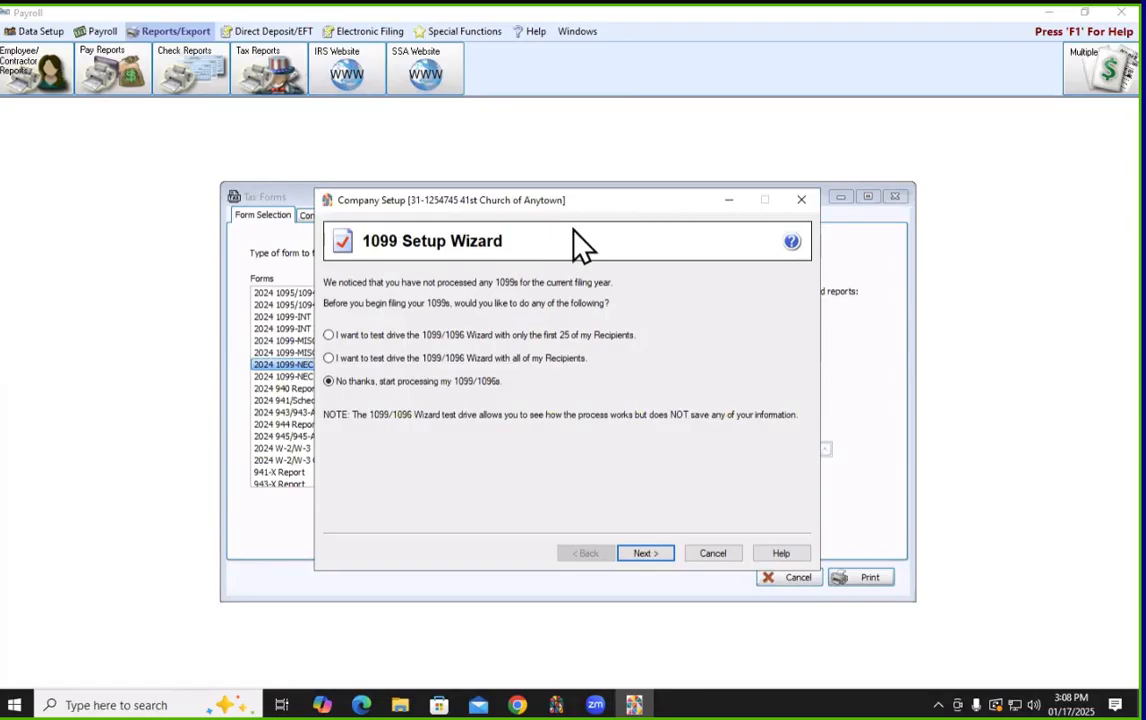
left_click(637, 556)
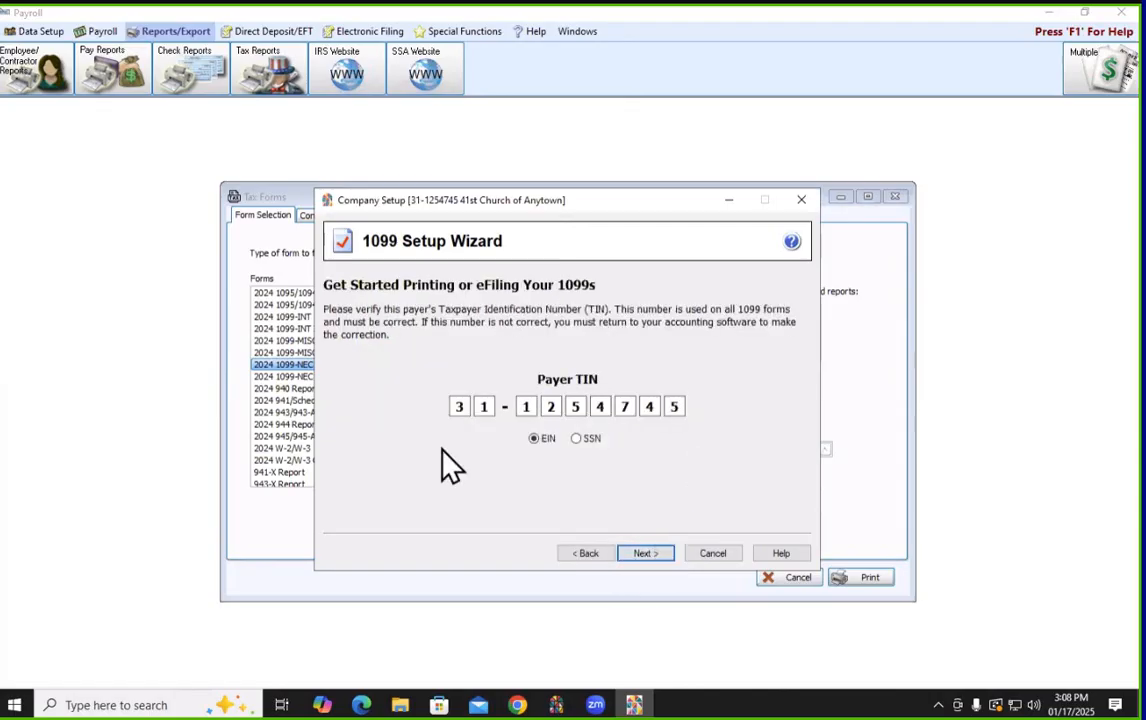
left_click(645, 555)
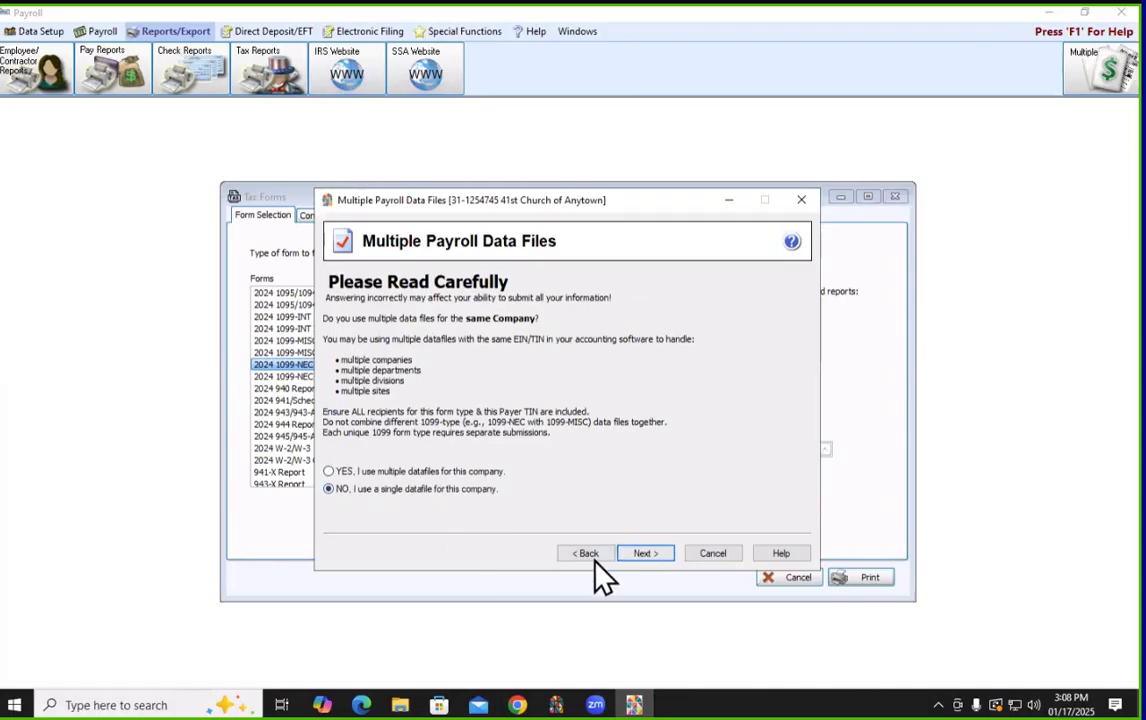
left_click(643, 553)
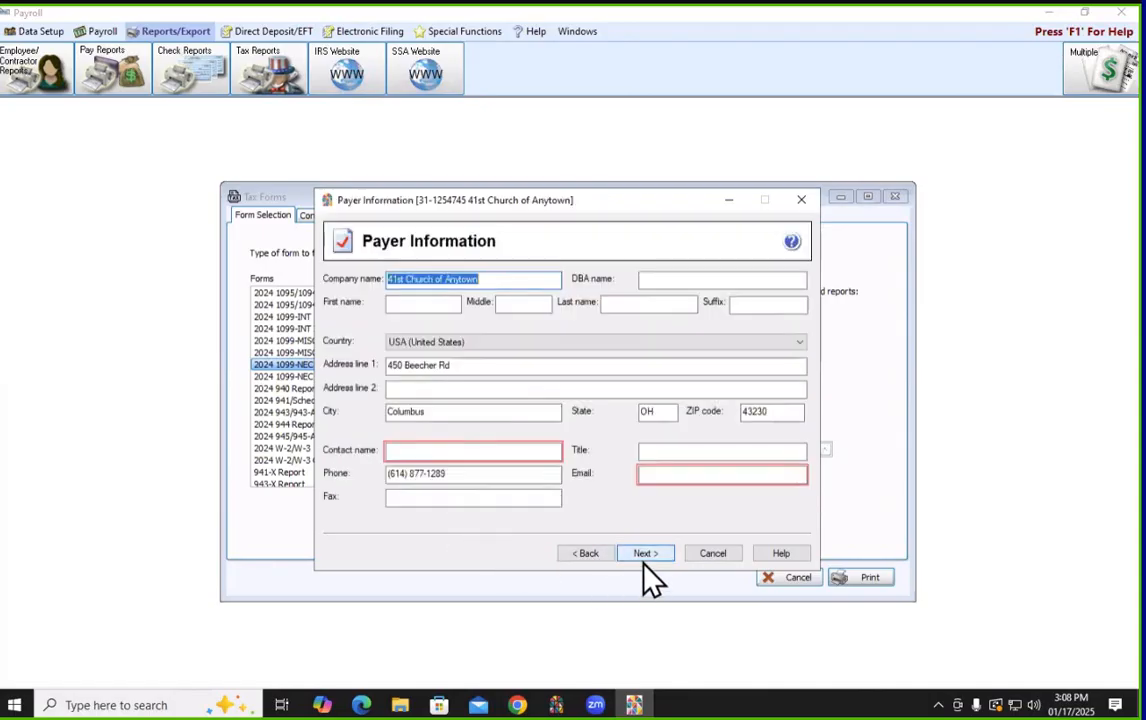
left_click(461, 452)
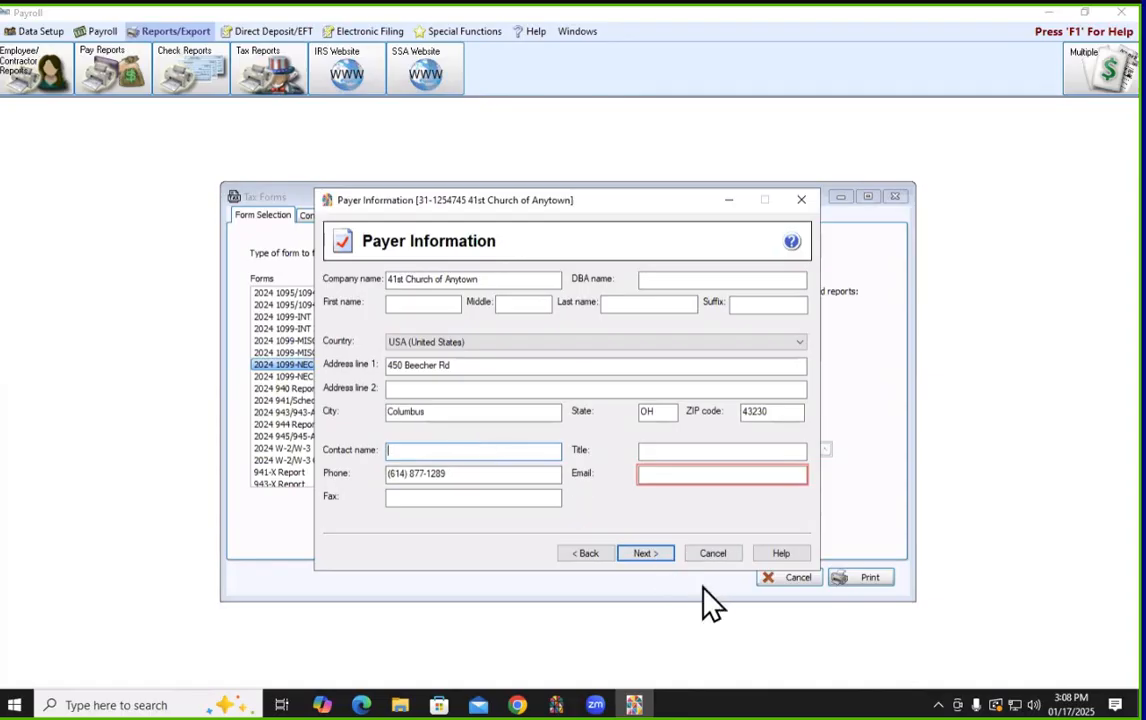
left_click(710, 556)
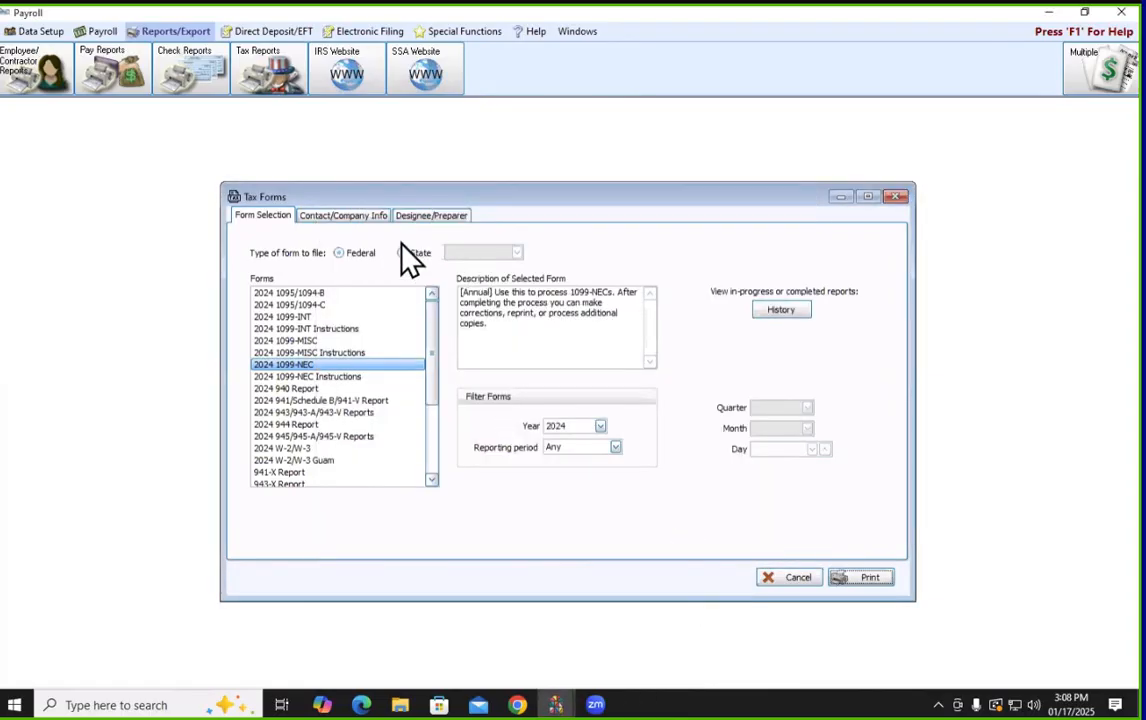
On Contact/Company Info, enter the contact person's name and e-mail address, then return to Form Selection
left_click(348, 218)
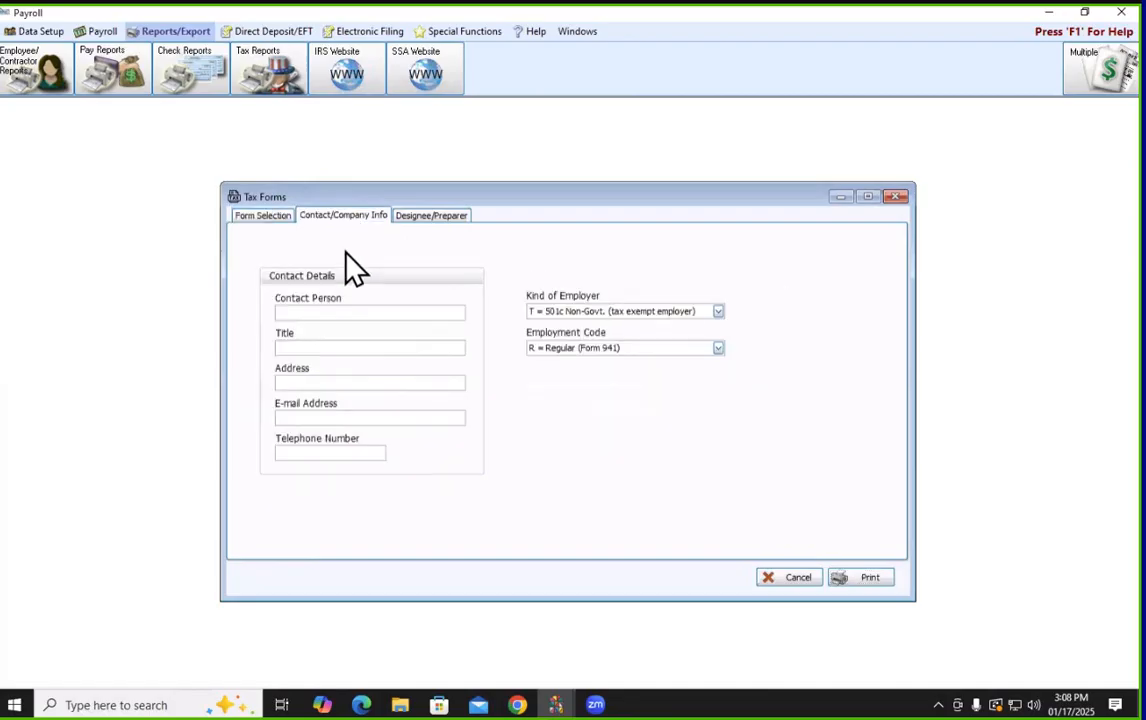
left_click(328, 313)
key("Tab")
key("Tab")
key("Tab")
left_click(401, 345)
left_click(263, 216)
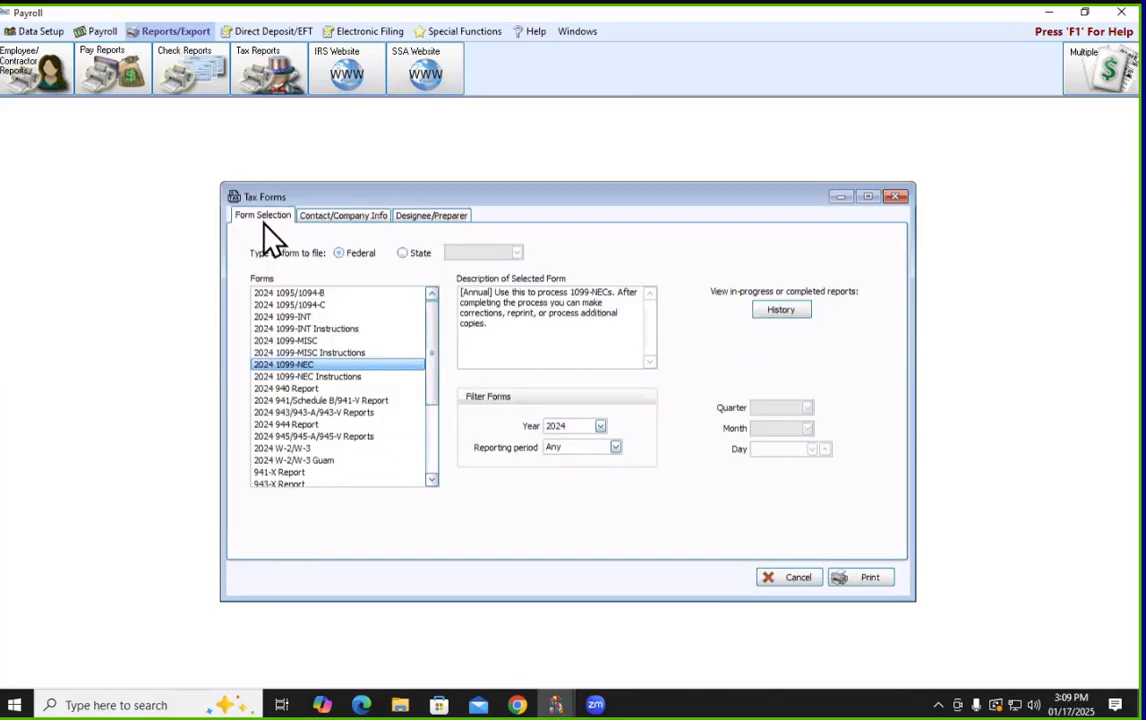
Start processing the 2024 1099-NEC forms without a test drive and accept the payer TIN as an EIN
left_click(845, 579)
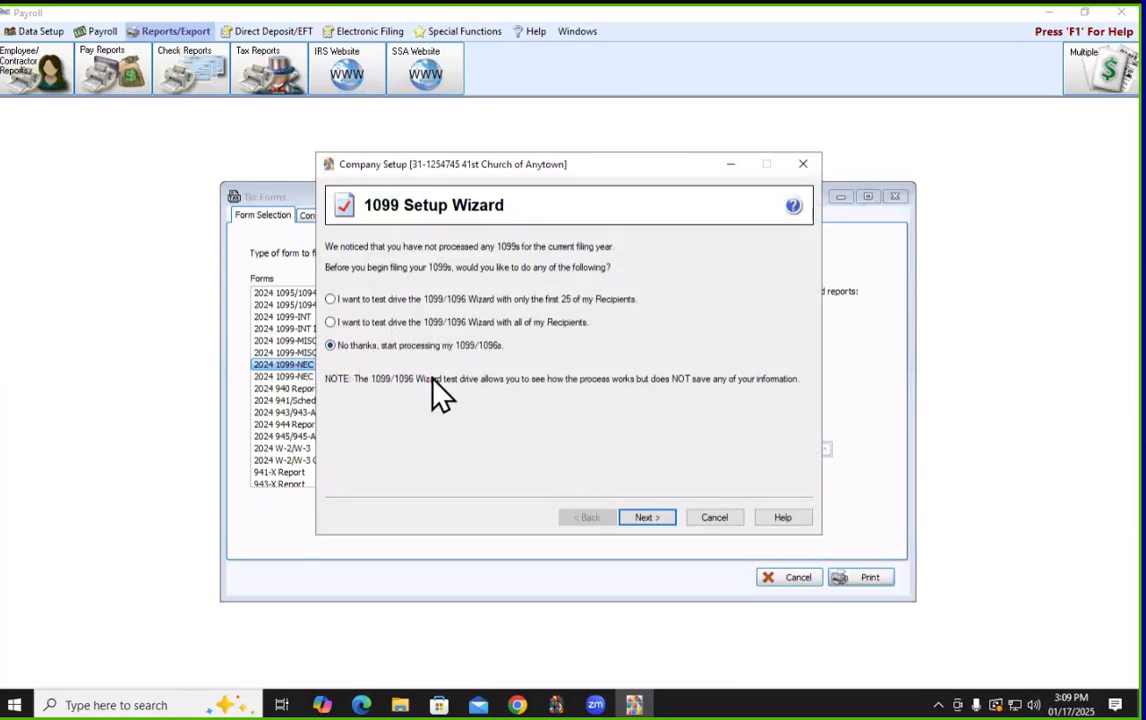
left_click(648, 518)
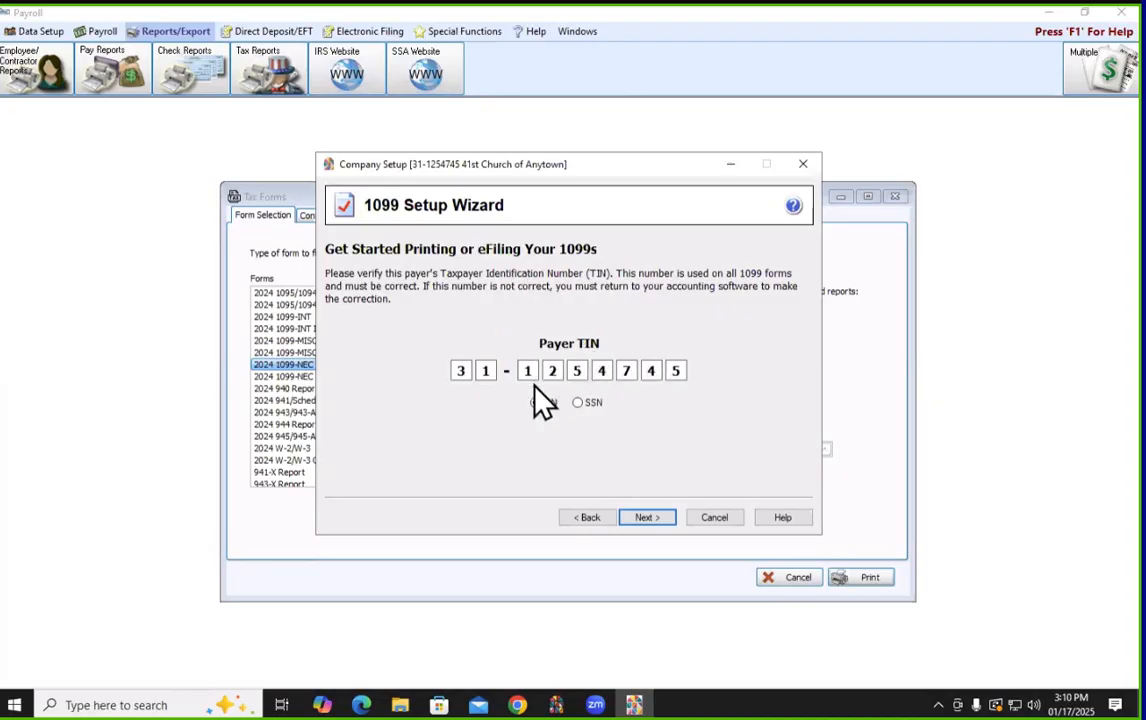
left_click(648, 520)
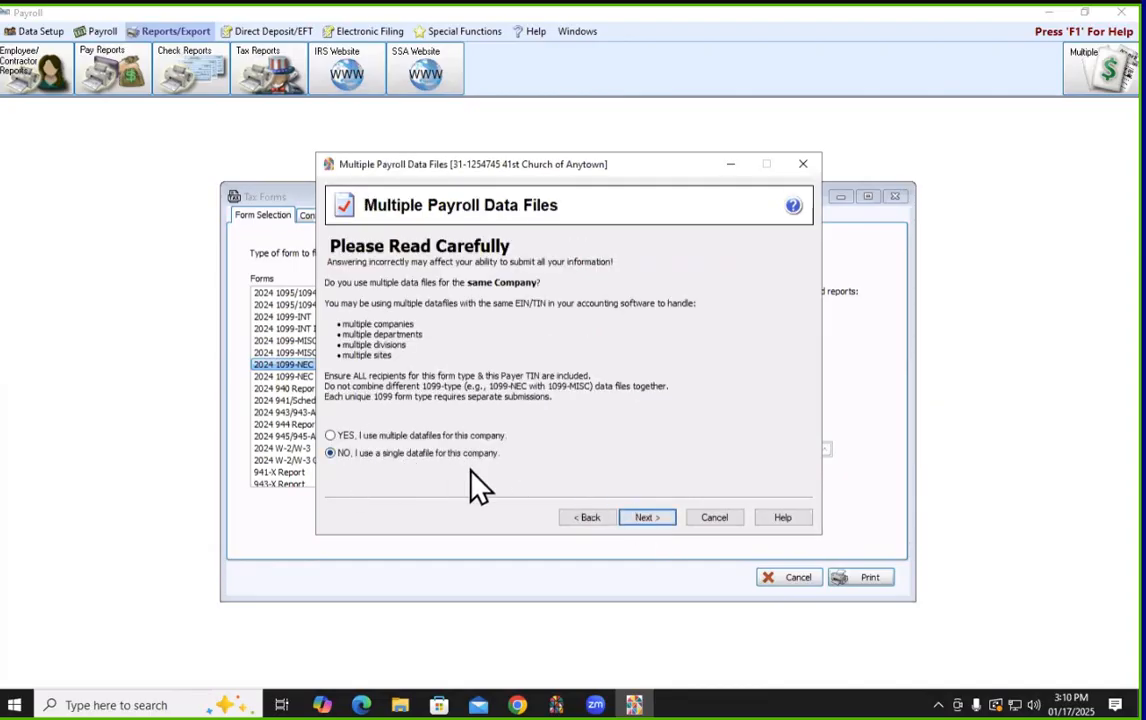
Confirm a single datafile and accept the payer information with contact name and e-mail
left_click(642, 518)
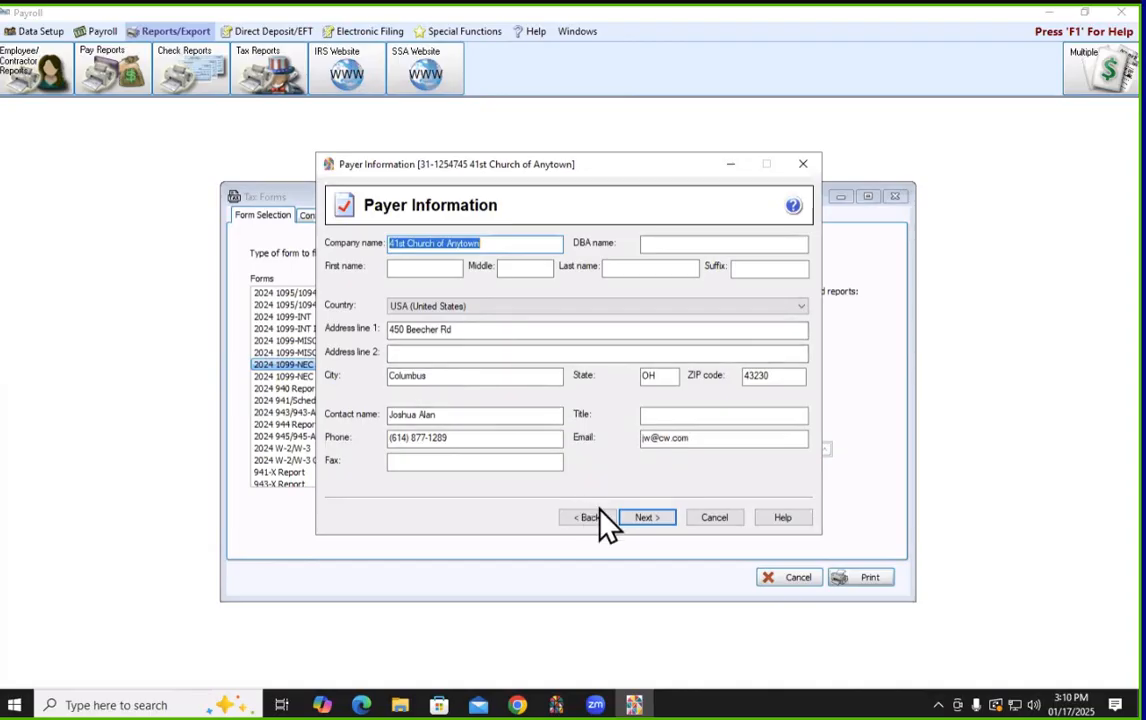
left_click(637, 517)
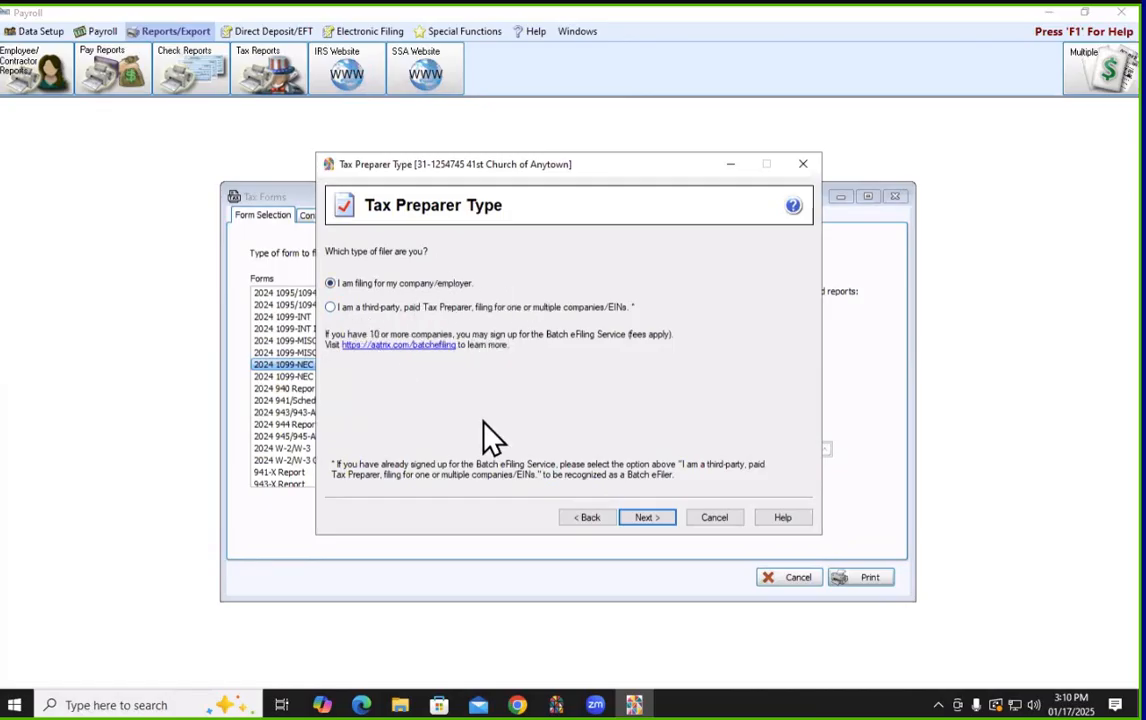
File for own company with no transfer agent and accept the listed state tax items
left_click(643, 514)
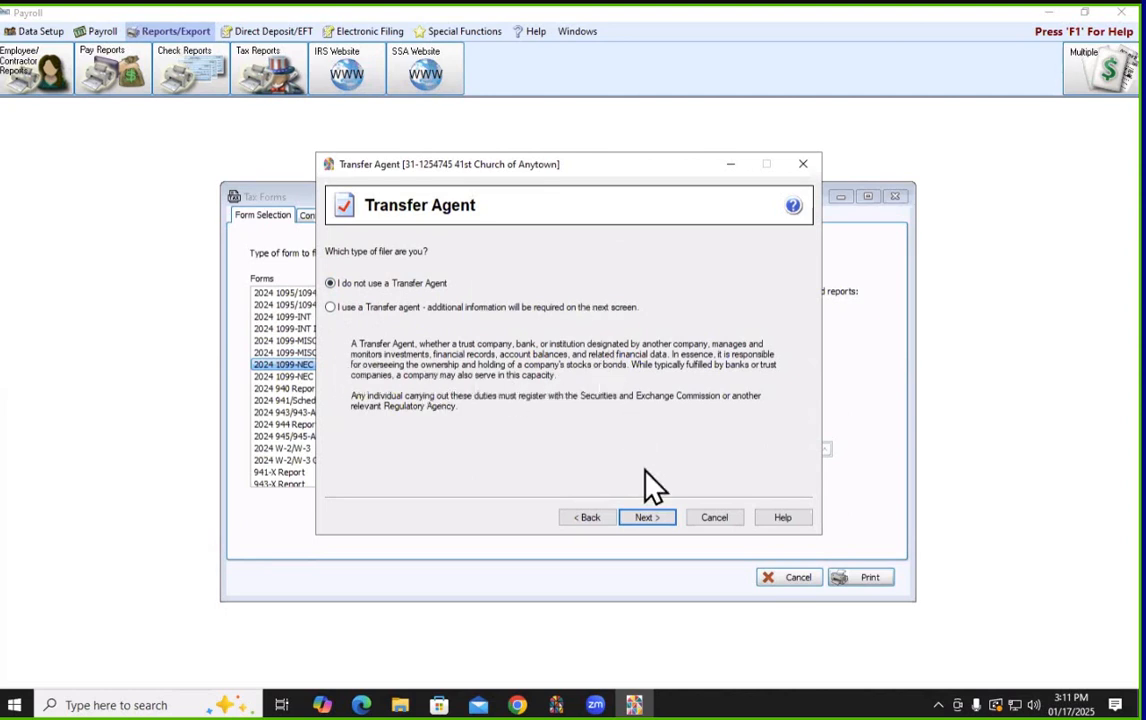
left_click(640, 517)
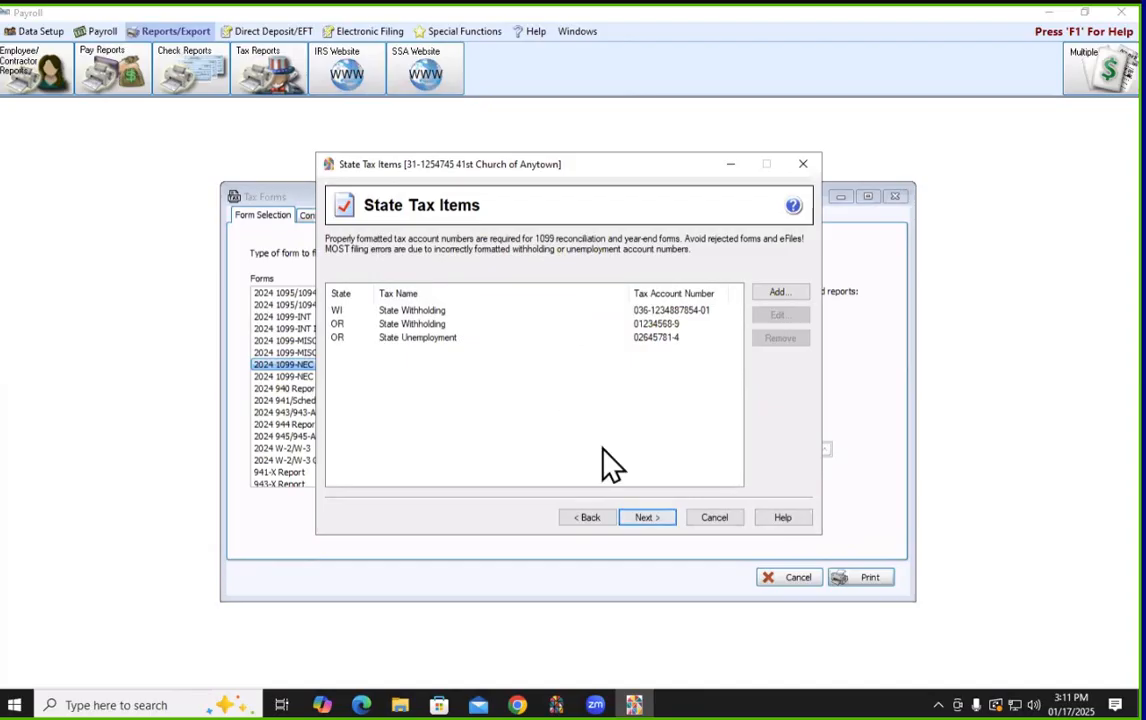
left_click(648, 519)
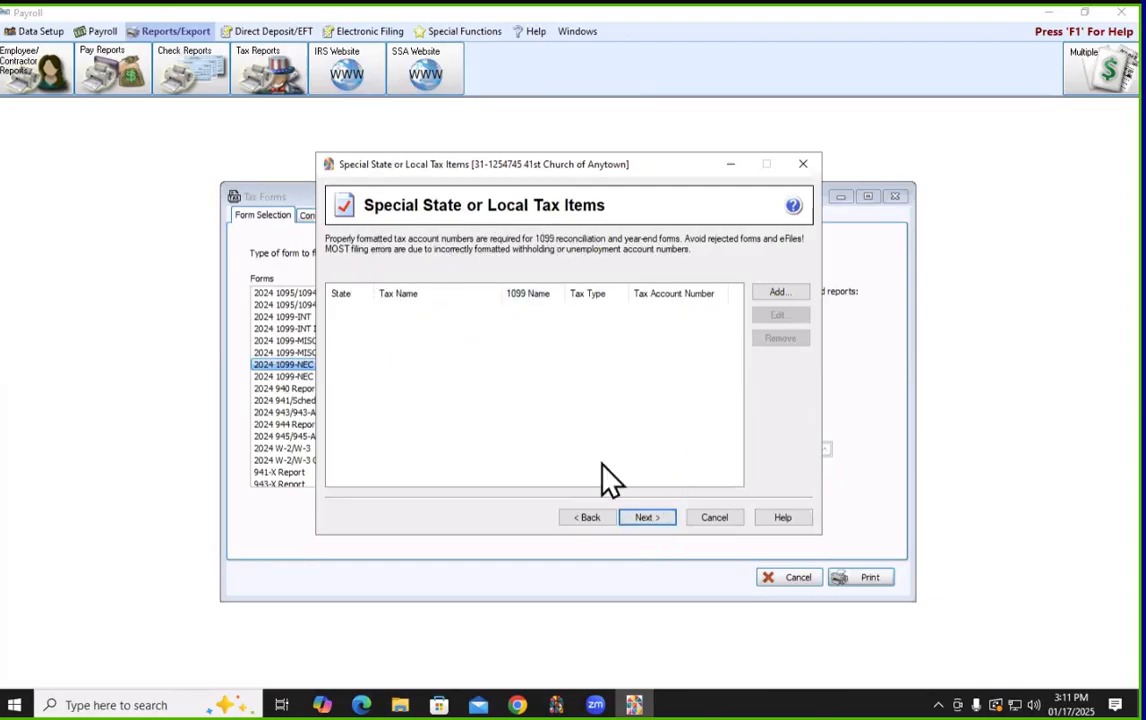
Skip special state/local items, confirm no electronic-only recipients, and keep full recipient ID numbers
left_click(646, 519)
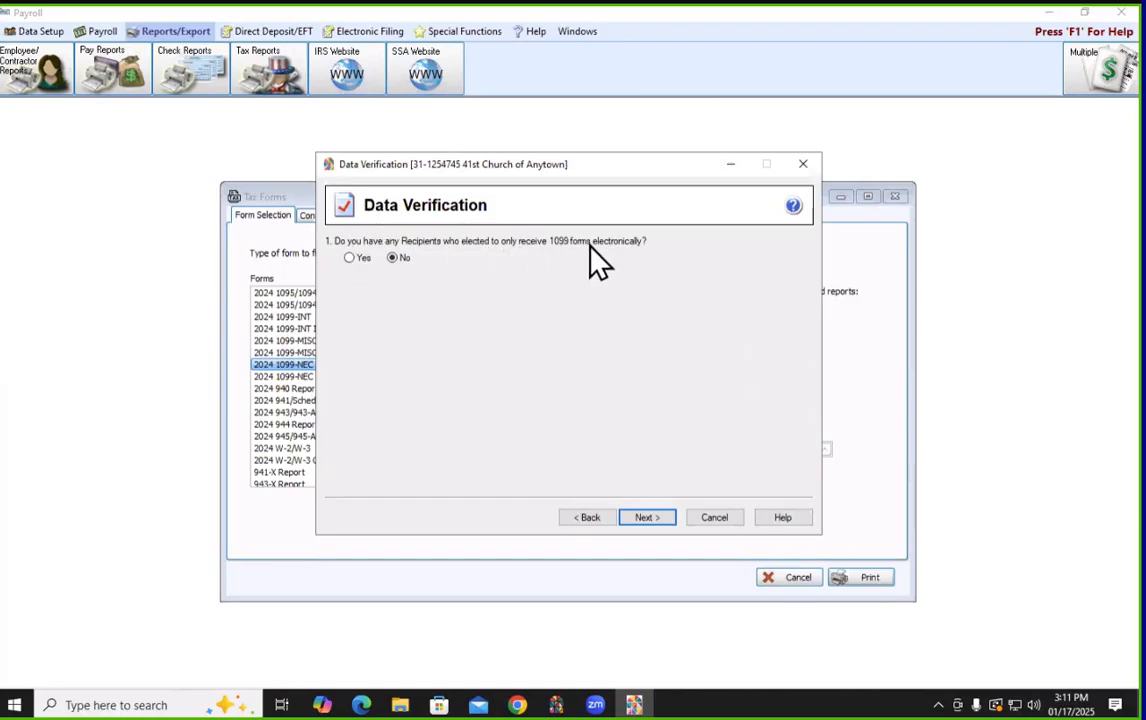
left_click(656, 520)
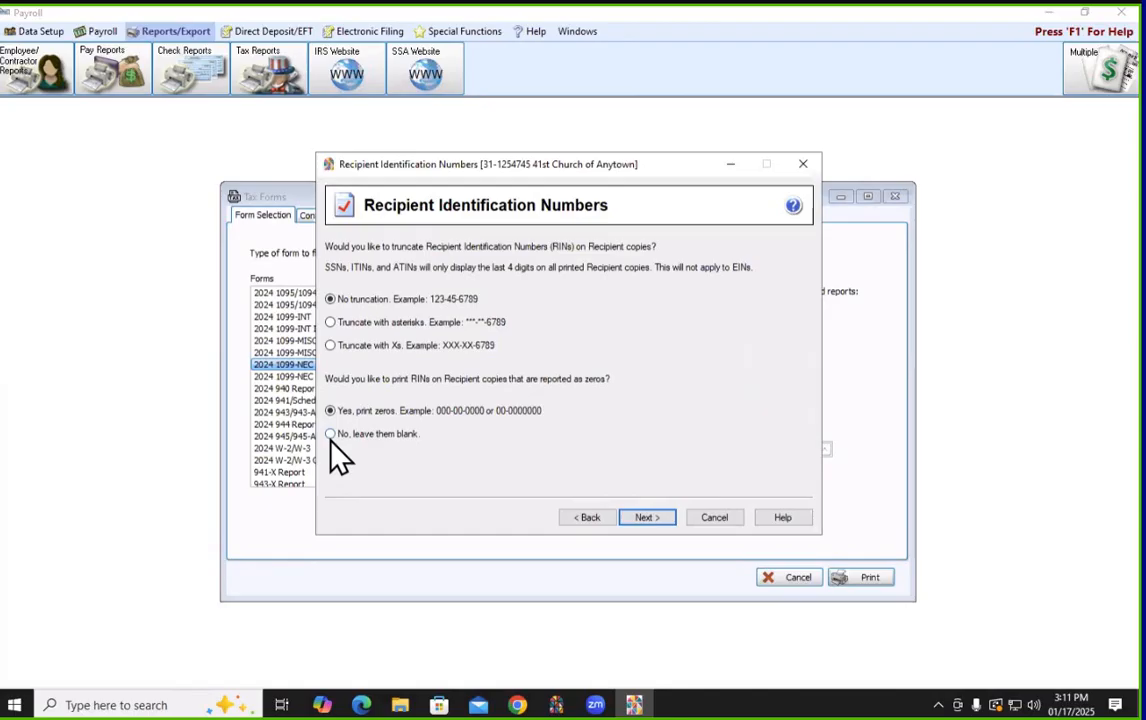
left_click(656, 519)
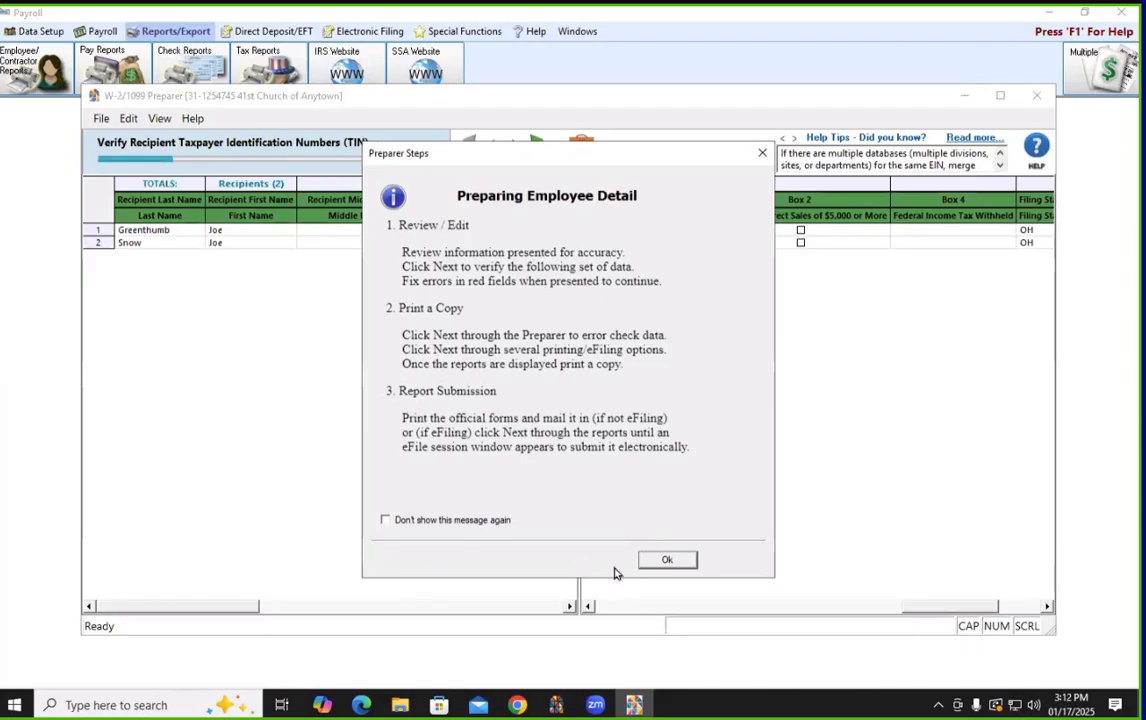
Accept the recipient TINs, mark neither as an FEIN, and accept the recipients' names
left_click(679, 564)
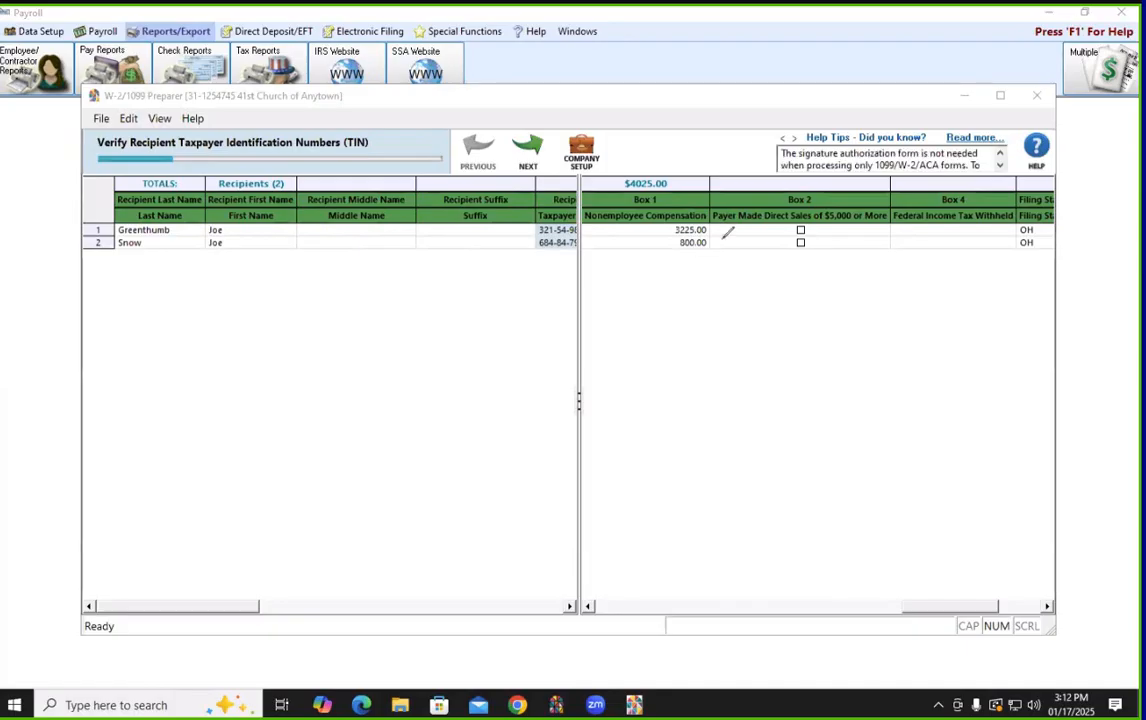
mouse_move(494, 133)
left_mouse_down()
mouse_move(583, 120)
mouse_move(510, 183)
mouse_move(495, 137)
left_mouse_up()
left_click(535, 161)
left_click(535, 161)
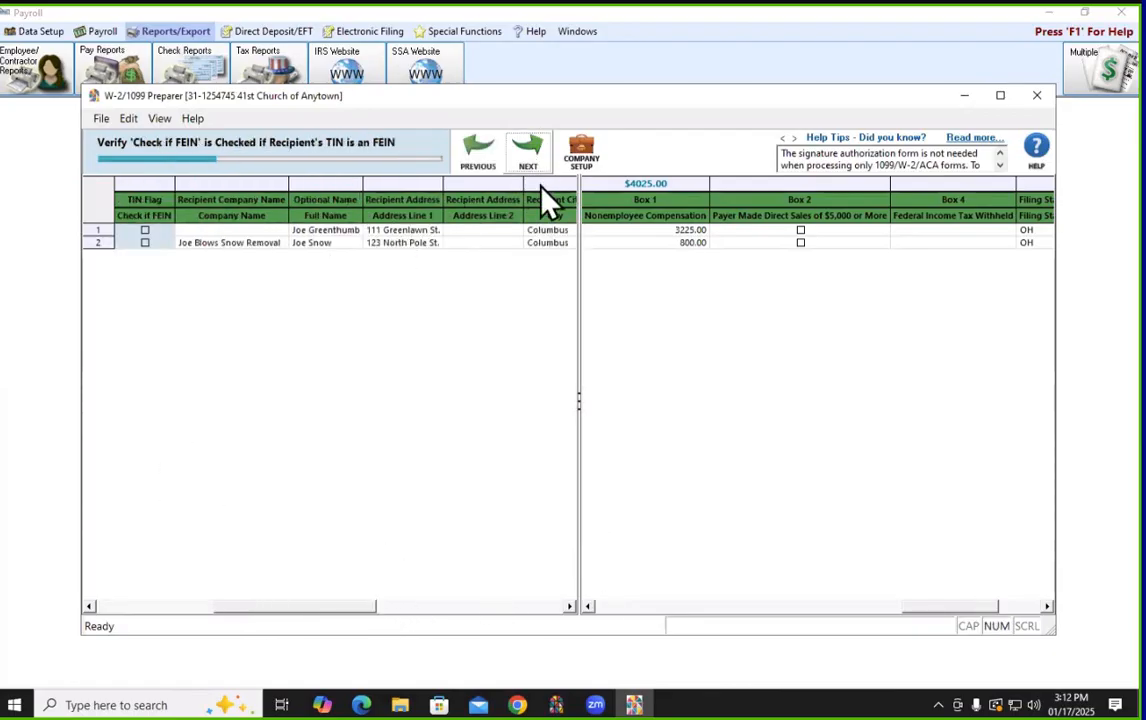
left_click(533, 158)
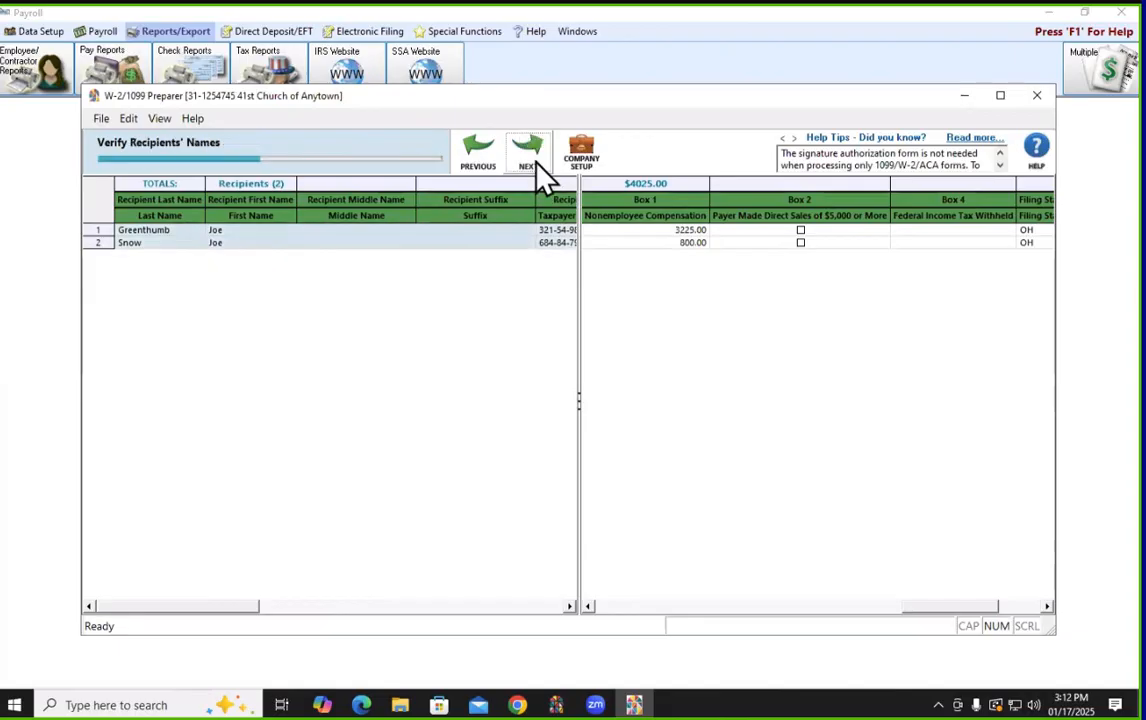
left_click(540, 176)
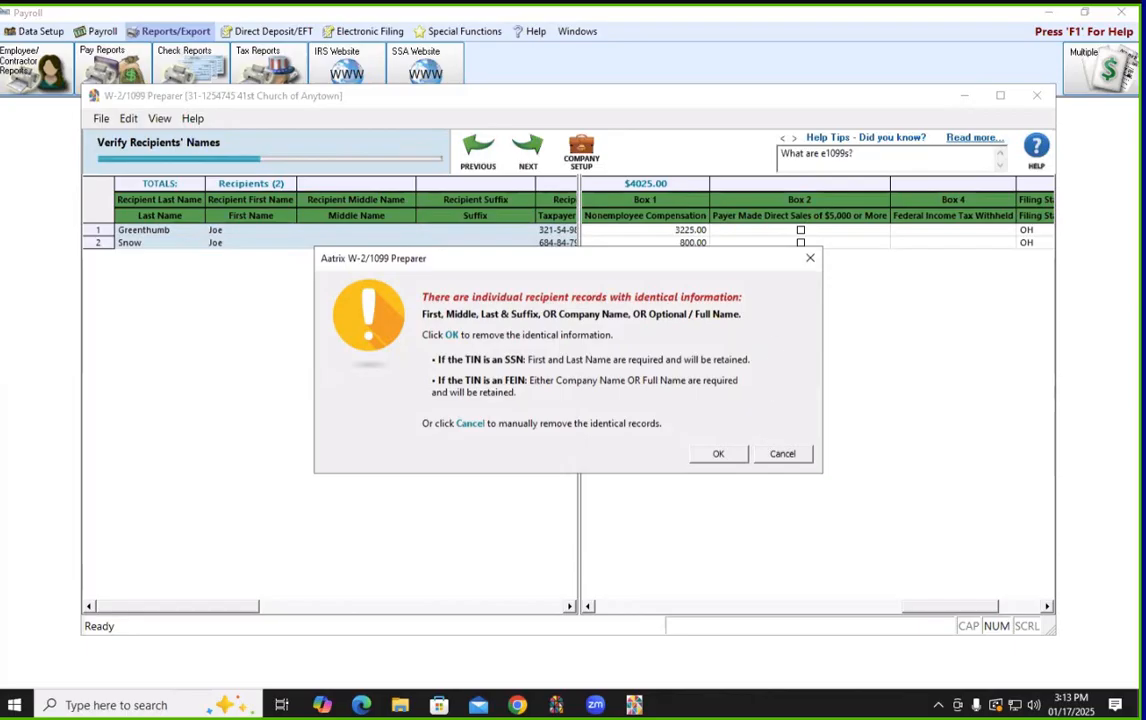
Remove the identical duplicate recipient information flagged by the names check
left_click(718, 455)
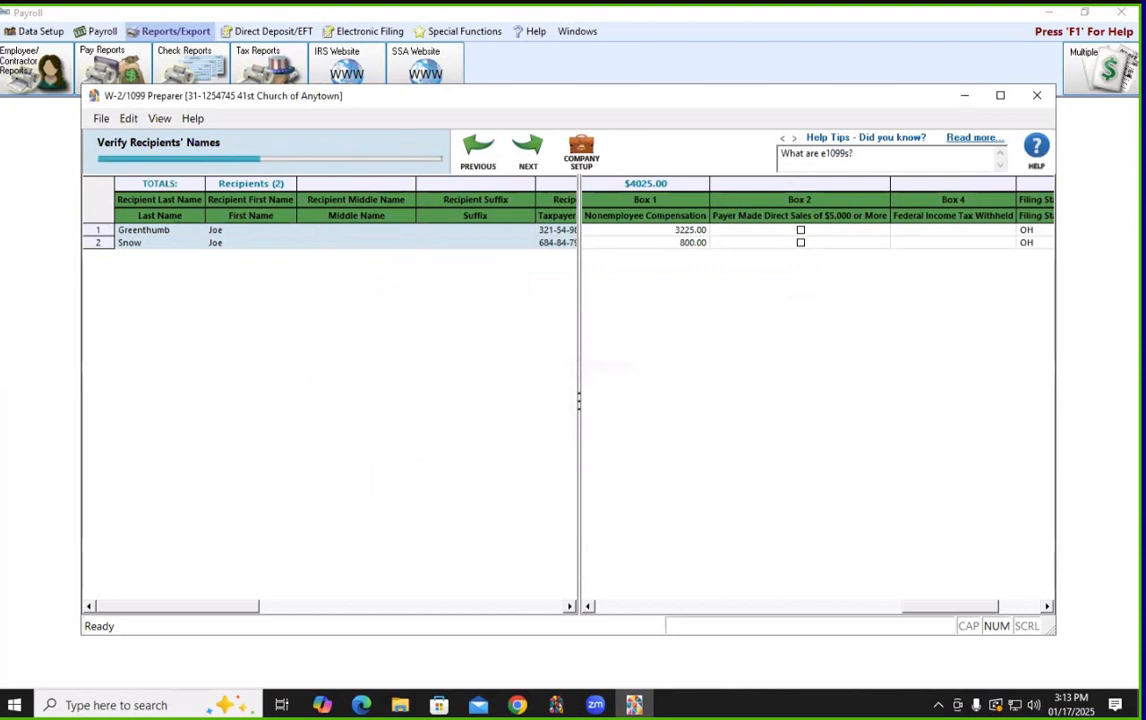
left_click(1106, 325)
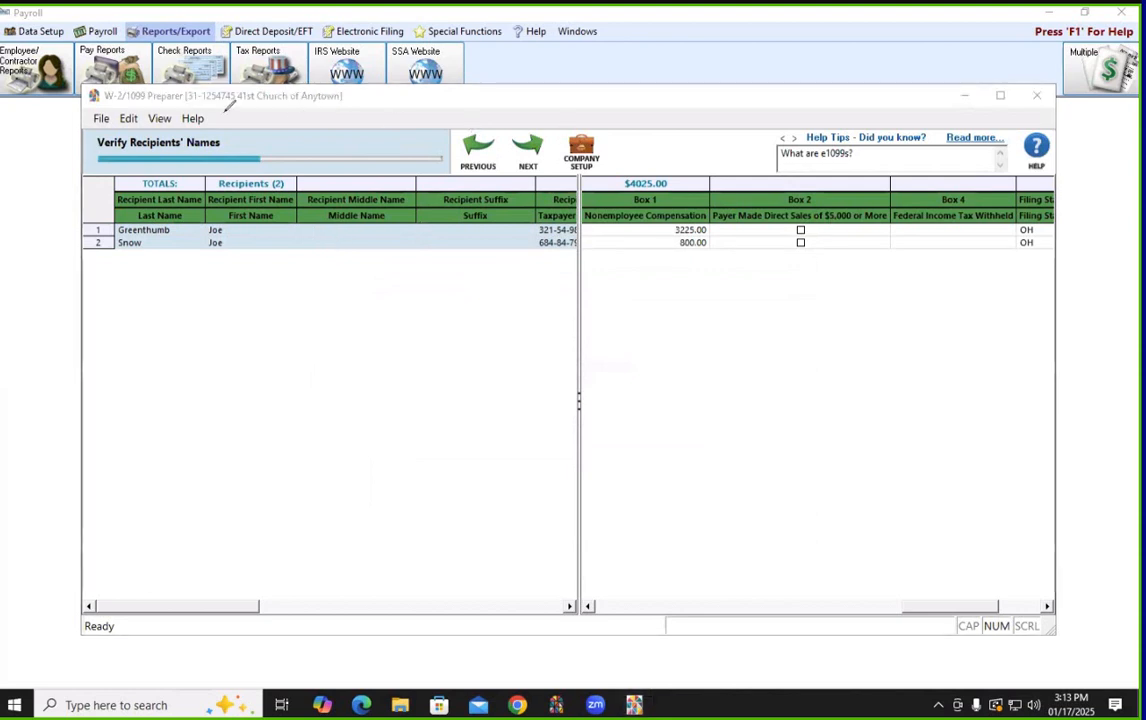
mouse_move(70, 124)
left_mouse_down()
mouse_move(385, 124)
mouse_move(487, 155)
mouse_move(325, 186)
mouse_move(62, 140)
mouse_move(70, 124)
left_mouse_up()
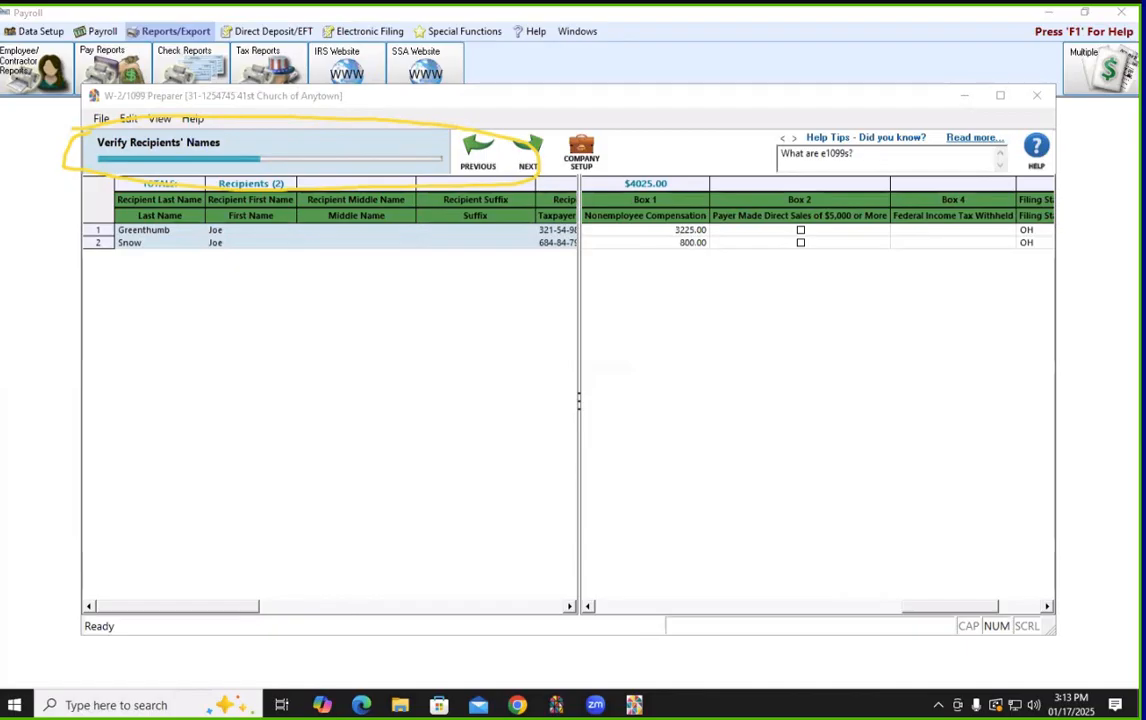
Pass the names and address checks and scroll to the Company Name and Address columns
left_click(538, 153)
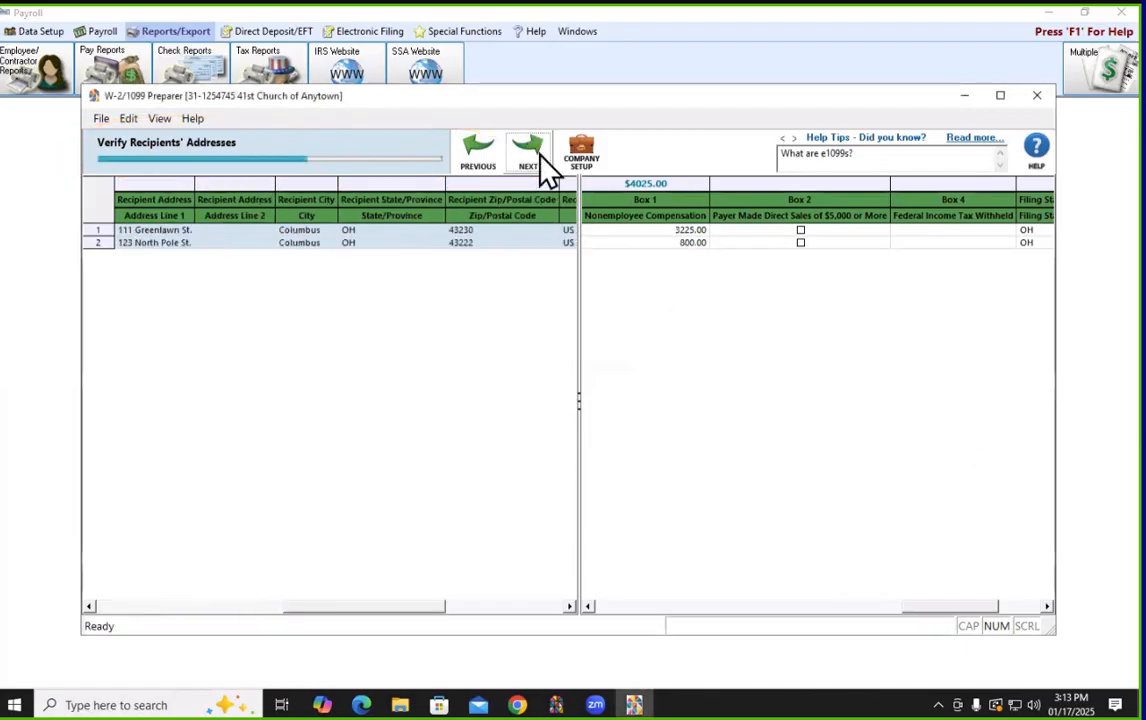
left_click(530, 163)
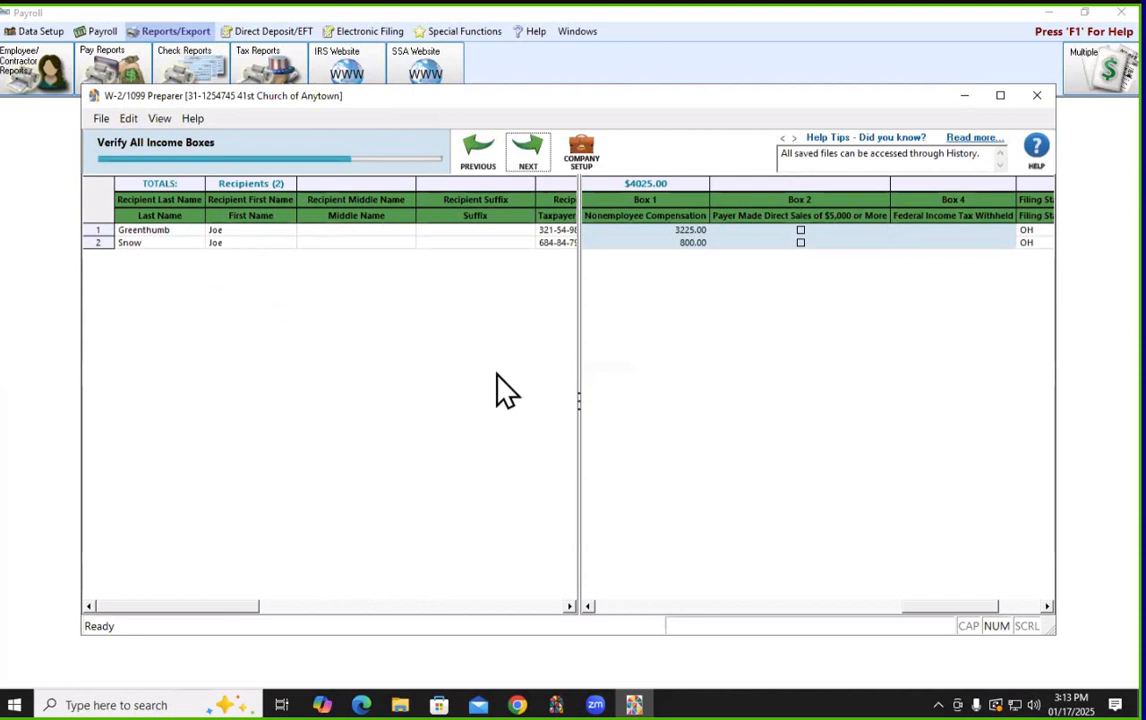
left_click(420, 606)
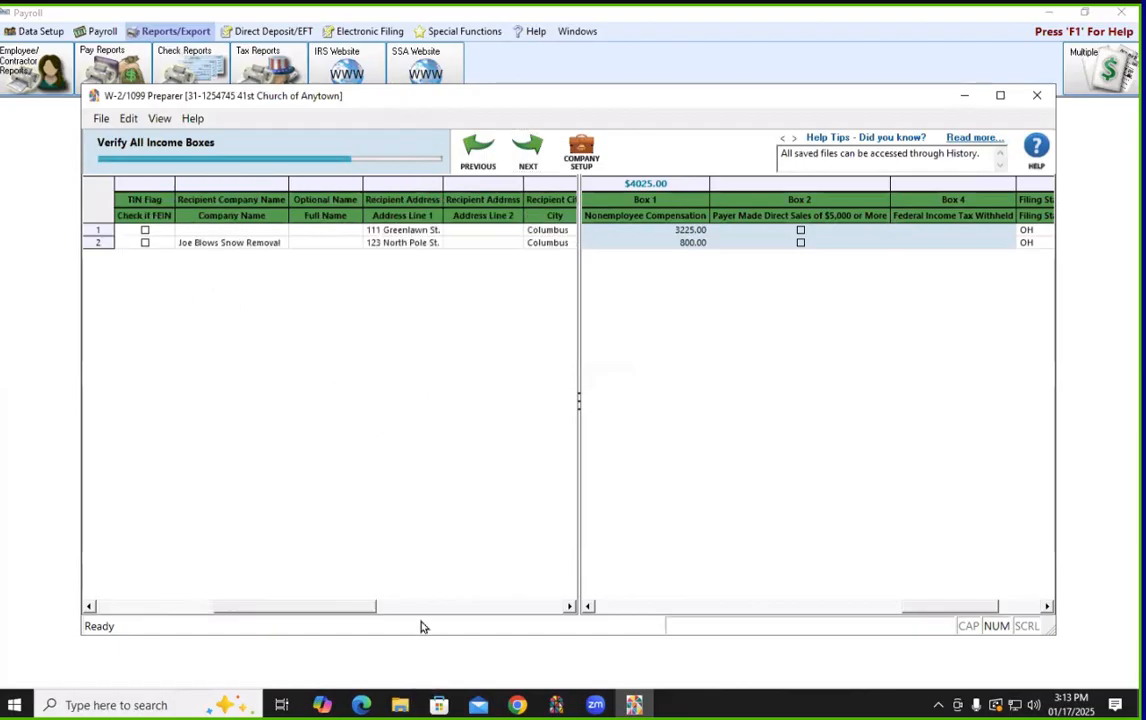
Enter 'Joe Greenthumb Landscaping' as the first recipient's company name
left_click(237, 230)
type("Joe Greenthumb L")
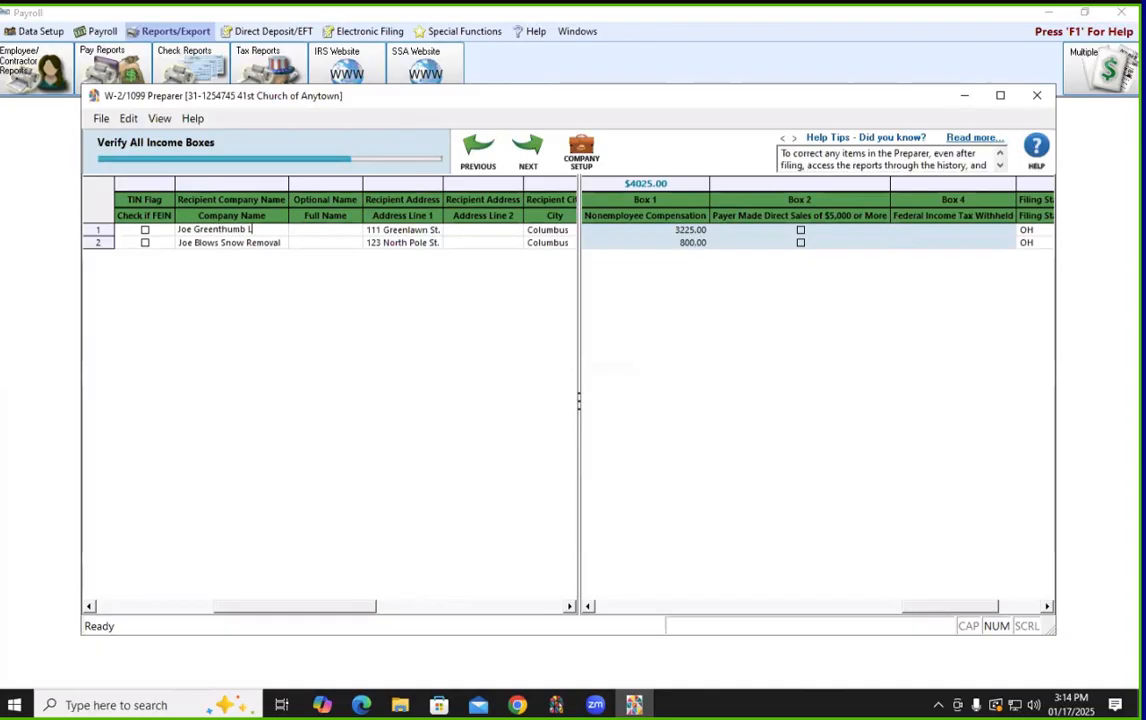
type("andscaping")
left_click(210, 245)
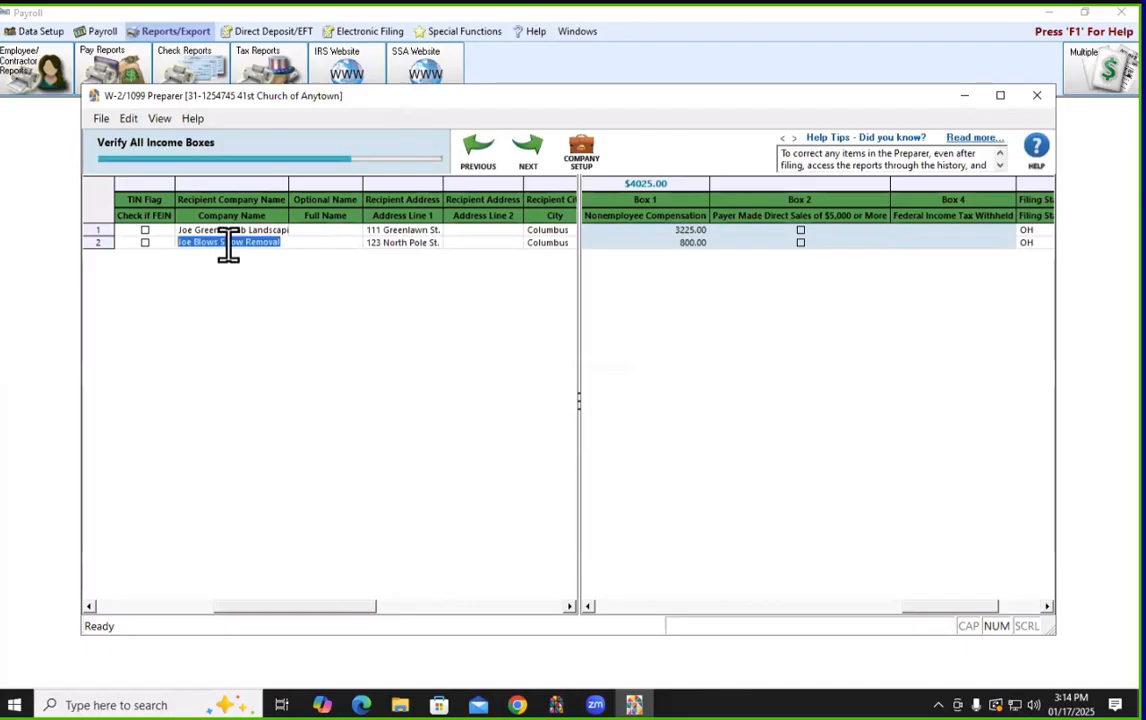
left_click_drag(291, 606, 174, 610)
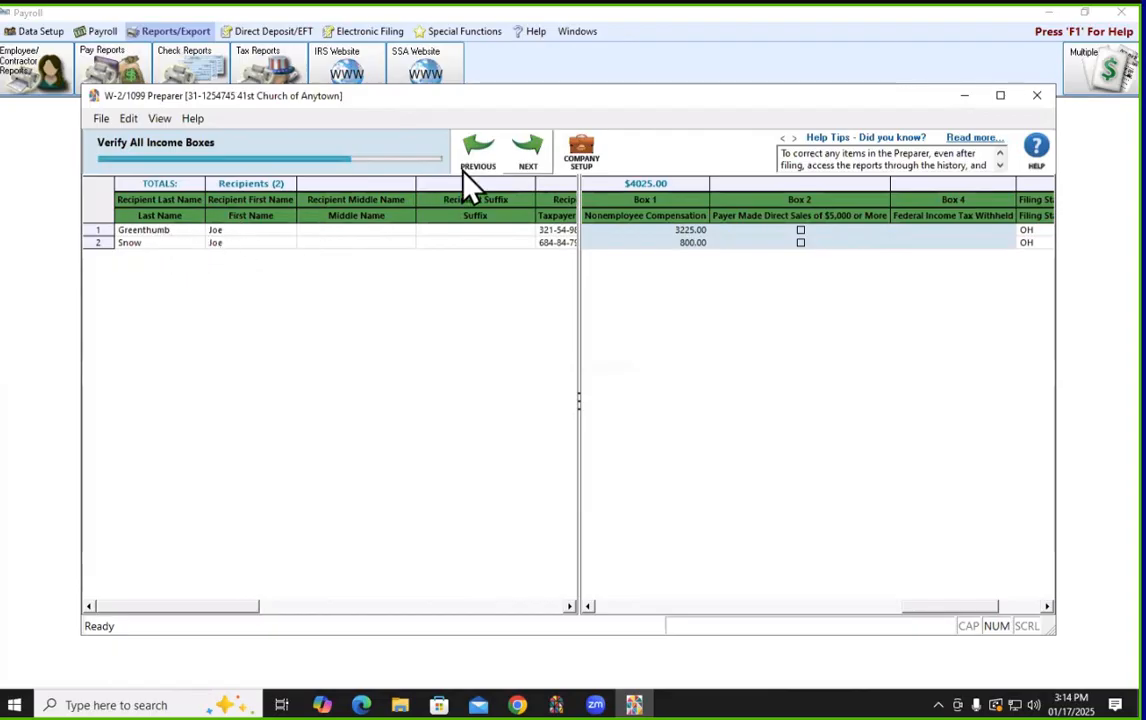
Advance through the filing-state and state income/withholding checks to the final review
left_click(529, 152)
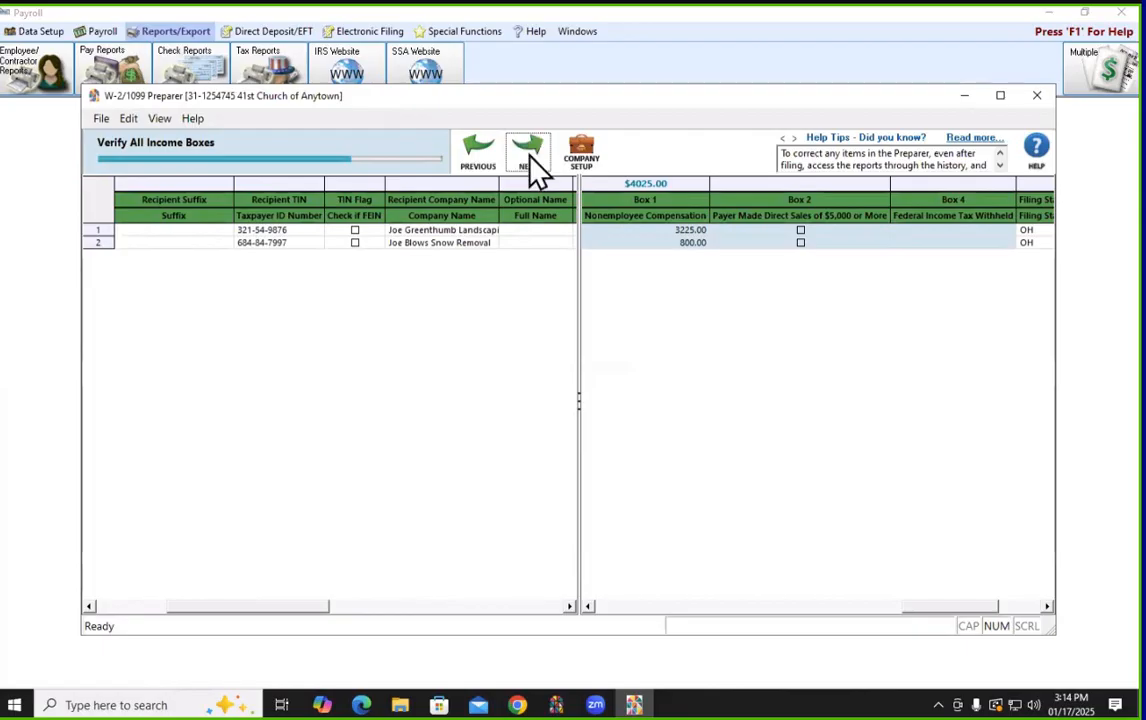
left_click(531, 158)
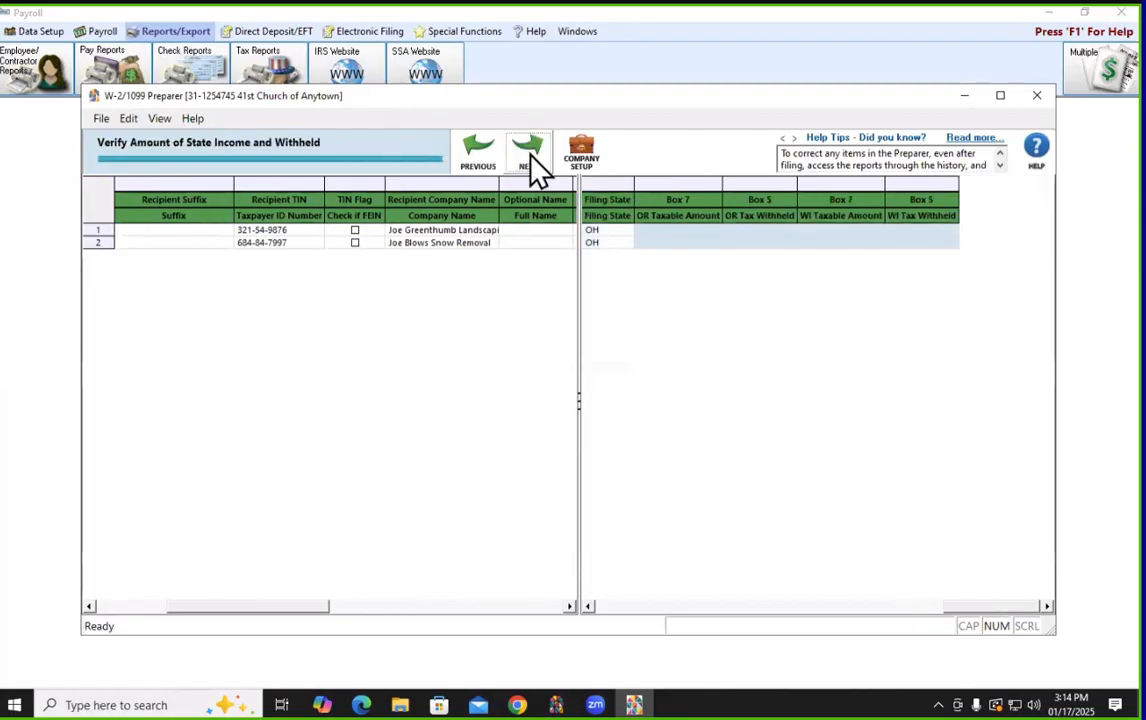
left_click(532, 172)
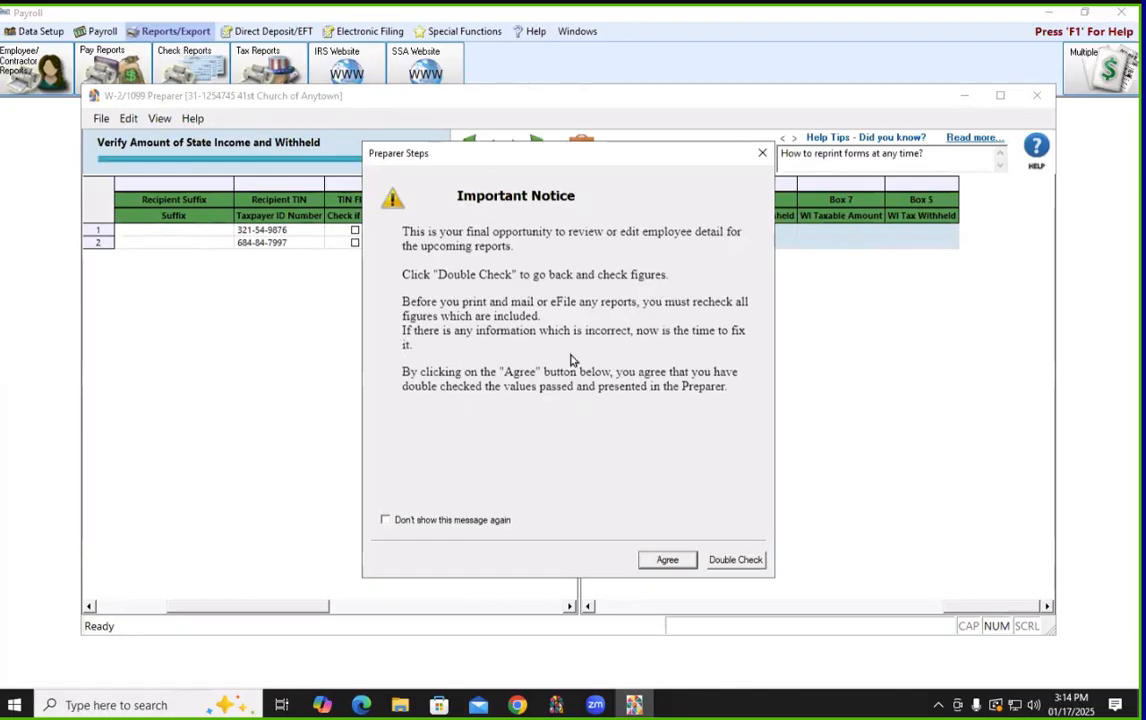
Agree to the final-review notice confirming all figures were double-checked
left_click(668, 562)
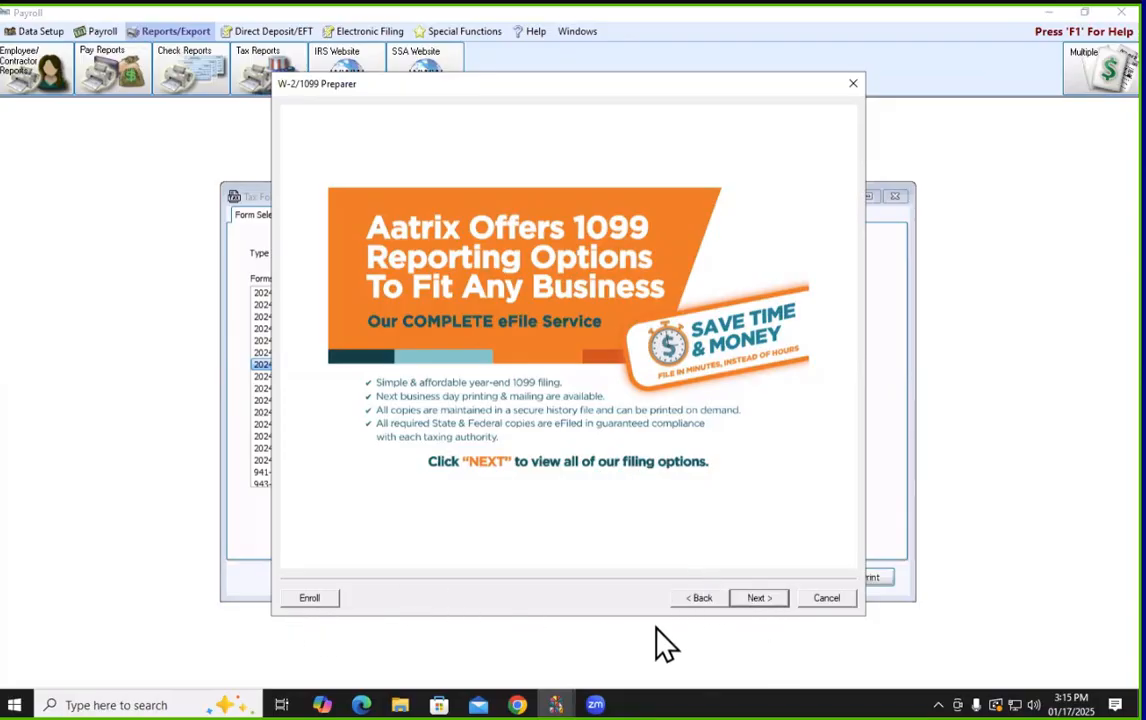
Under Other Options, print recipient 1099 copies, drop federal and state eFile, and print federal 1099s with 1096
left_click(758, 598)
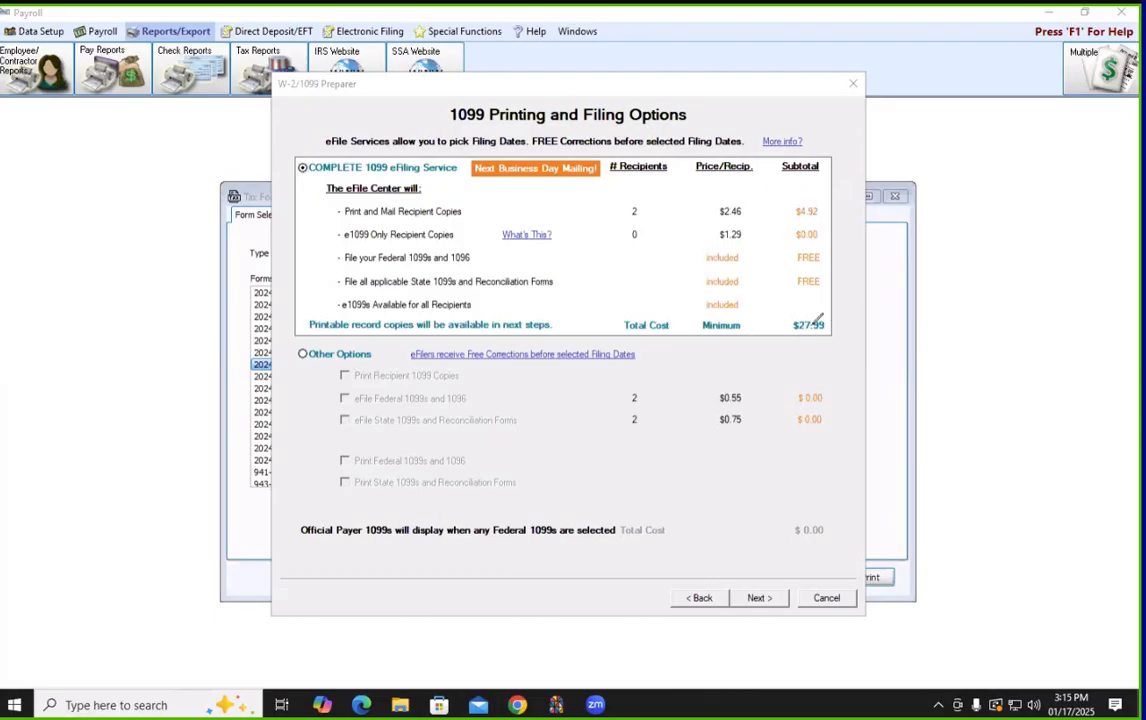
mouse_move(323, 152)
left_mouse_down()
mouse_move(288, 160)
mouse_move(280, 178)
mouse_move(330, 192)
mouse_move(338, 168)
left_mouse_up()
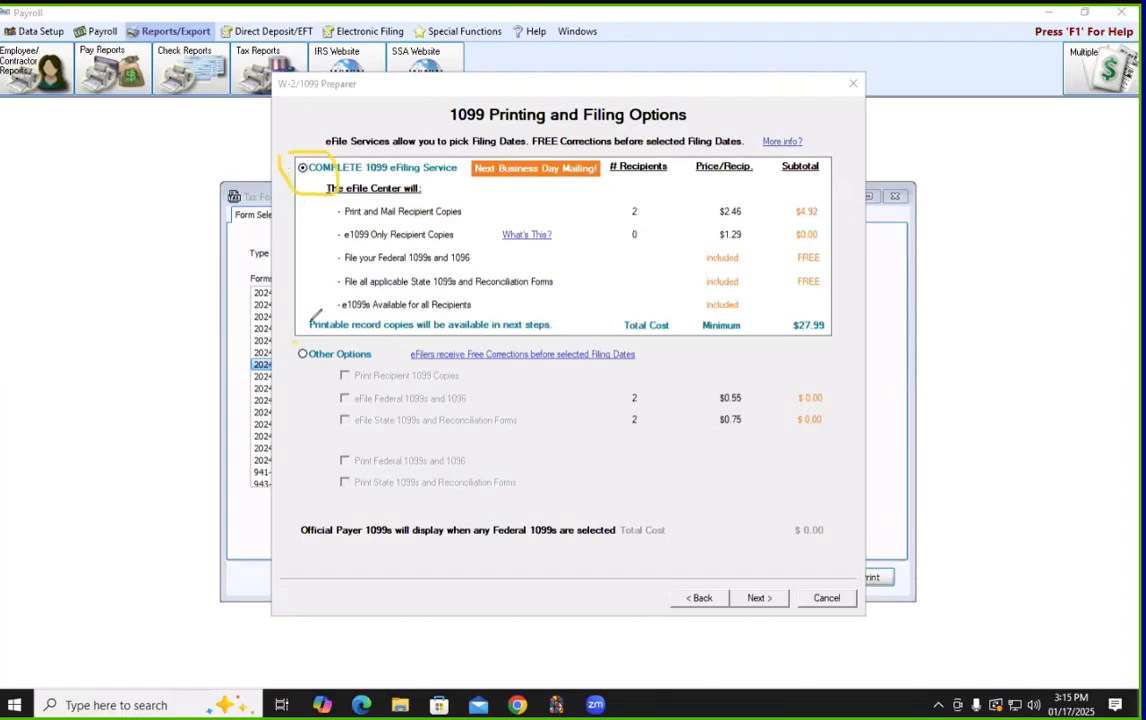
mouse_move(330, 342)
left_mouse_down()
mouse_move(302, 340)
mouse_move(332, 361)
mouse_move(284, 372)
mouse_move(290, 338)
left_mouse_up()
left_click(302, 354)
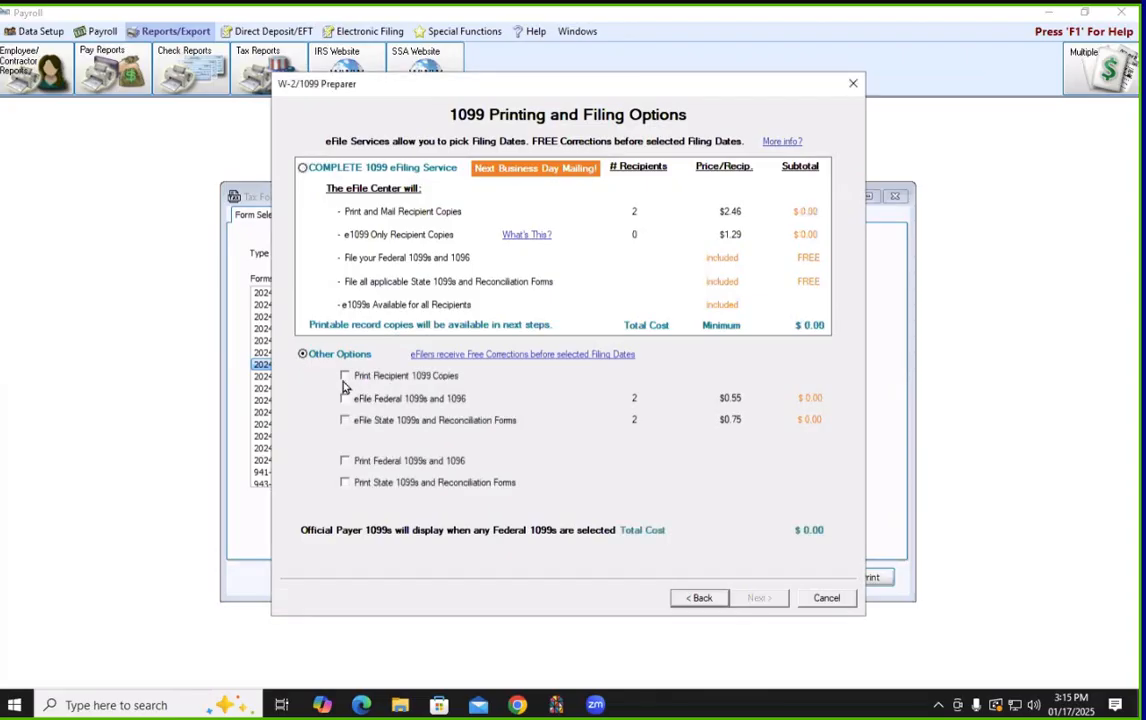
left_click(344, 377)
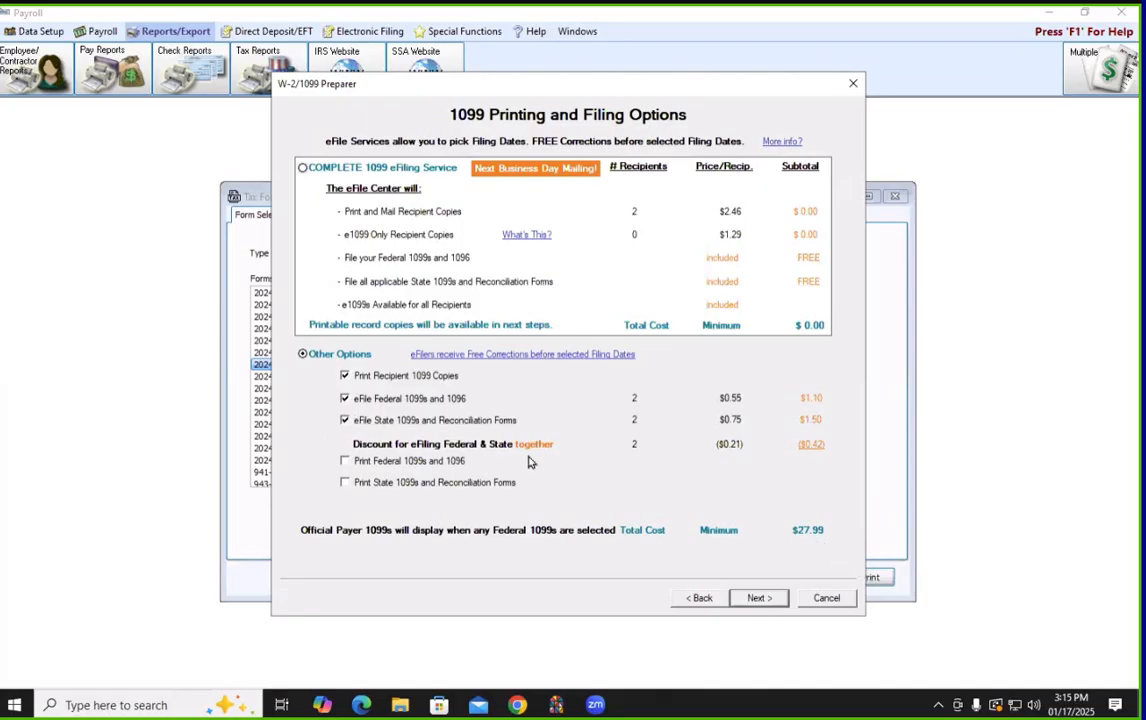
left_click(344, 398)
left_click(344, 421)
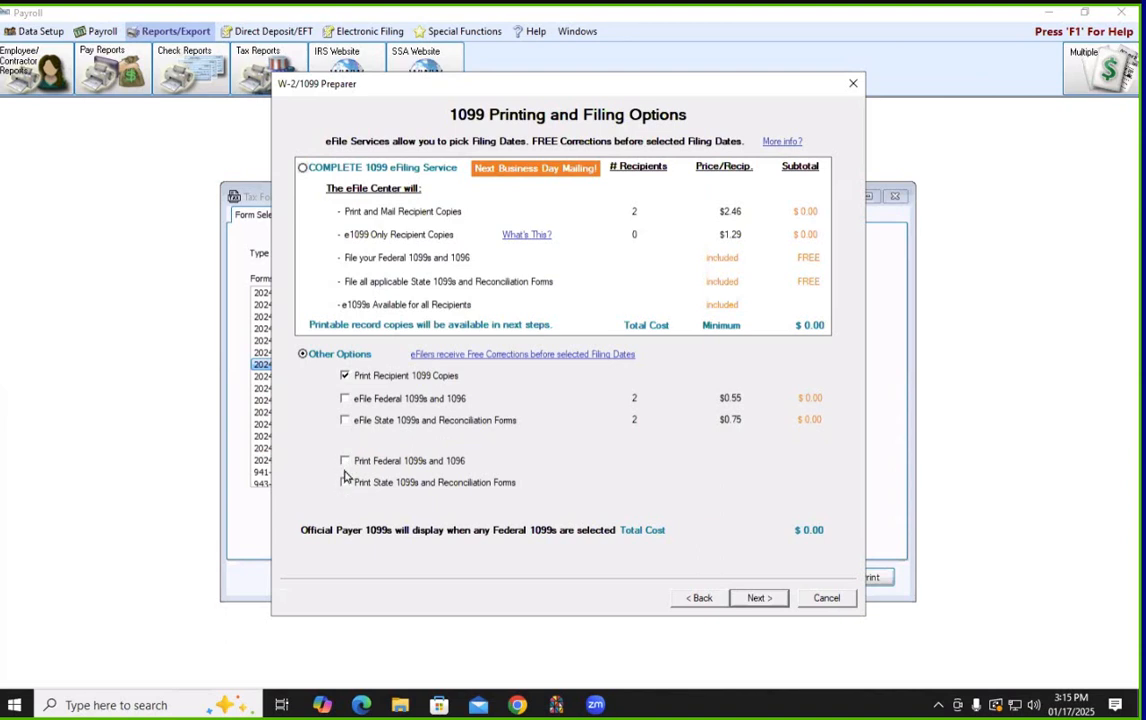
left_click(344, 461)
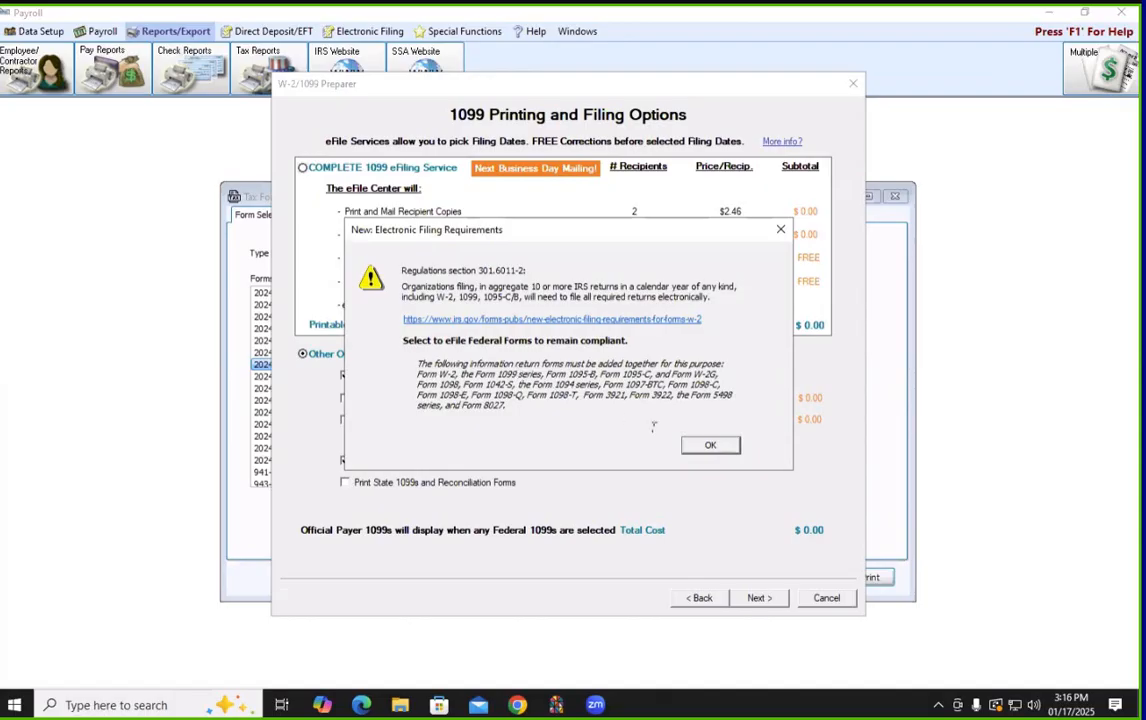
Acknowledge the e-filing warnings, add printing of state 1099s and reconciliation forms, and continue
left_click(711, 447)
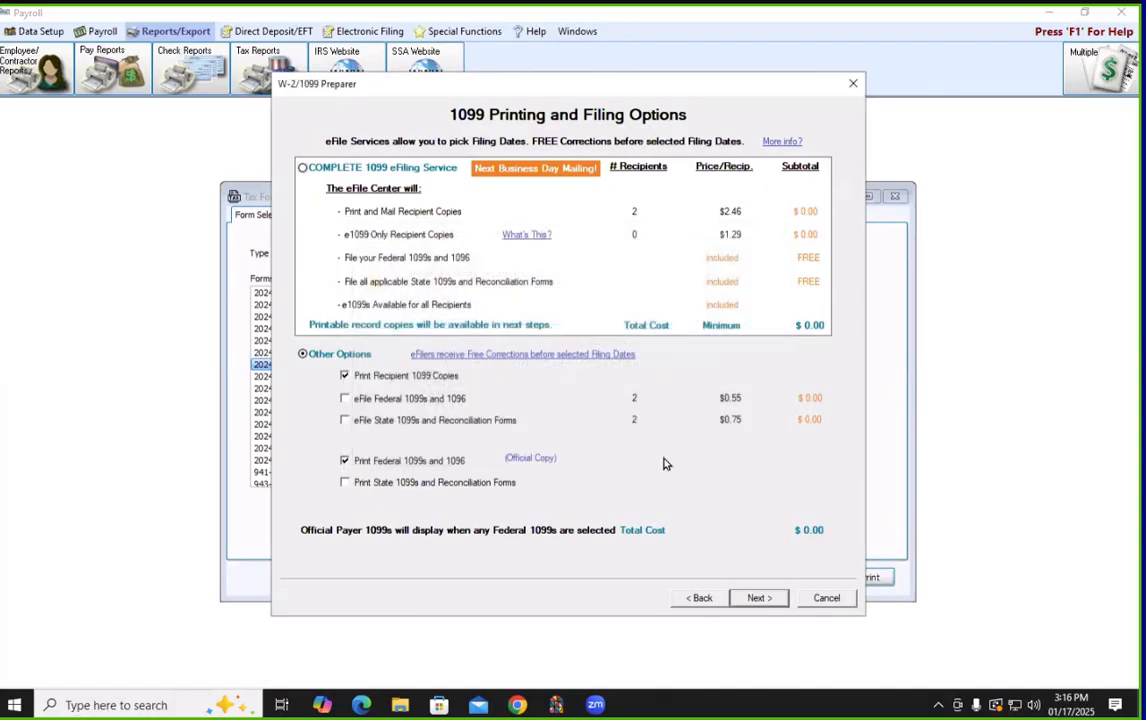
left_click(344, 482)
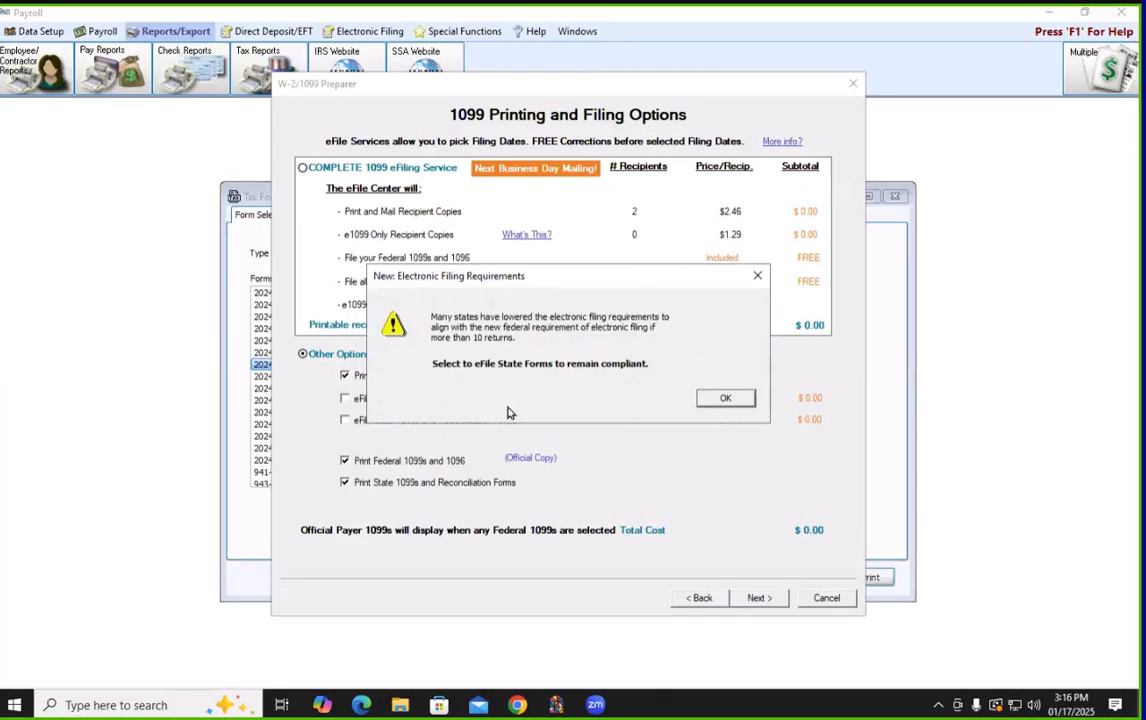
left_click(719, 398)
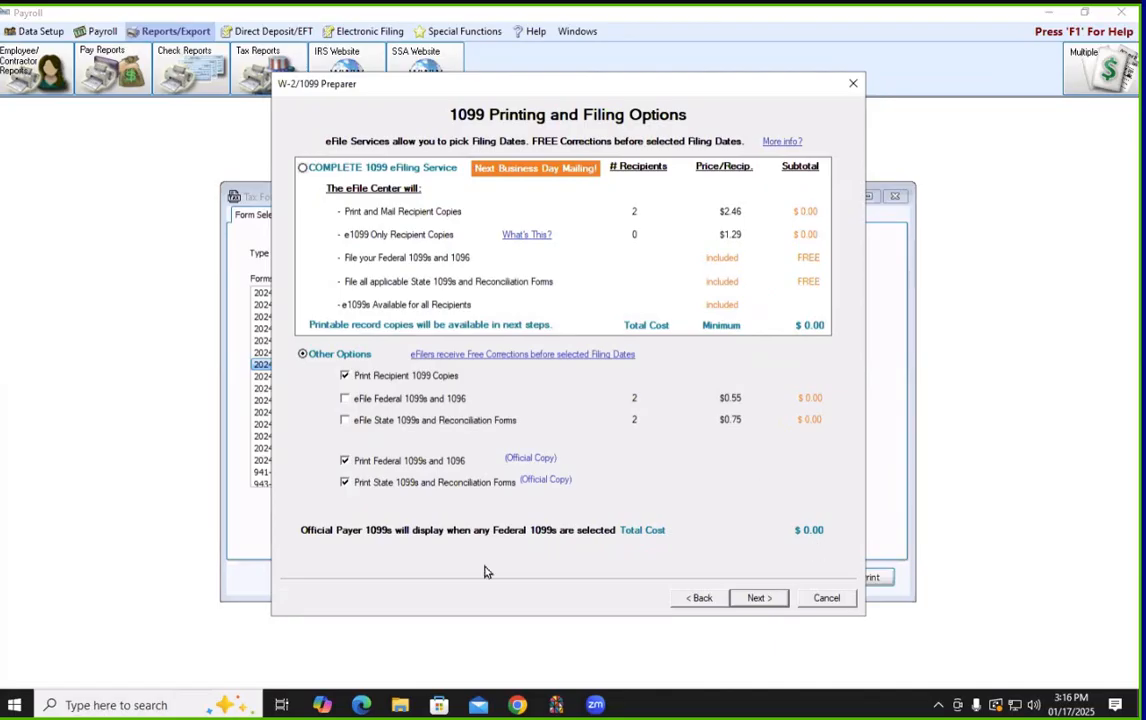
left_click(766, 600)
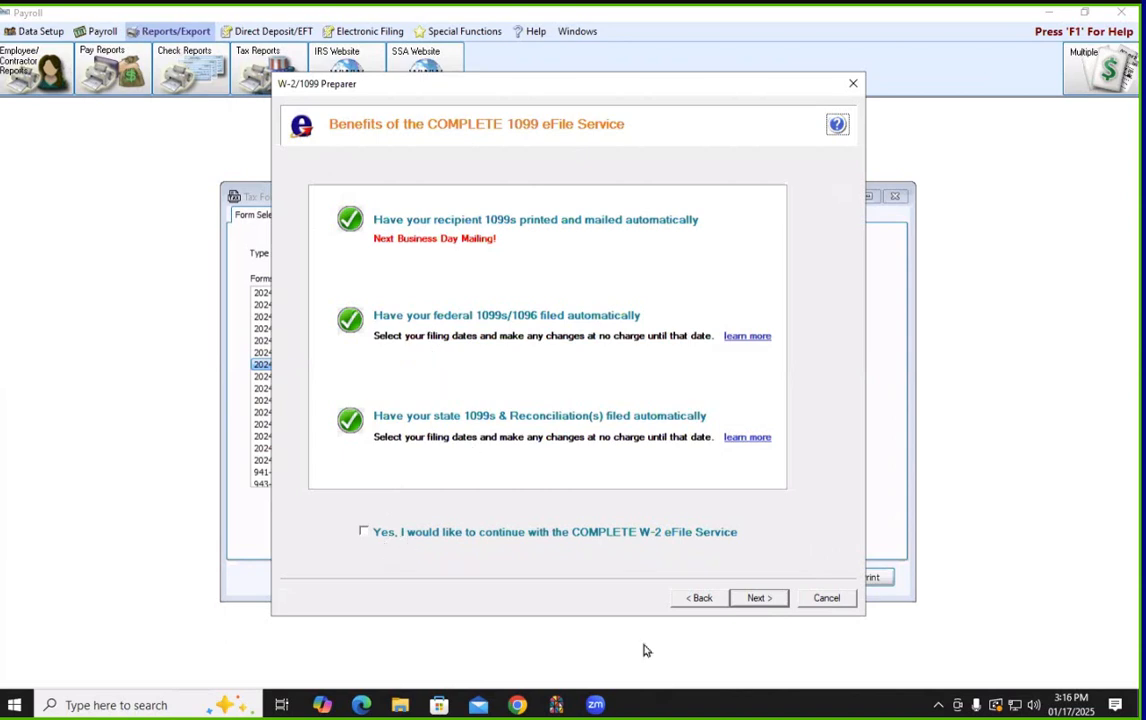
Decline the COMPLETE eFile offer and accept the reviewed data to load the Federal 1099-NEC
left_click(757, 599)
left_click(757, 599)
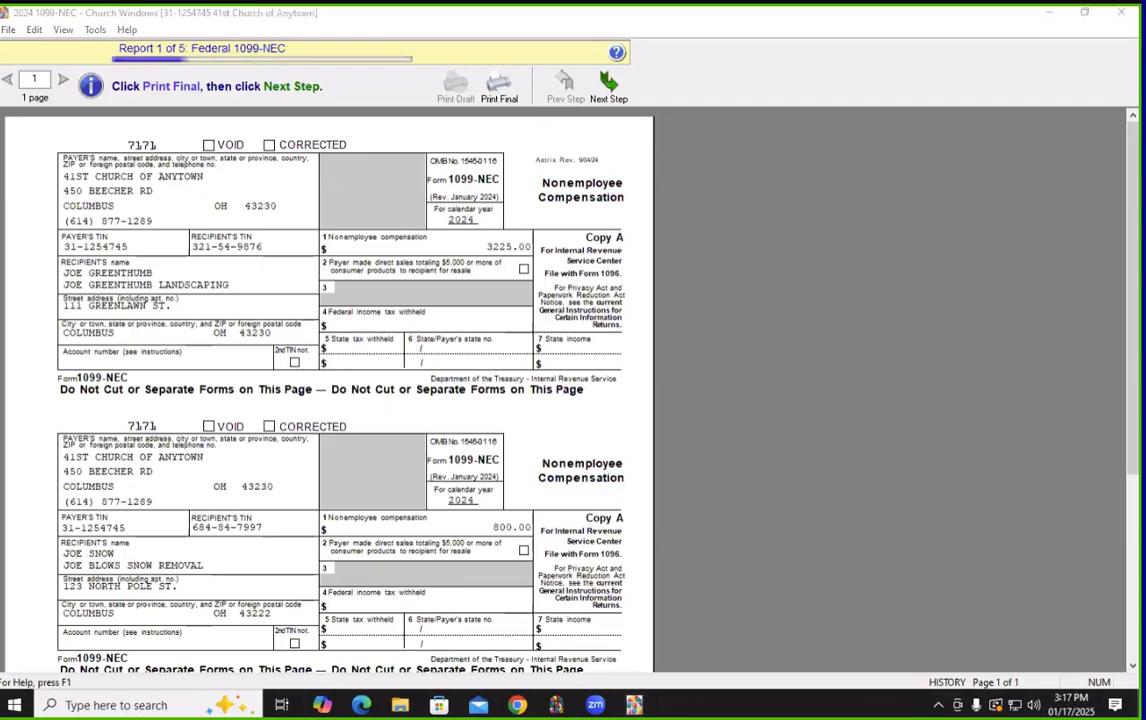
Review the Federal 1099-NEC Copy A preview for both recipients
left_click_drag(82, 12, 207, 8)
mouse_move(349, 7)
left_mouse_down()
mouse_move(565, 28)
mouse_move(480, 93)
mouse_move(212, 92)
mouse_move(20, 63)
mouse_move(100, 12)
mouse_move(491, 10)
left_mouse_up()
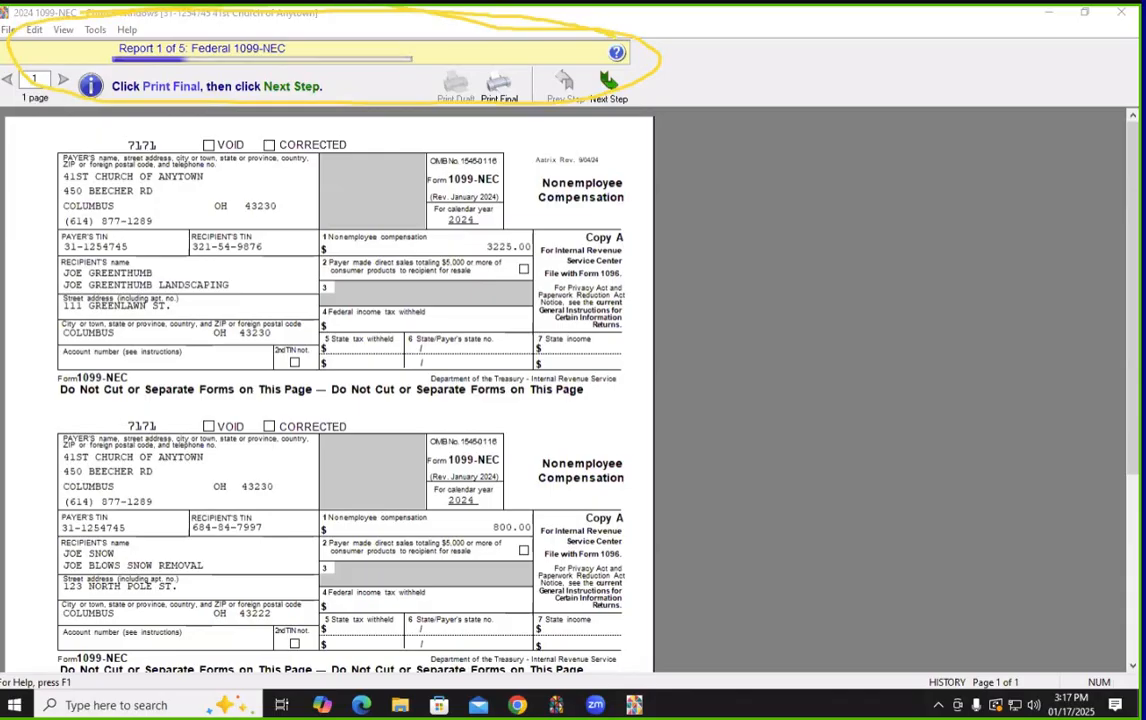
key("Escape")
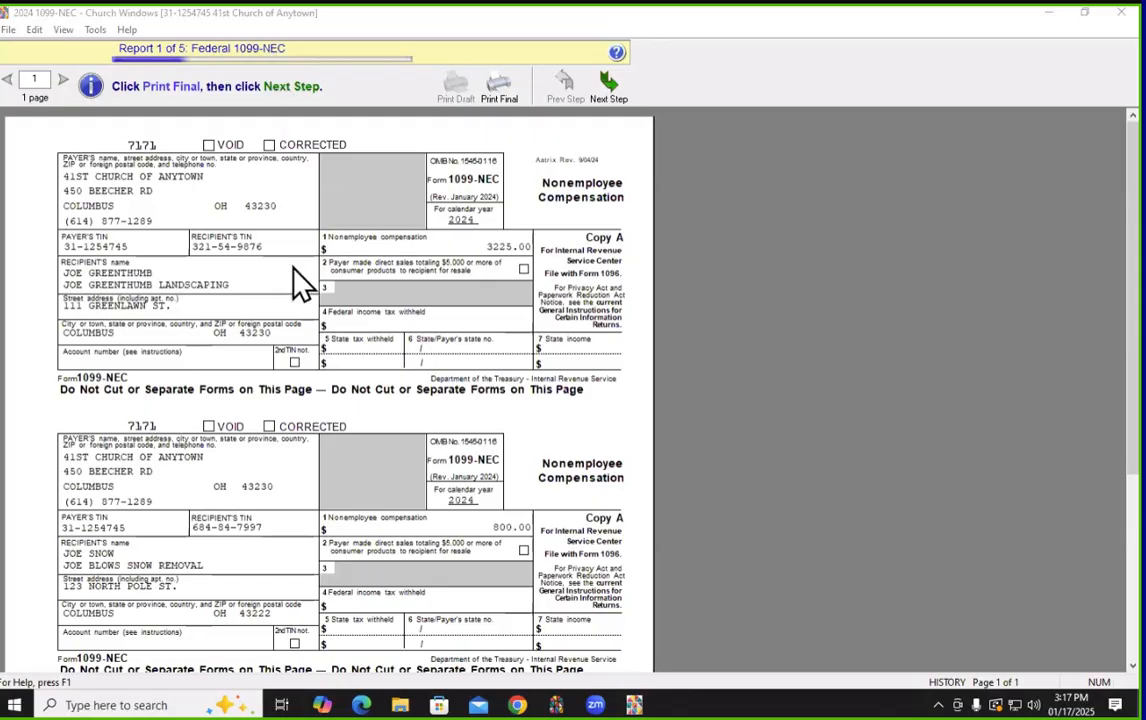
scroll(294, 268, "down", 5)
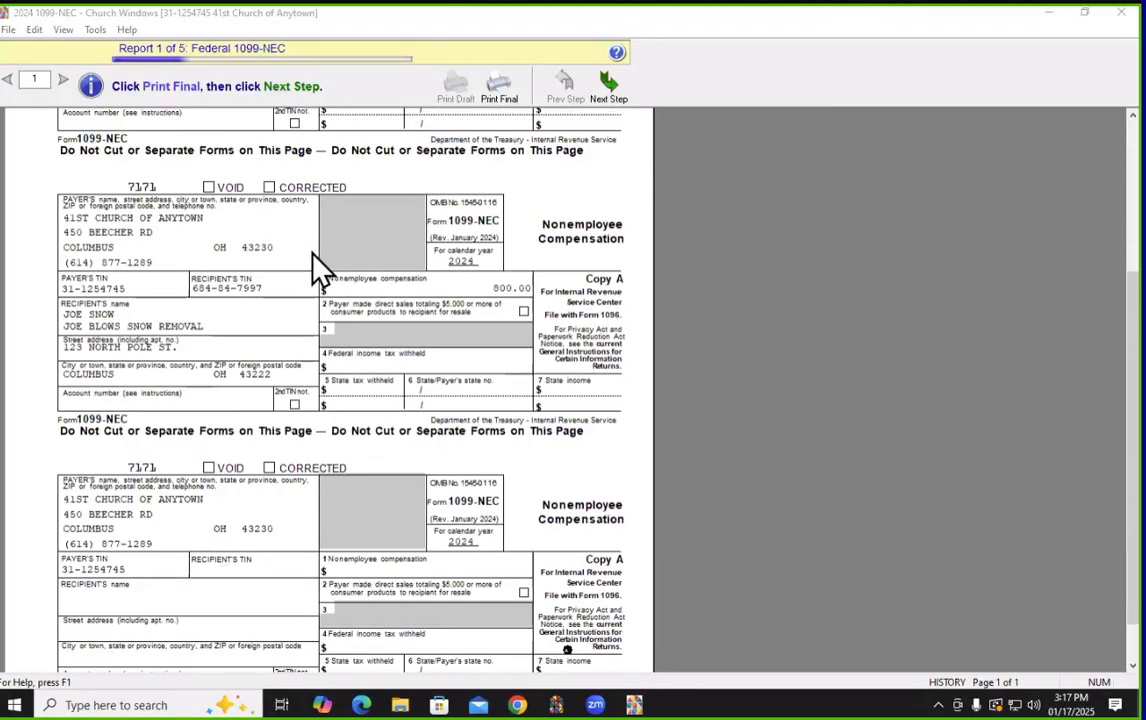
scroll(314, 258, "up", 5)
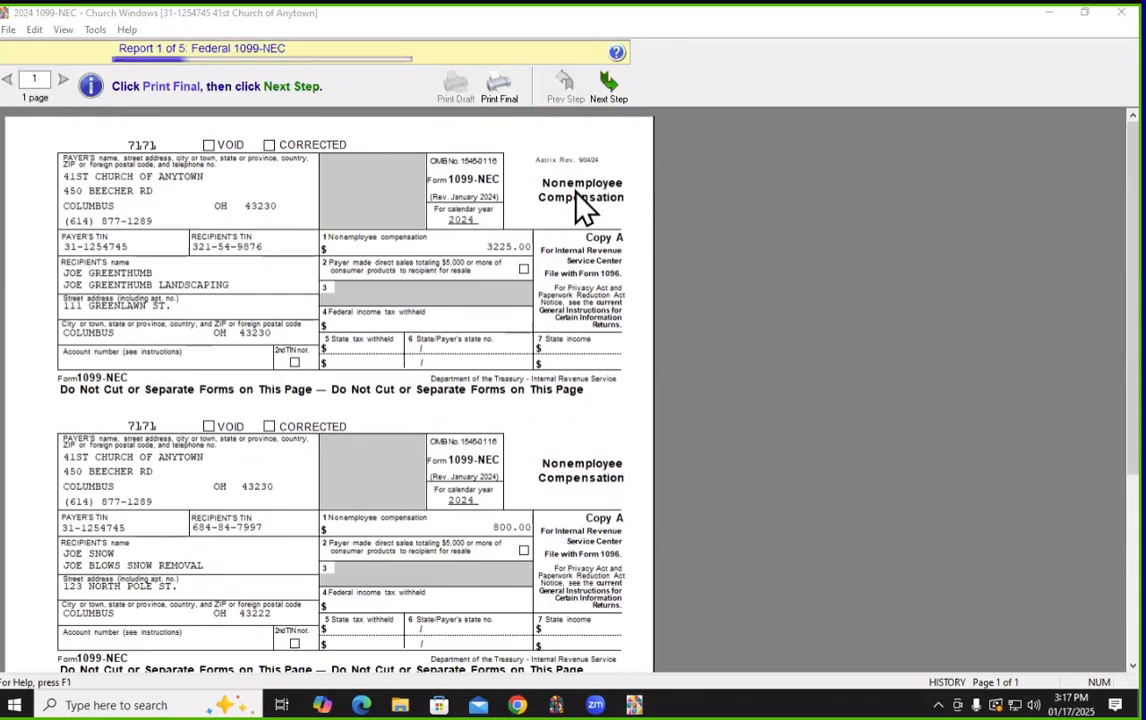
Pass the Federal 1099-NEC Print Final step after the plain-paper warning, then advance to the Federal 1096
left_click(499, 88)
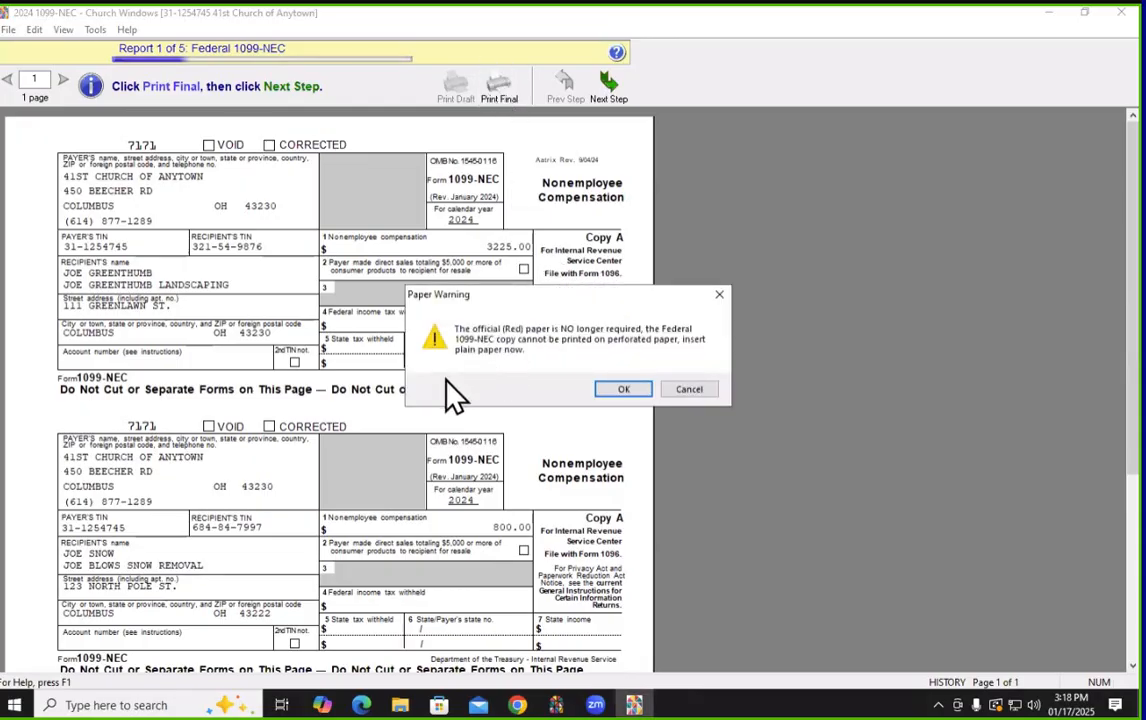
left_click(624, 392)
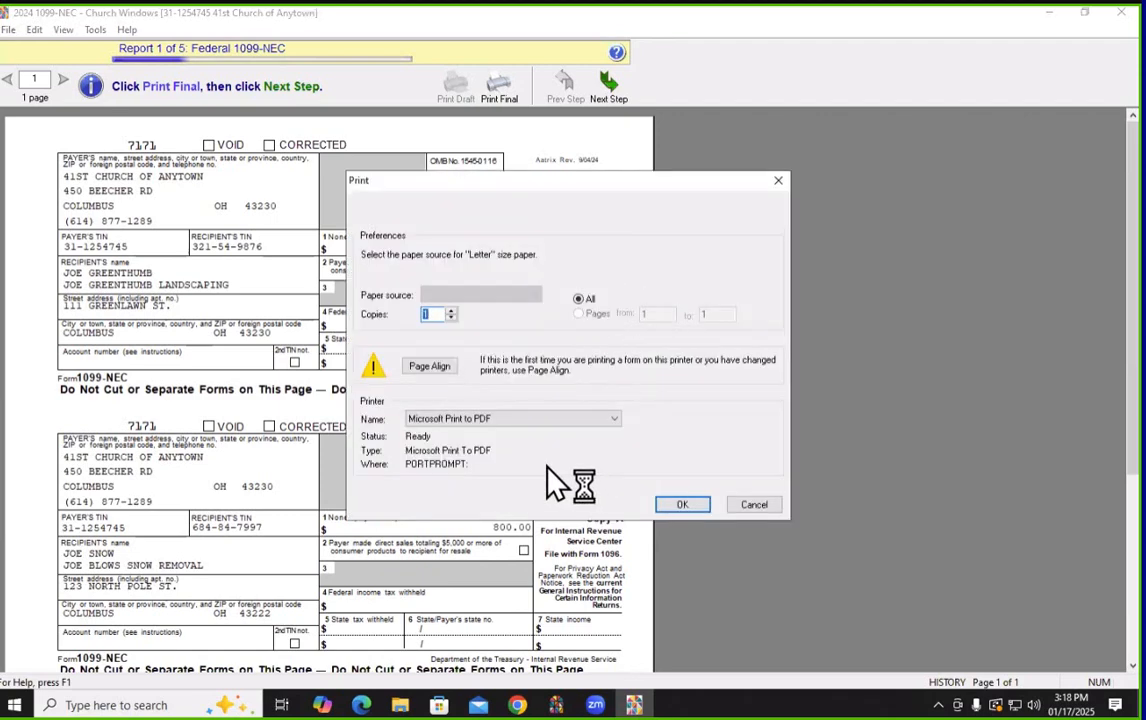
left_click(757, 510)
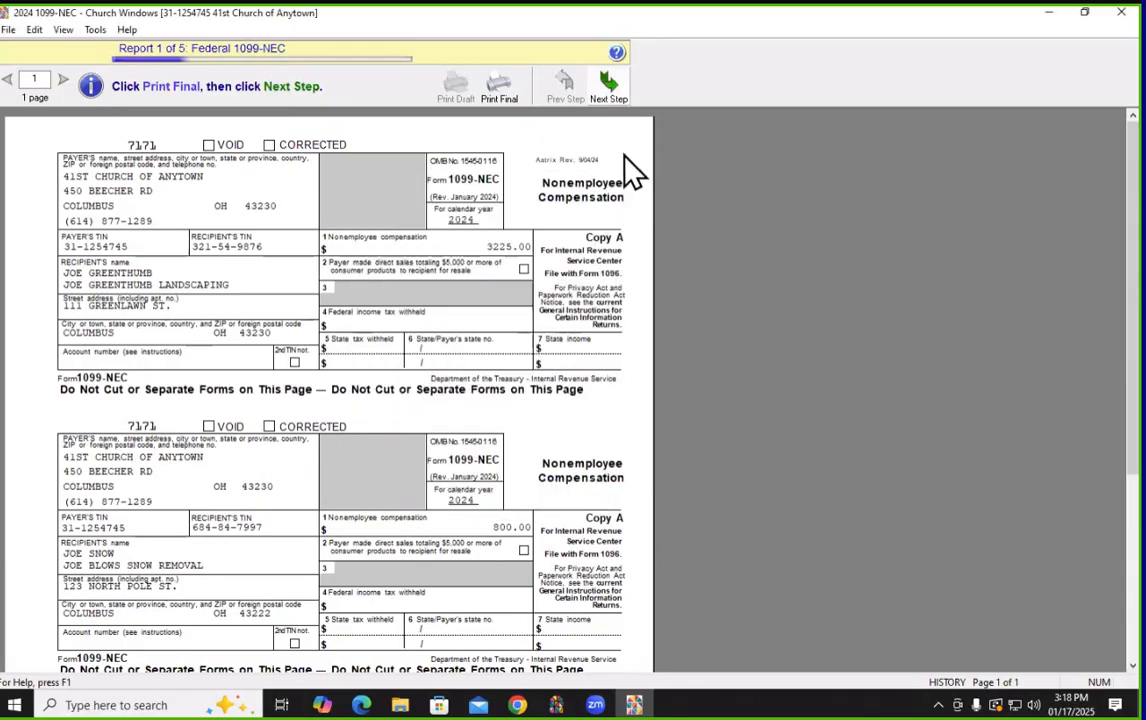
left_click(612, 84)
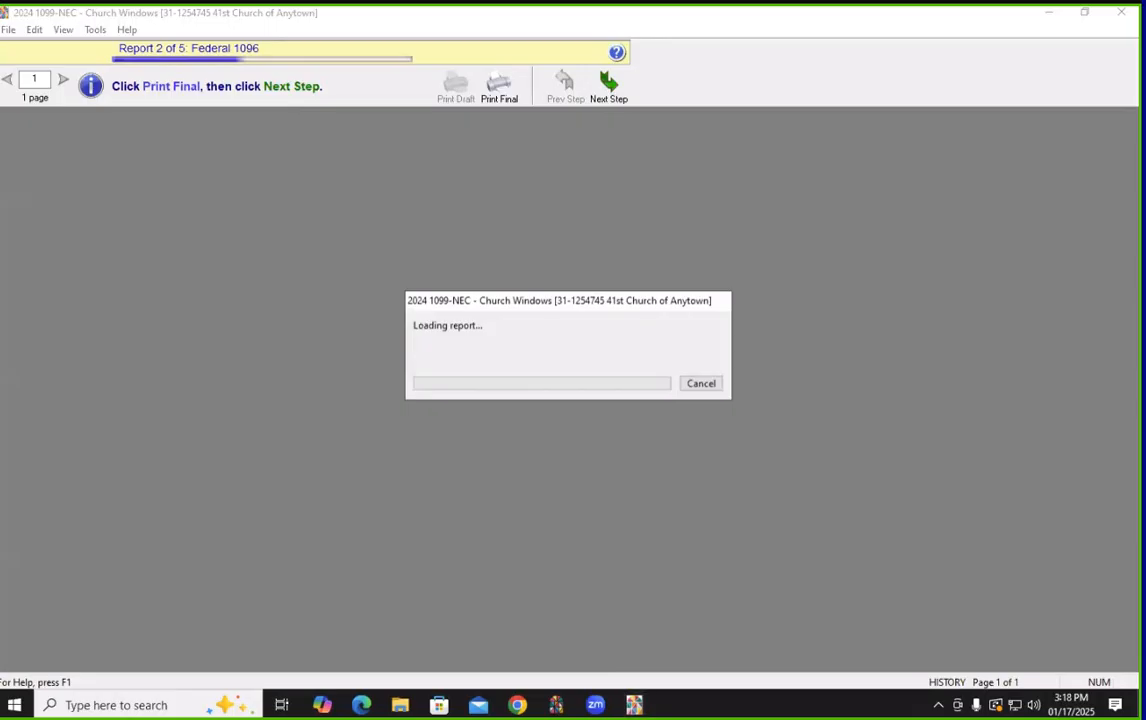
Run the Federal 1096 Print Final step without printing, then advance to Report 3
mouse_move(60, 27)
left_mouse_down()
mouse_move(398, 18)
mouse_move(578, 97)
mouse_move(188, 83)
mouse_move(38, 23)
left_mouse_up()
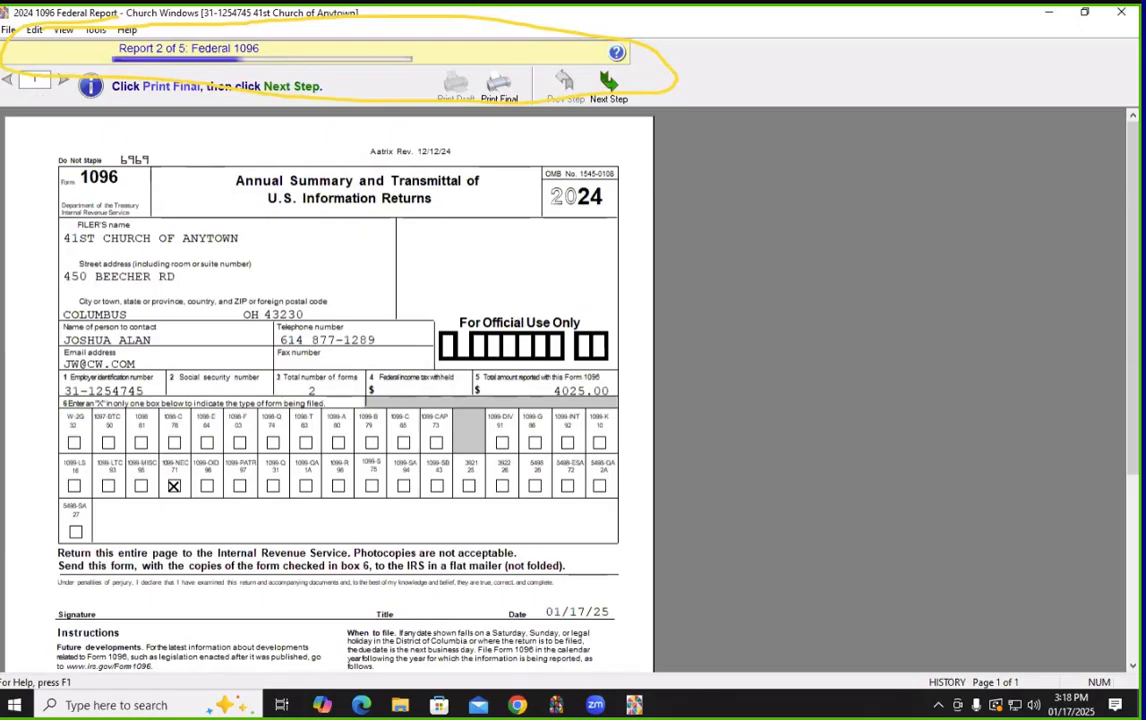
key("Escape")
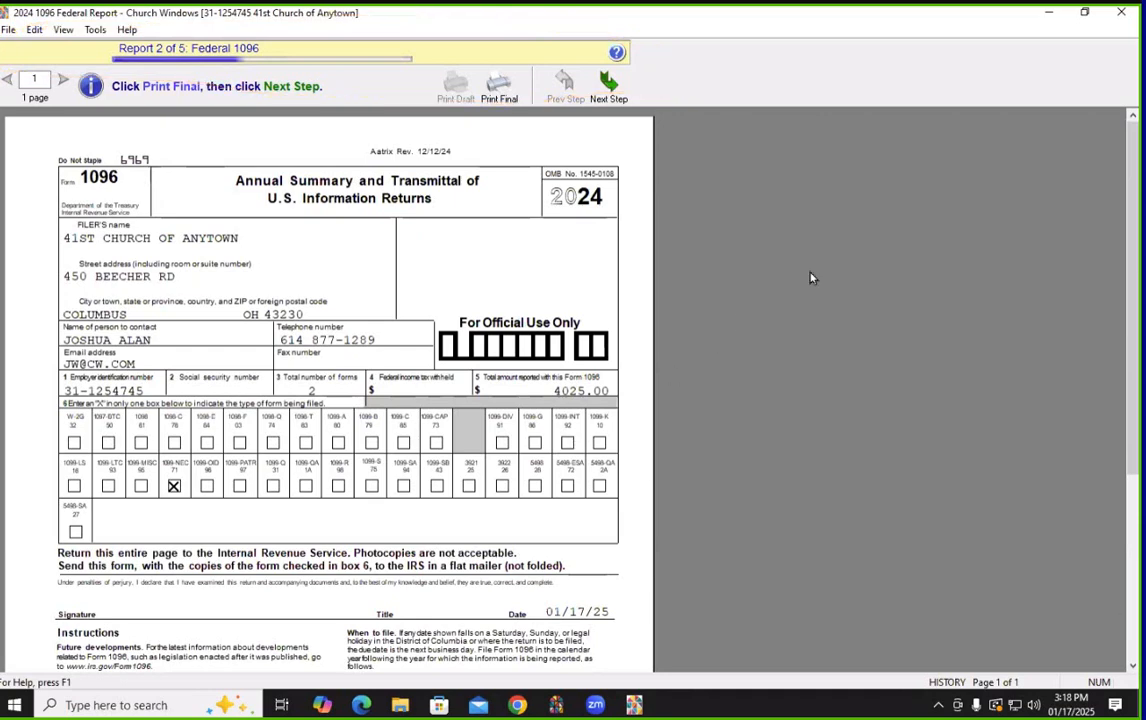
left_click(500, 88)
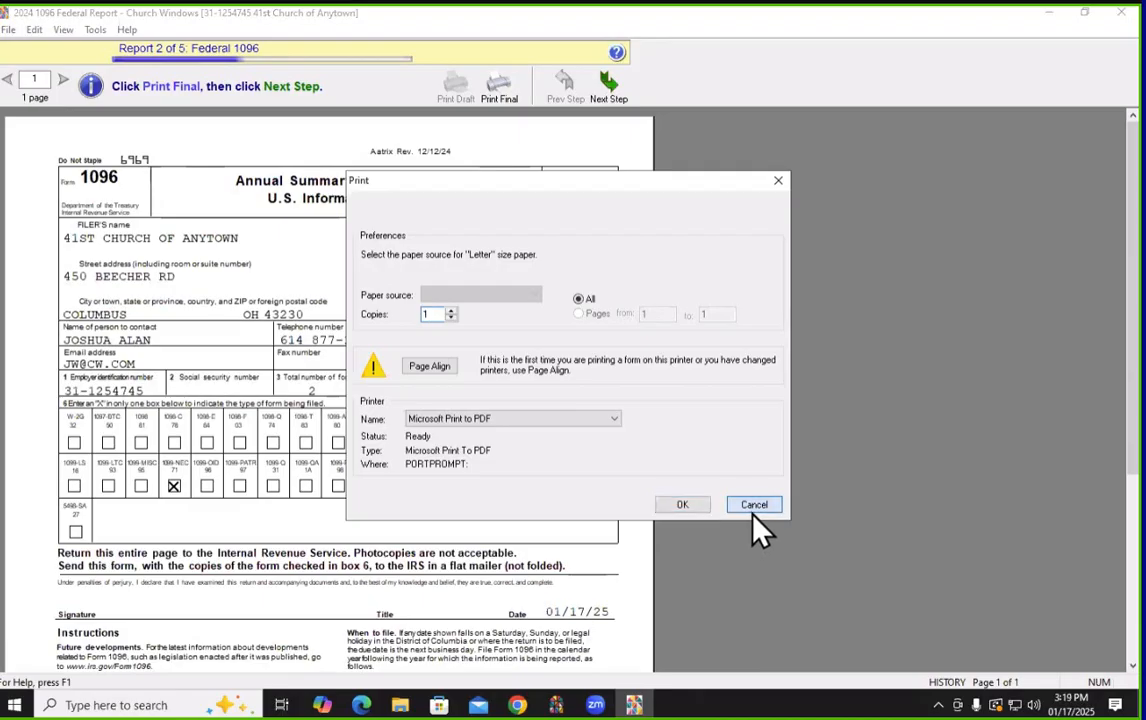
left_click(752, 507)
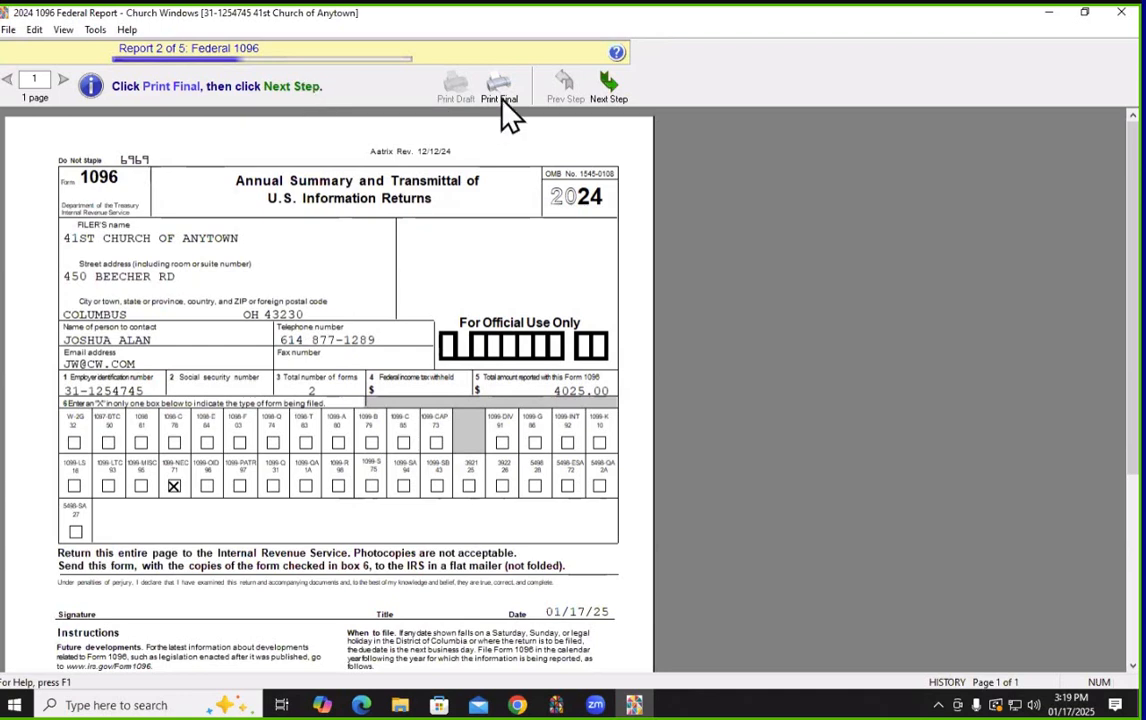
left_click(611, 88)
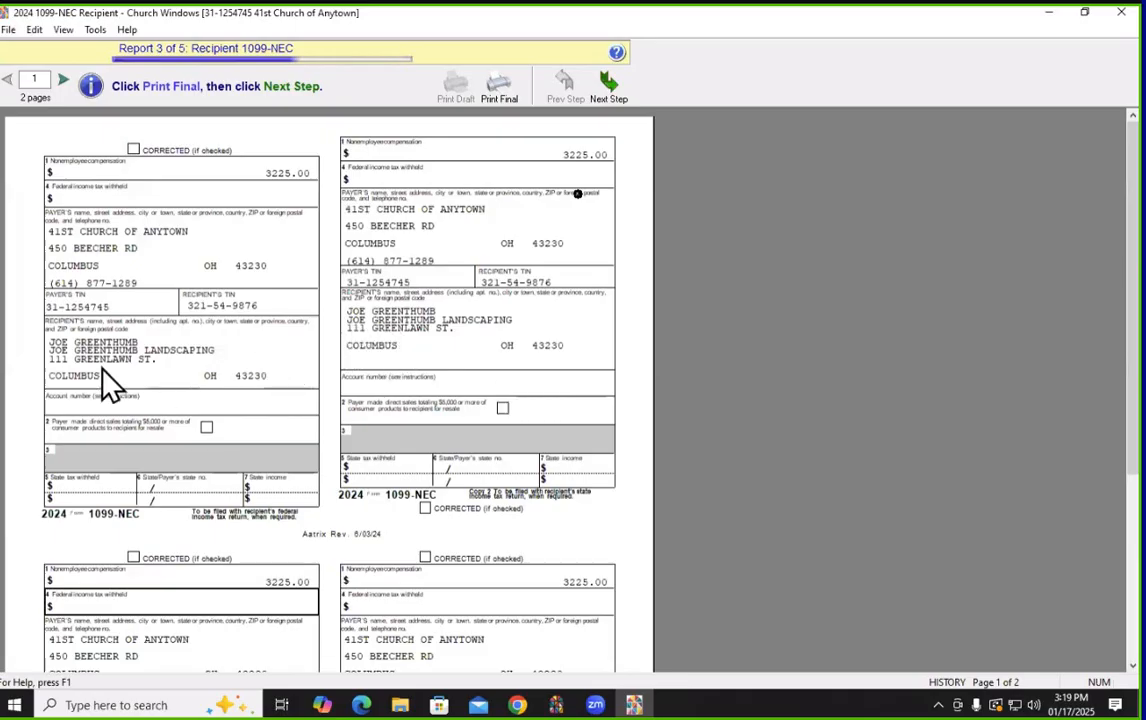
Check page 2 of the Recipient 1099-NEC copies, pass their print step, and advance to Report 4
scroll(287, 366, "down", 3)
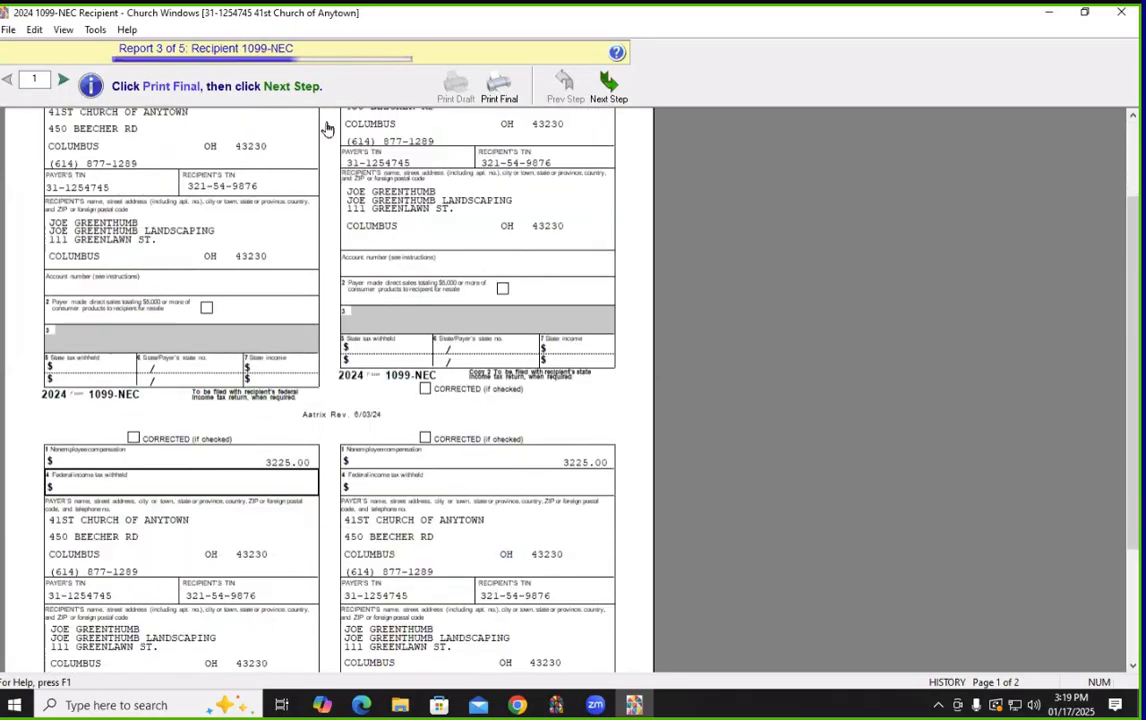
left_click(63, 80)
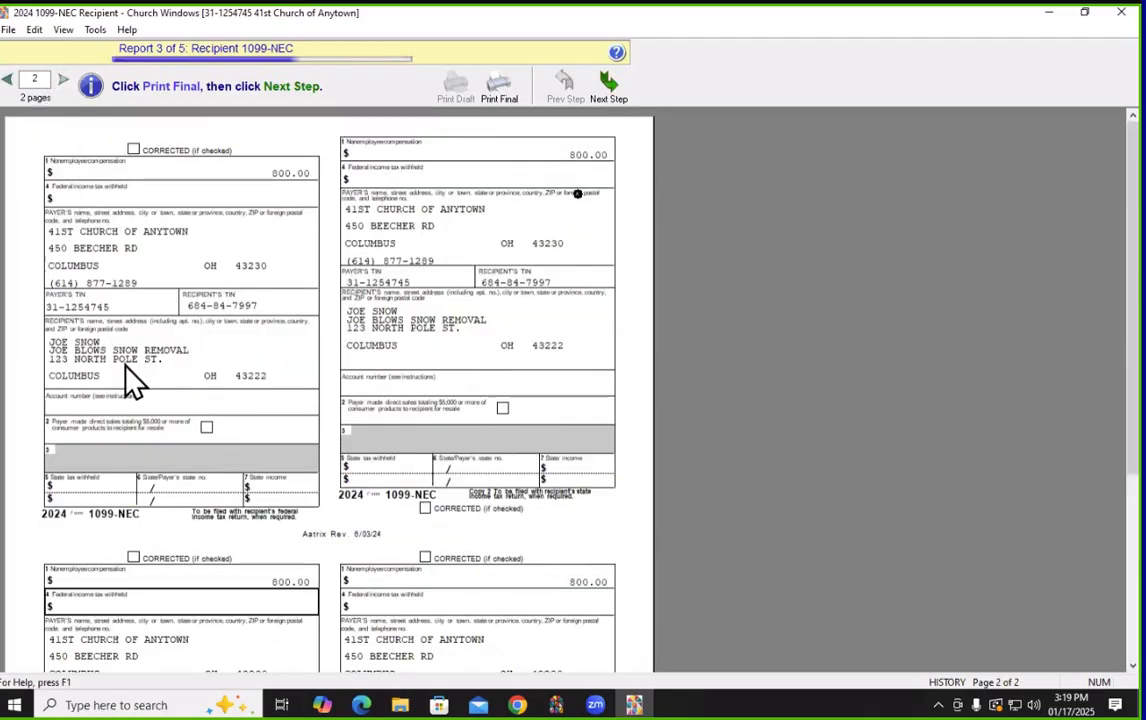
left_click(495, 98)
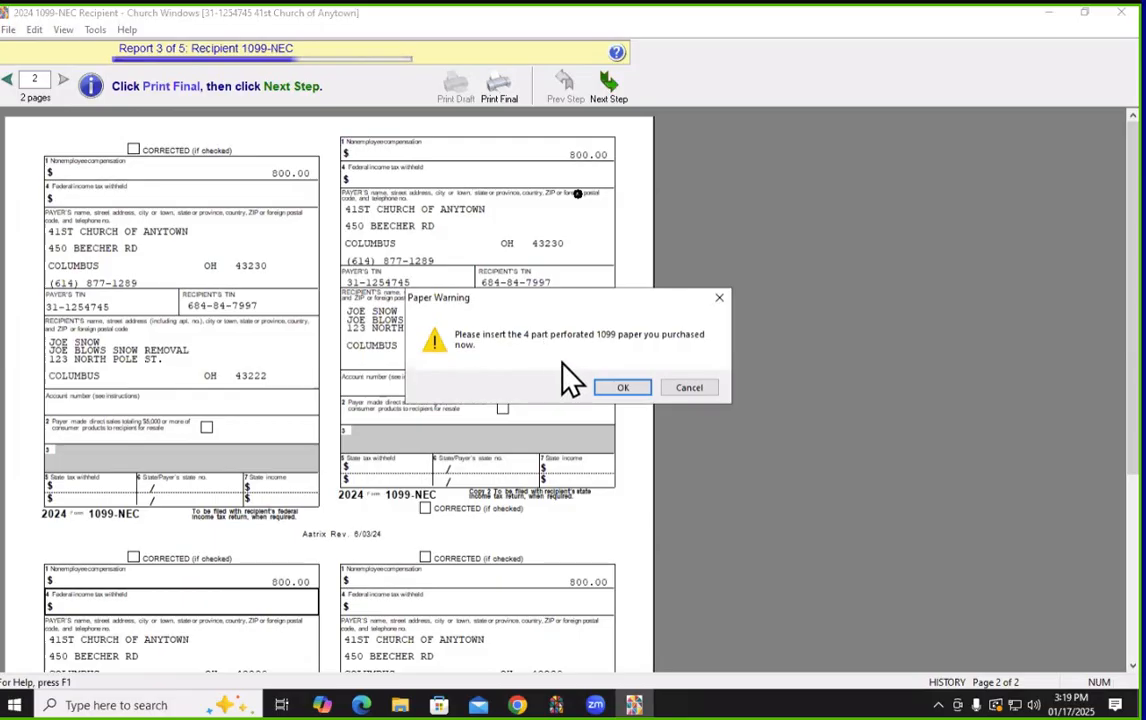
left_click(610, 388)
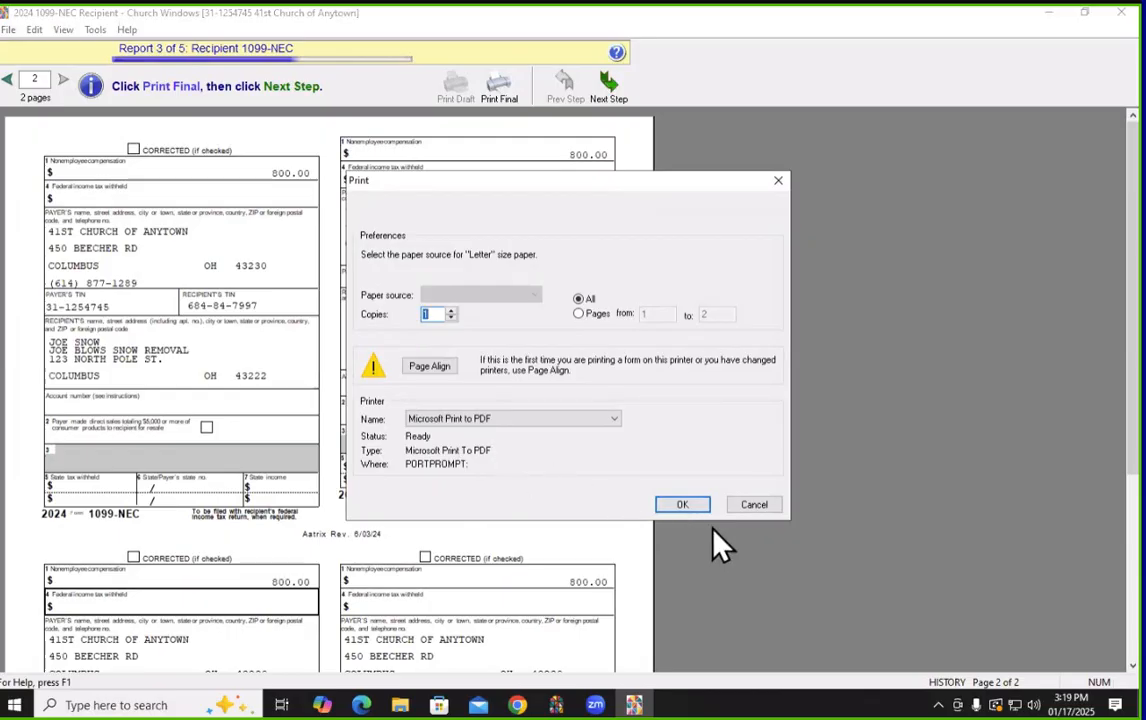
left_click(756, 510)
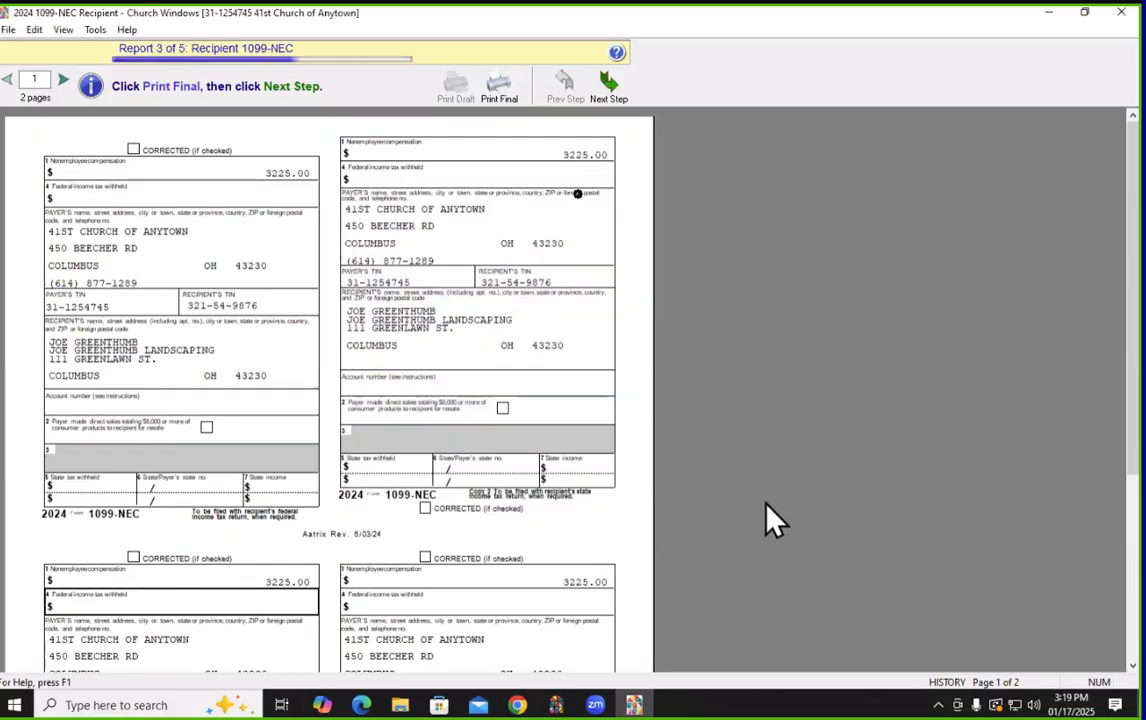
left_click(611, 92)
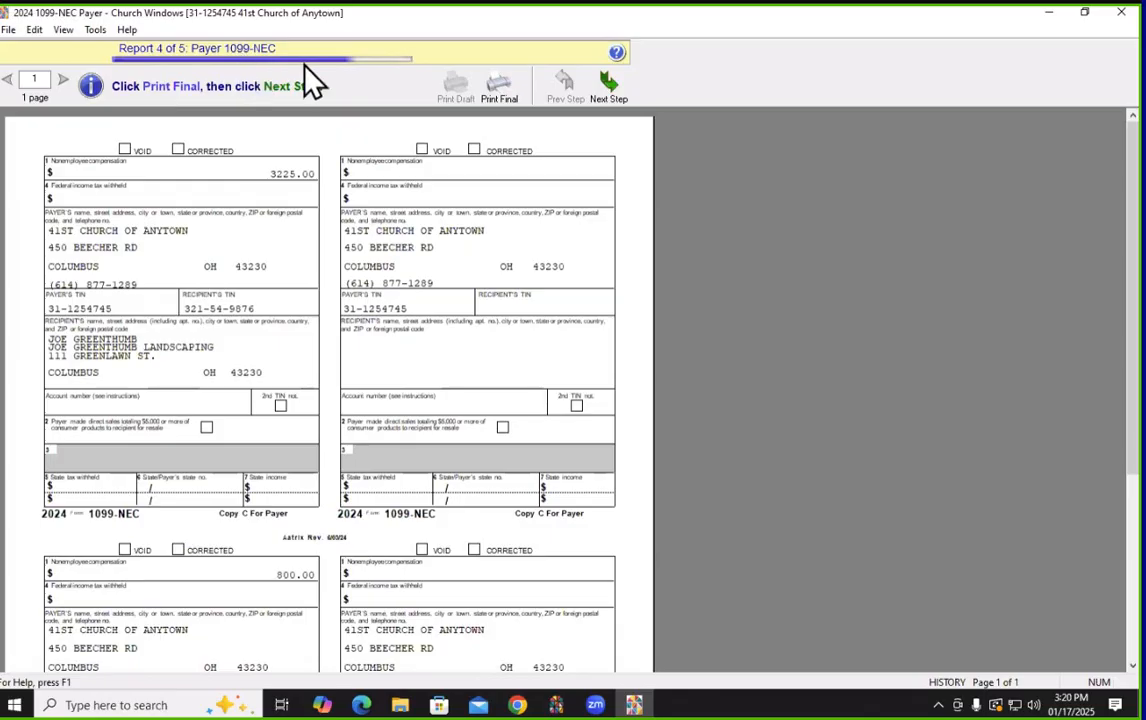
Pass the print step for the Payer 1099-NEC copies and the 2024 1099-NEC Instructions without printing
left_click(488, 92)
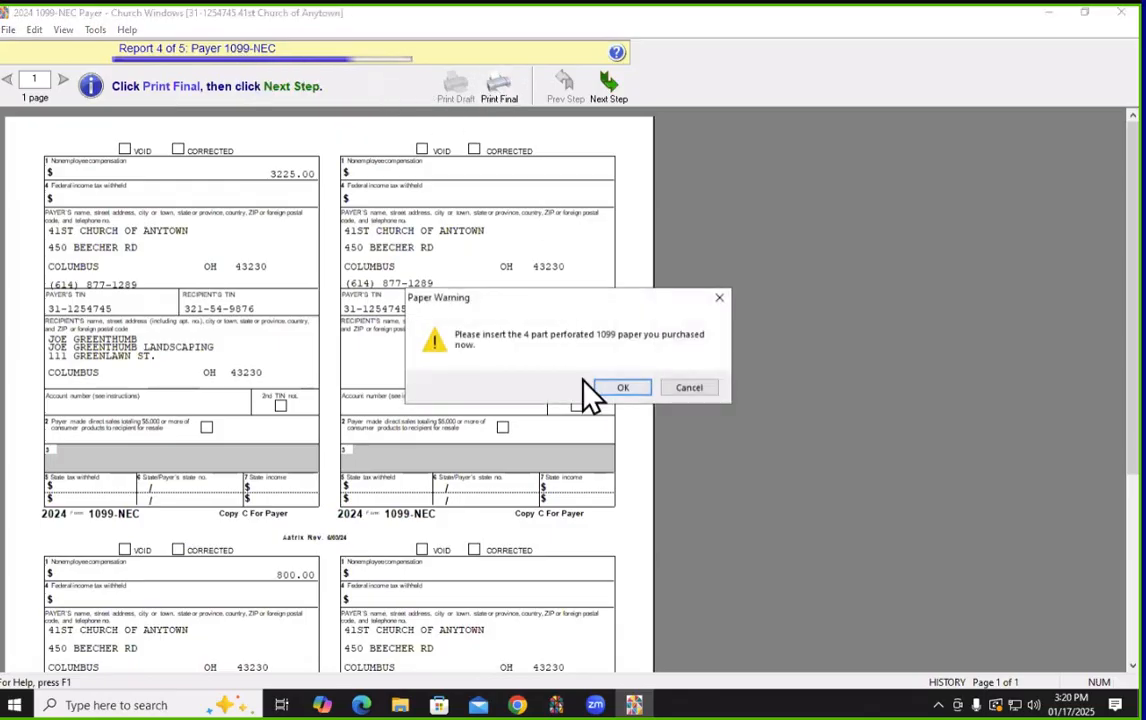
left_click(612, 391)
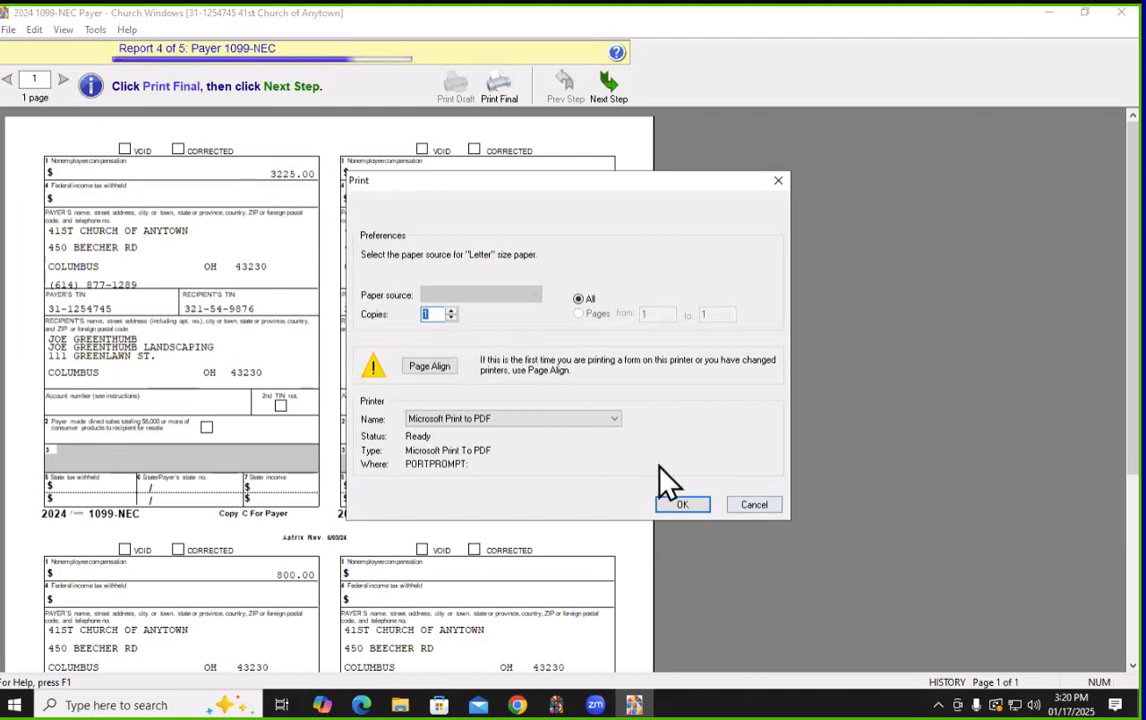
left_click(754, 508)
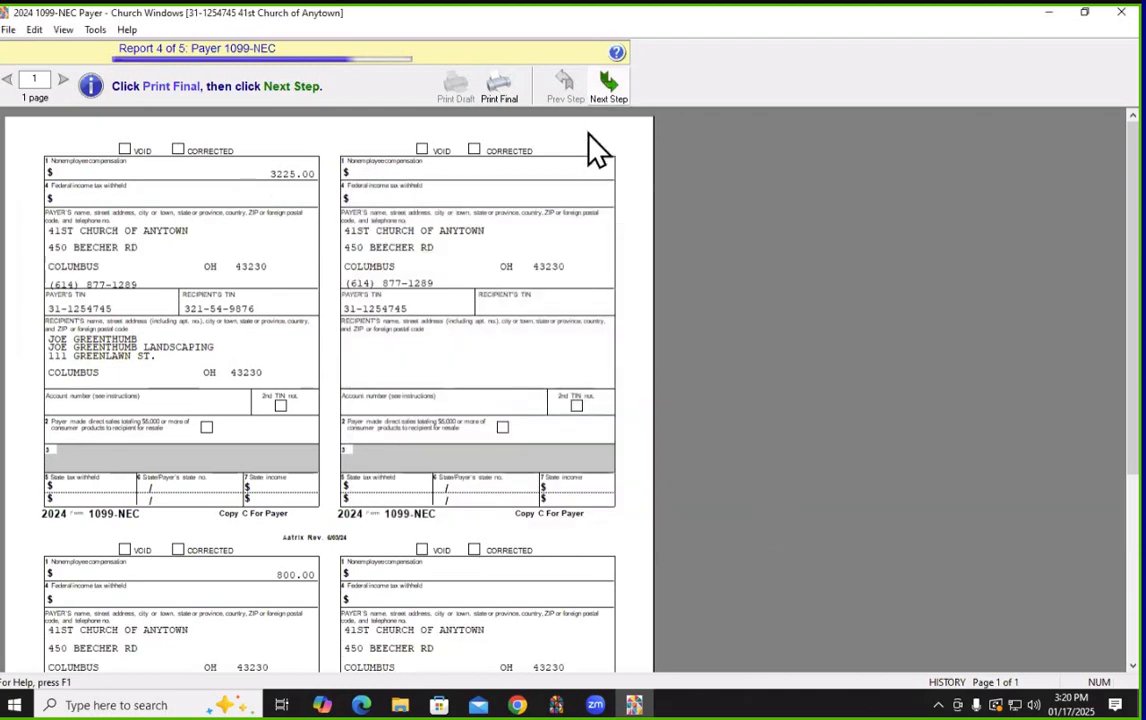
left_click(605, 100)
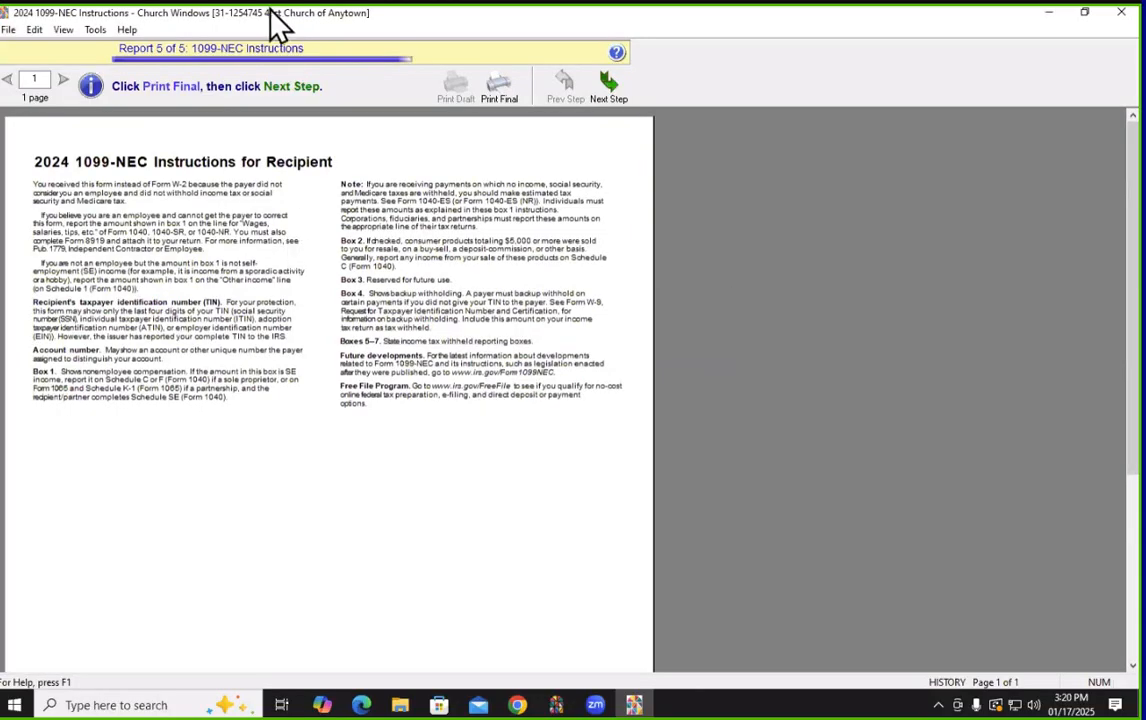
left_click(500, 92)
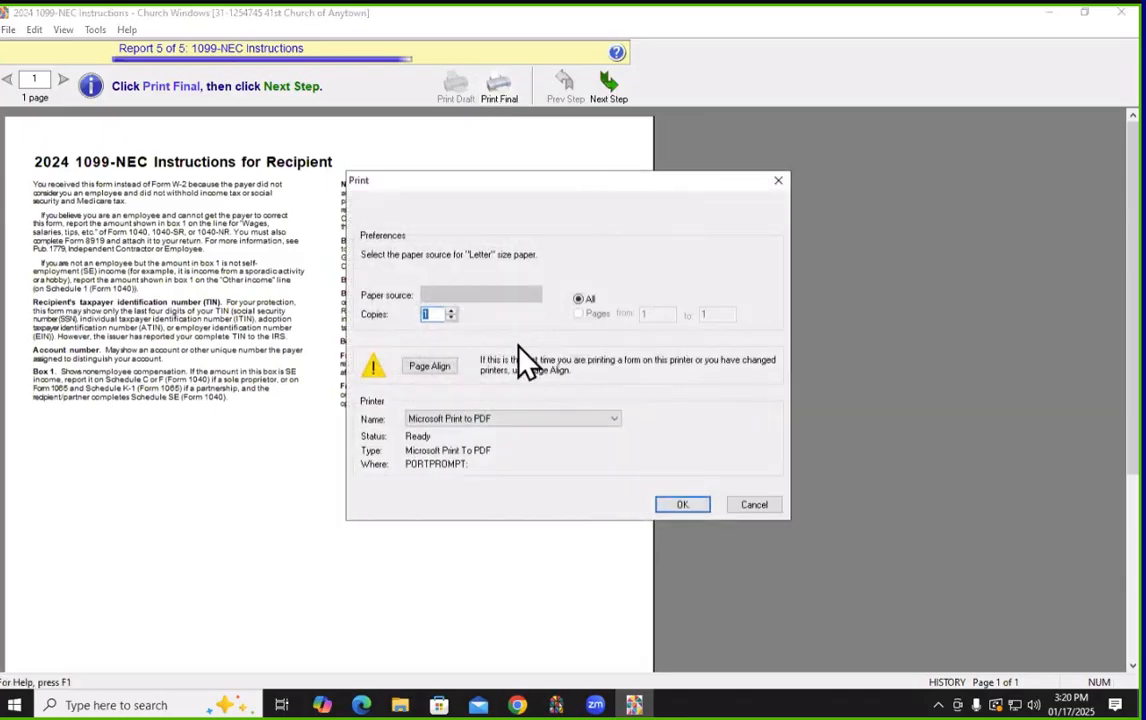
left_click(759, 513)
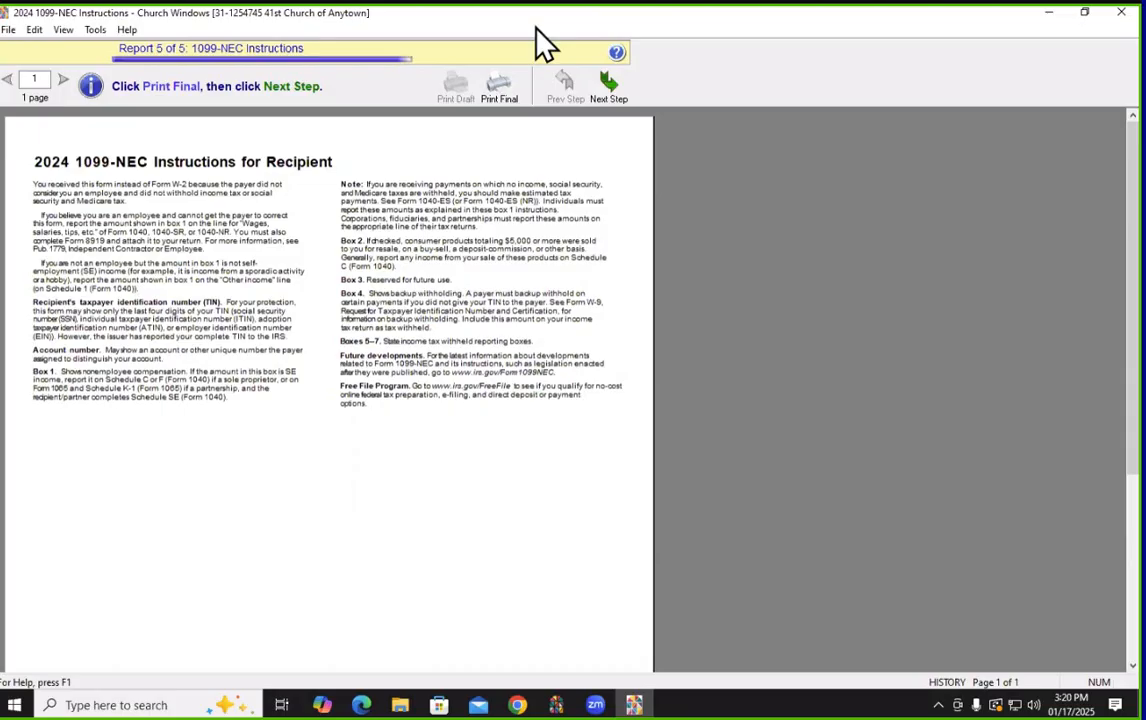
Leave the report viewer and close the 1099 History Options listing the 01/17/2025 printings
left_click(607, 84)
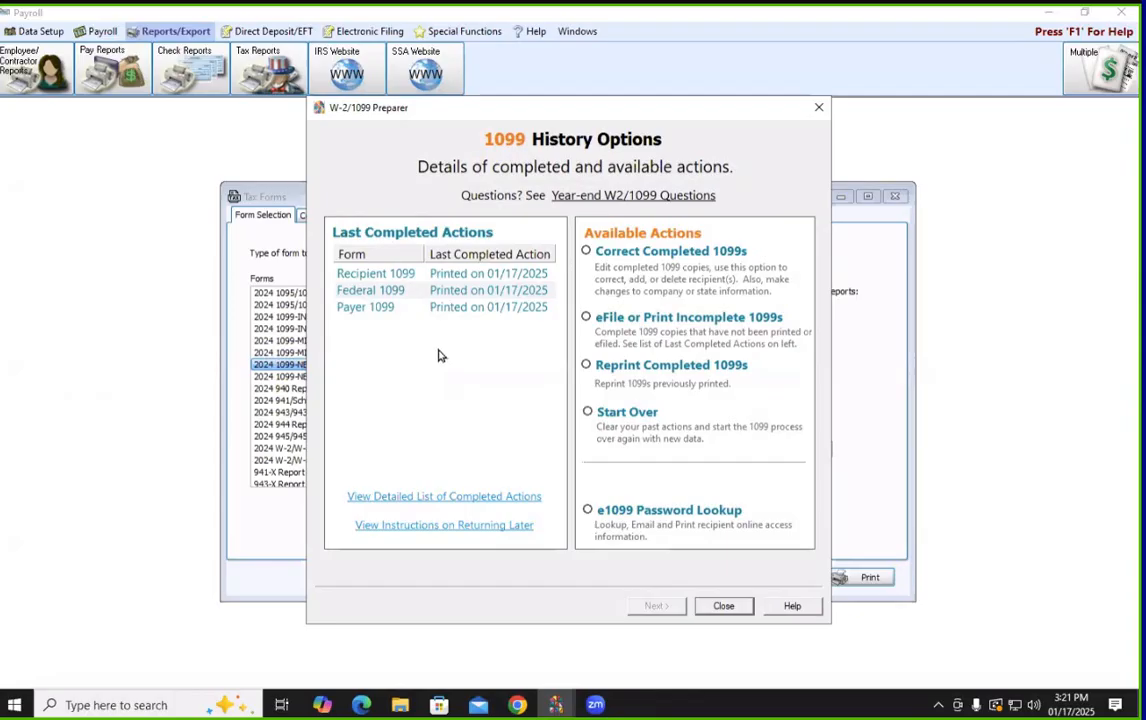
left_click(724, 606)
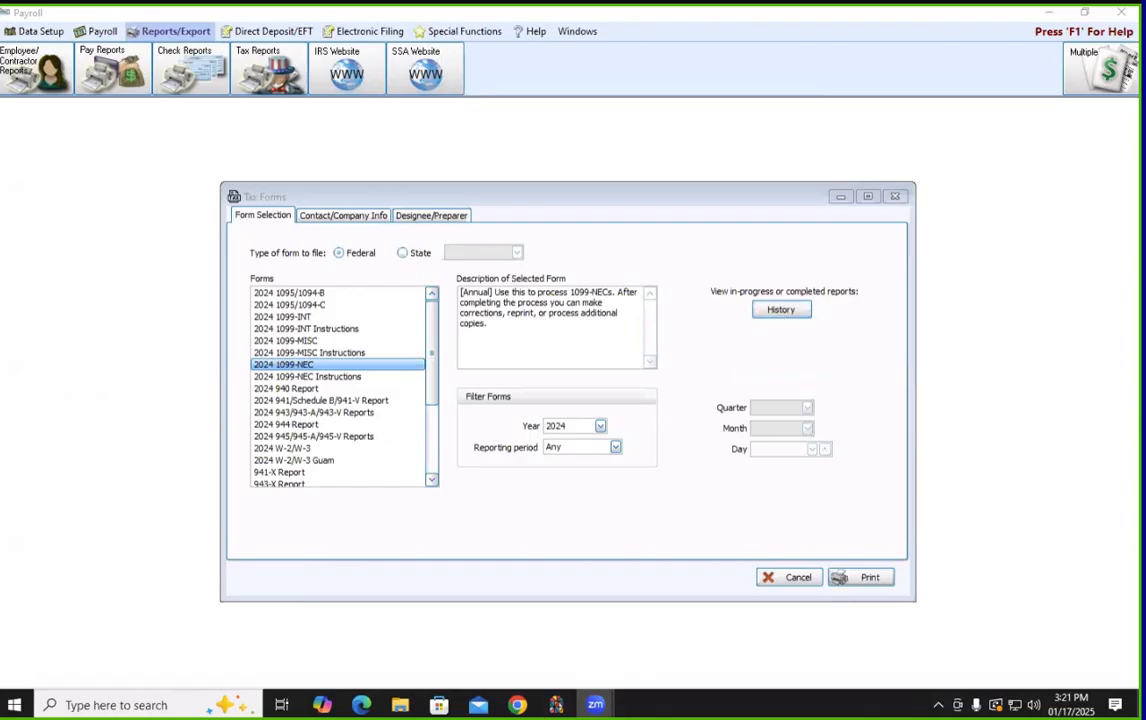
mouse_move(711, 290)
left_mouse_down()
mouse_move(893, 302)
mouse_move(670, 340)
left_mouse_up()
left_click_drag(734, 364, 762, 274)
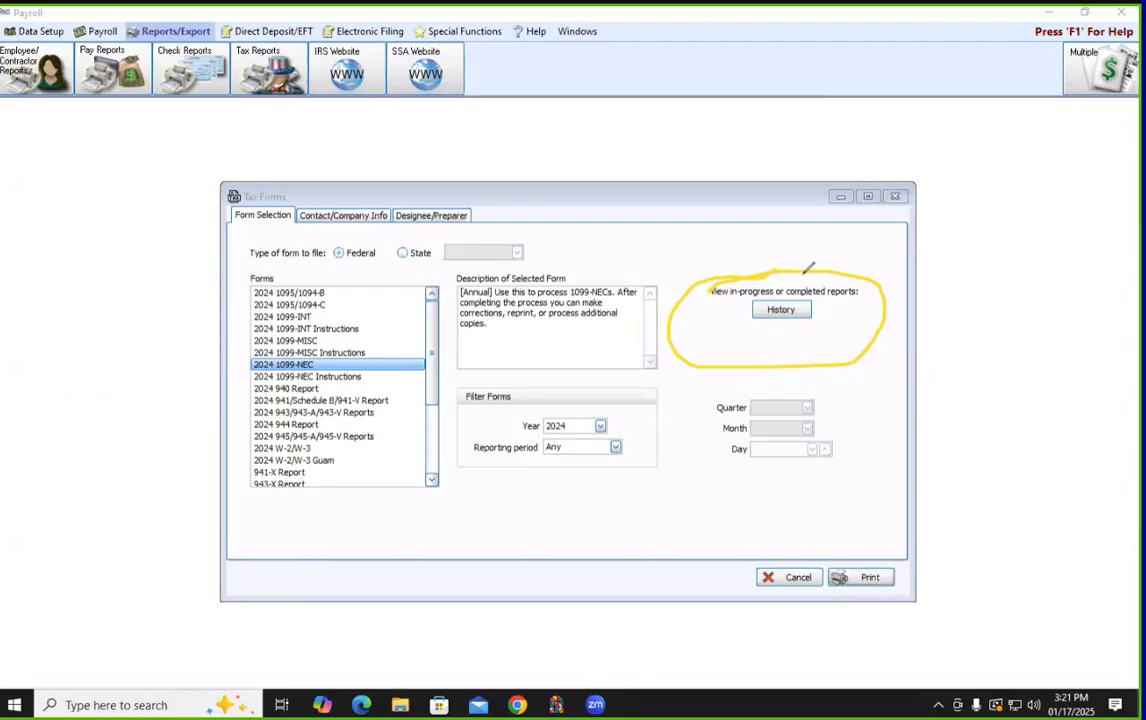
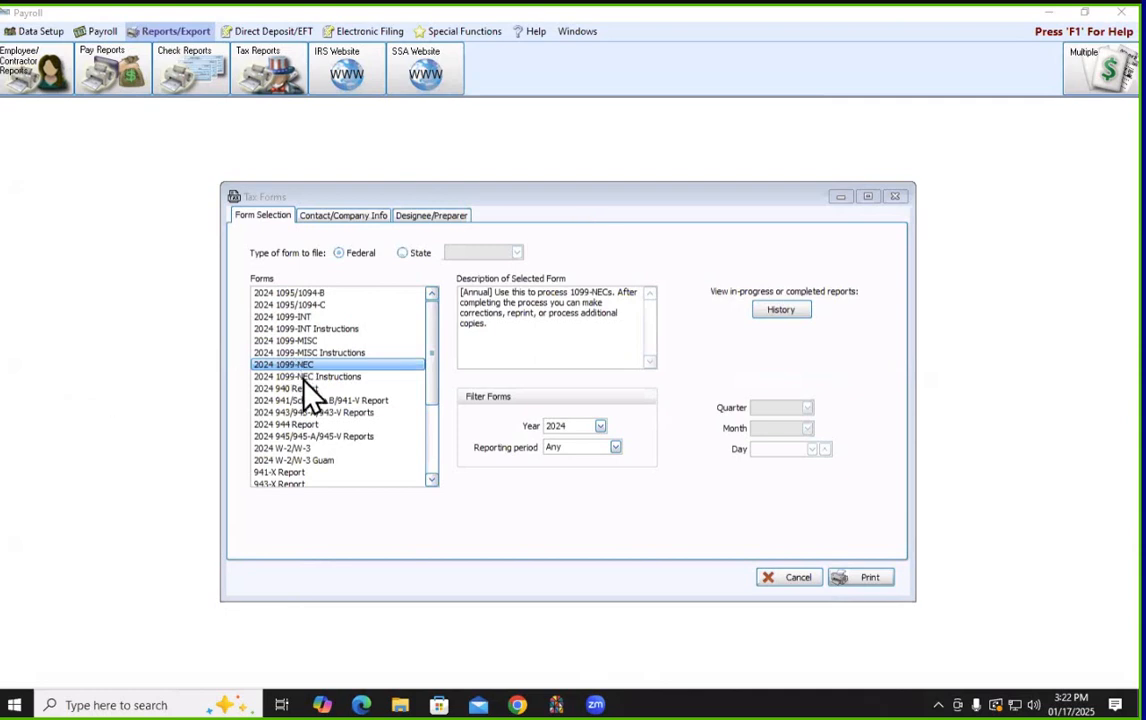
Print the 2024 1099-NEC forms and review the 01/17/2025 recipient, federal and payer history
left_click(866, 578)
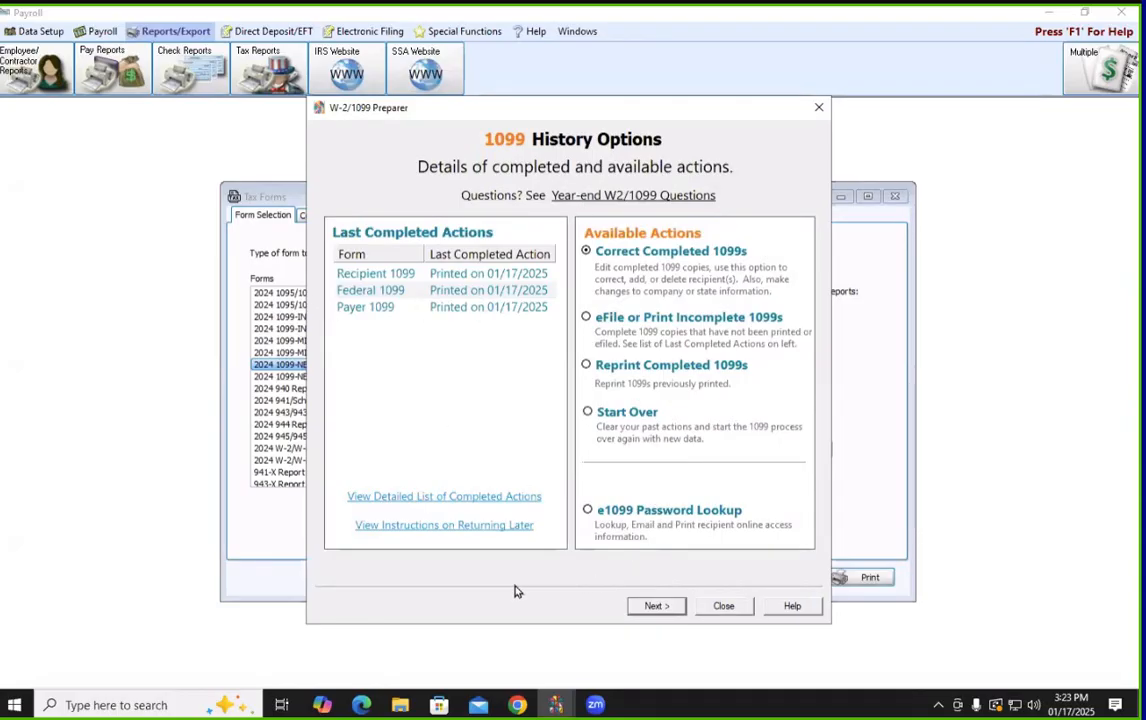
Close the 1099 History Options and the Tax Forms window to return to Payroll
left_click(723, 607)
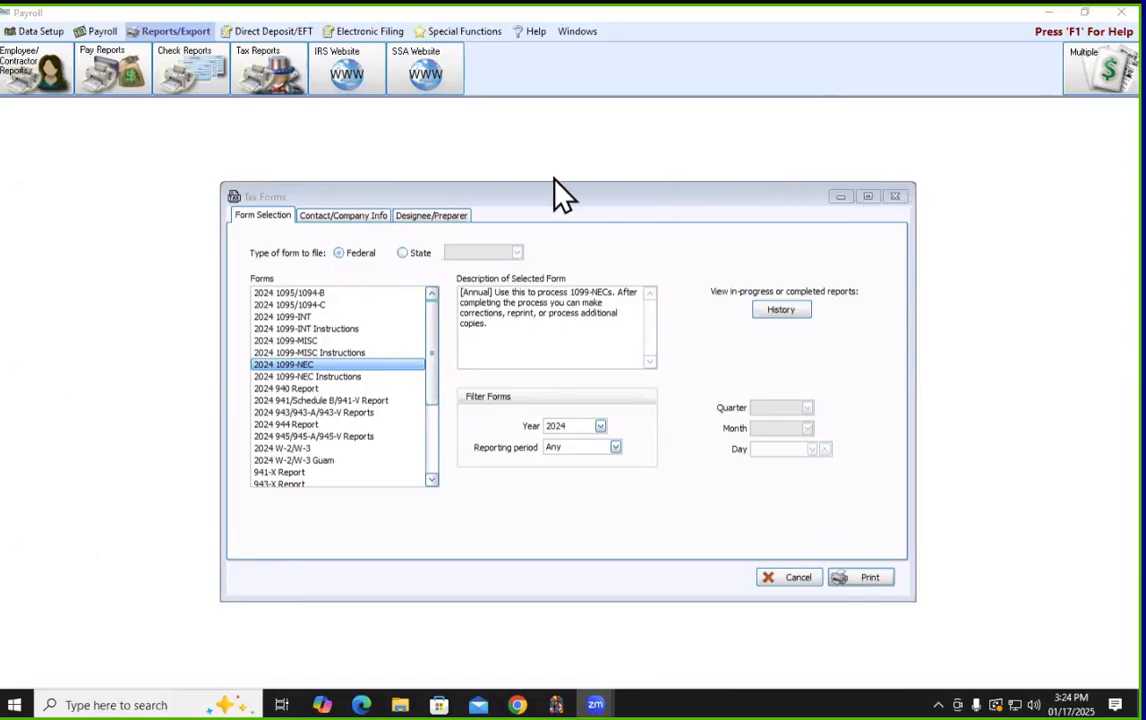
left_click(895, 200)
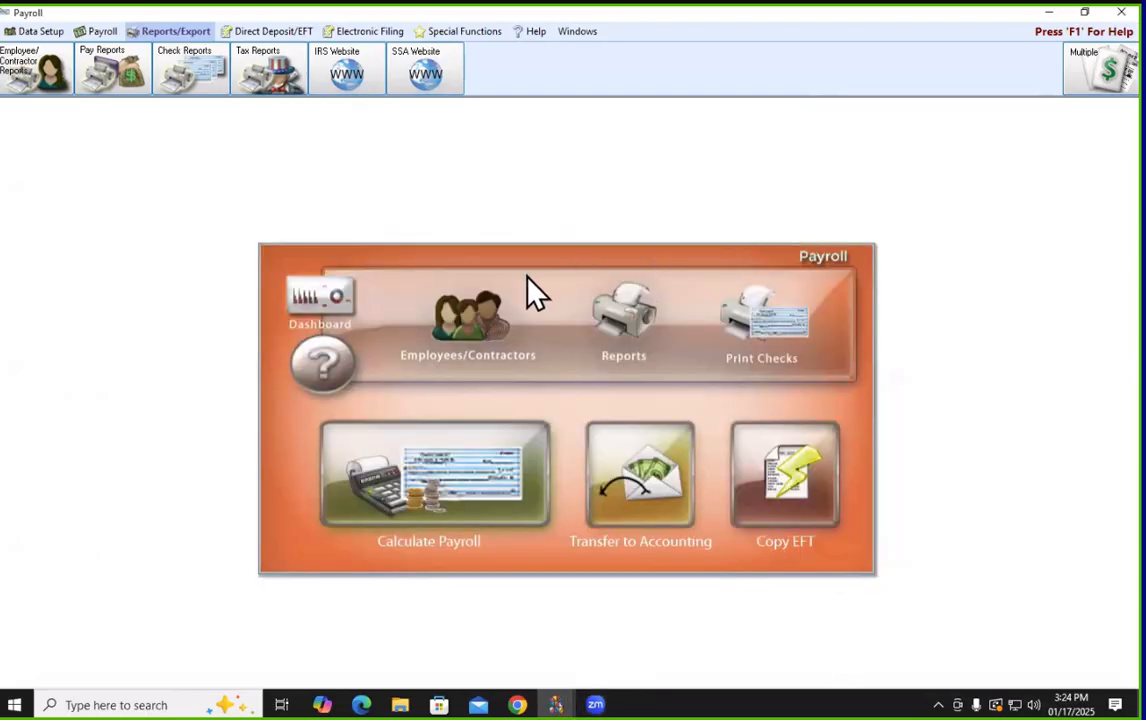